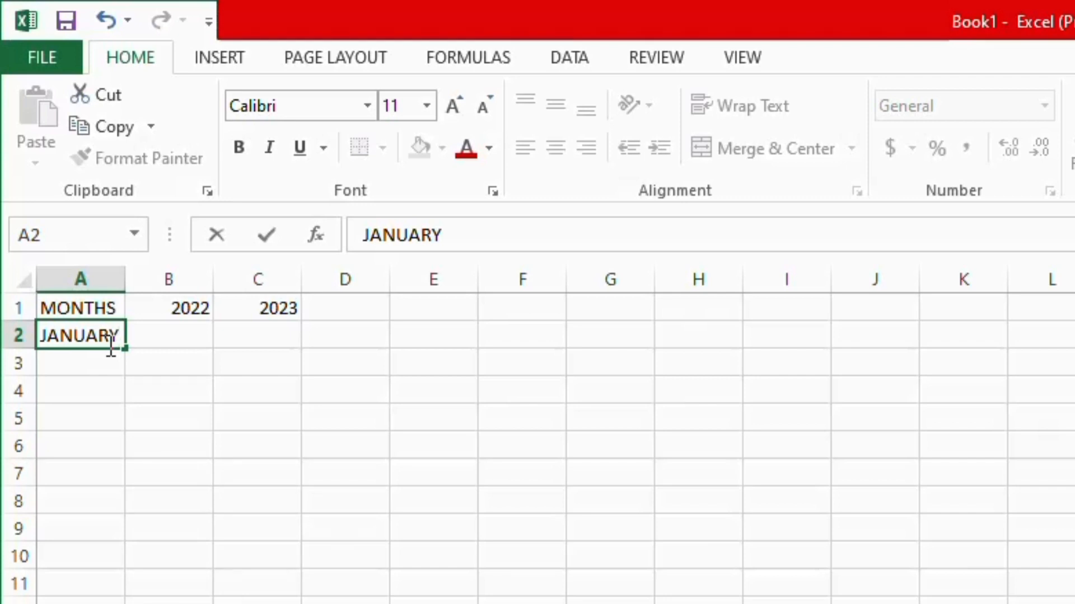
Enter JANUARY in cell A2 below the MONTHS heading
key(Return)
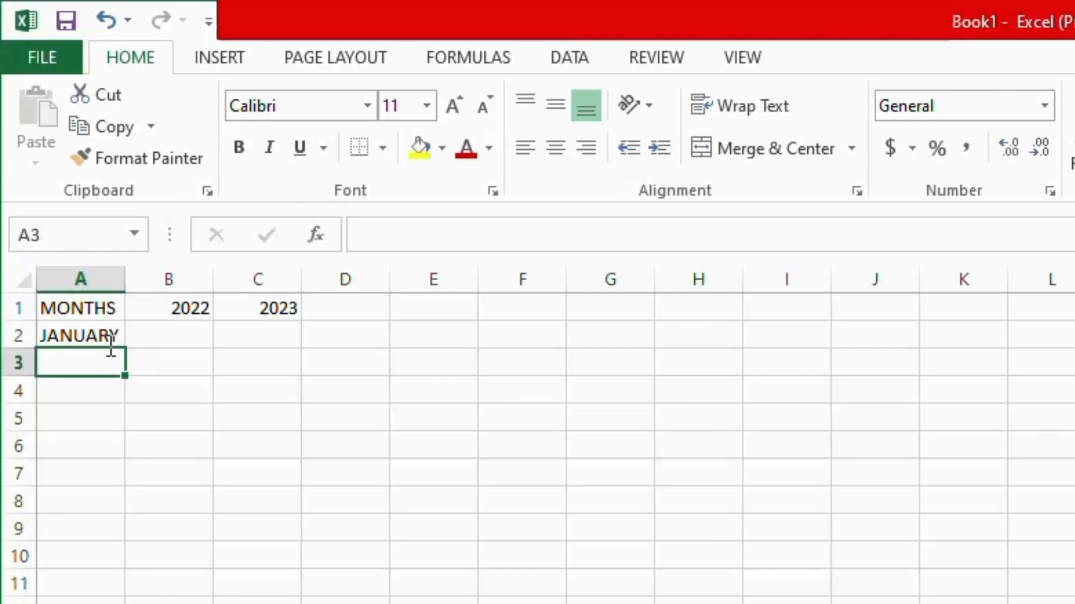
Extend JANUARY from A2 down to A13 with the fill handle and undo the fill
click(106, 334)
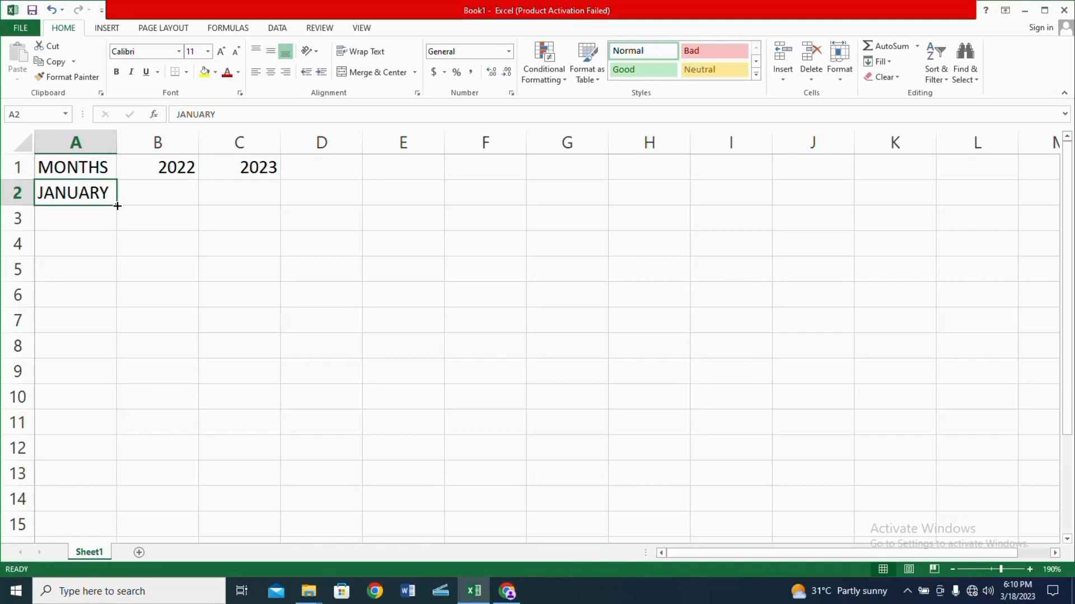
drag(118, 206, 122, 277)
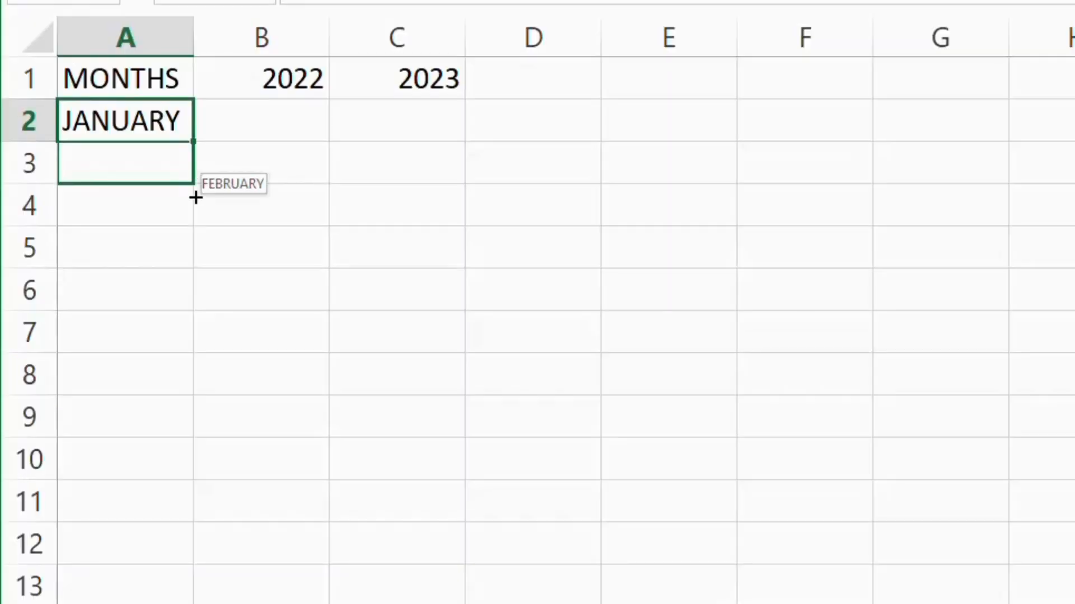
drag(203, 260, 212, 594)
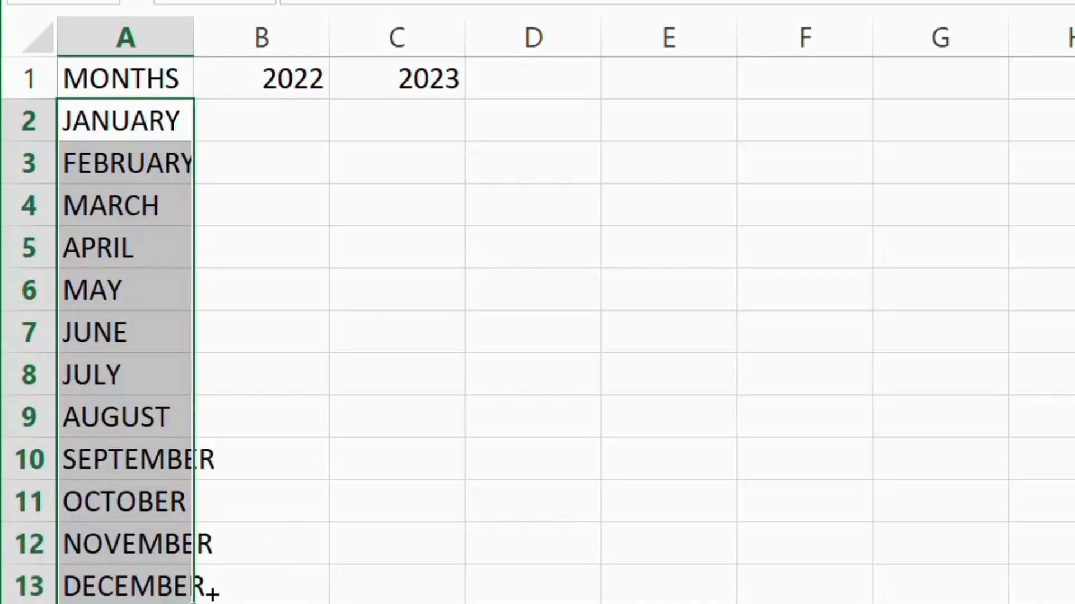
key(ctrl+z)
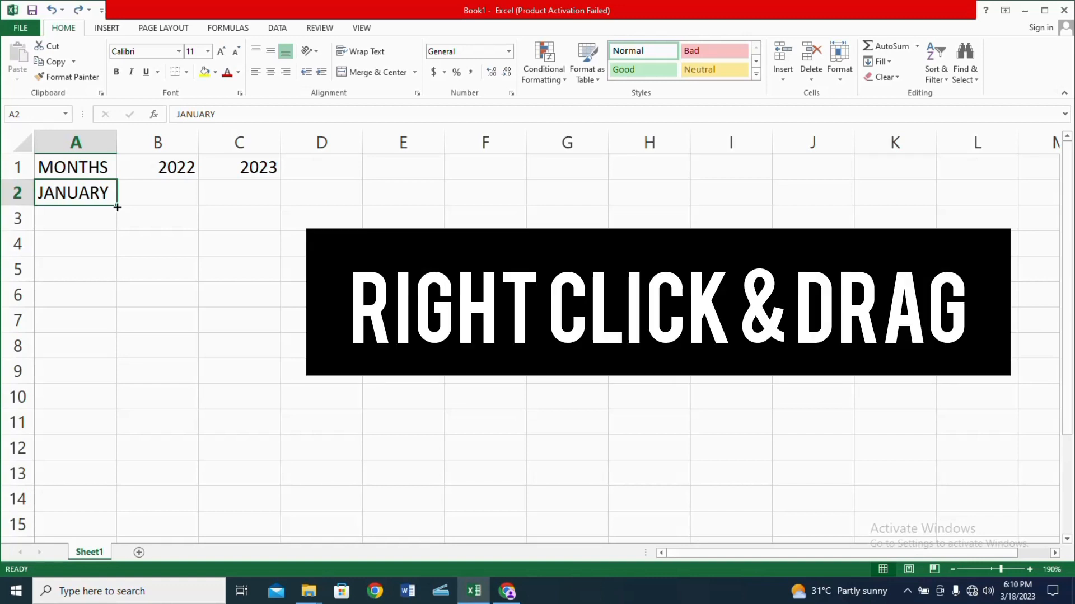
Fill A2:A13 with the months January to December using the Fill Months option
drag(117, 207, 133, 493)
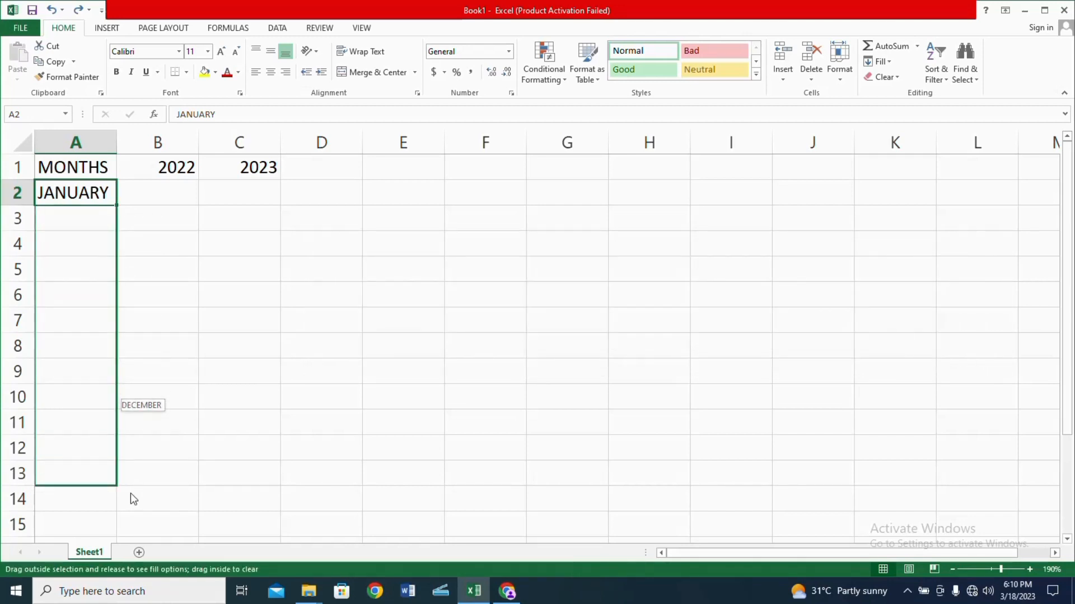
drag(130, 492, 130, 493)
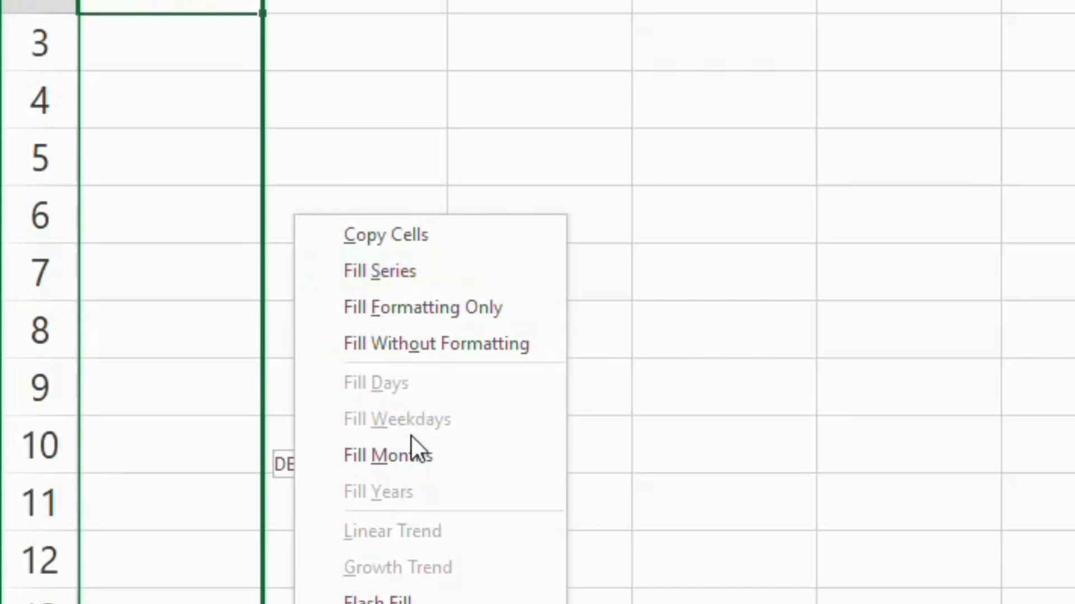
click(402, 468)
click(80, 397)
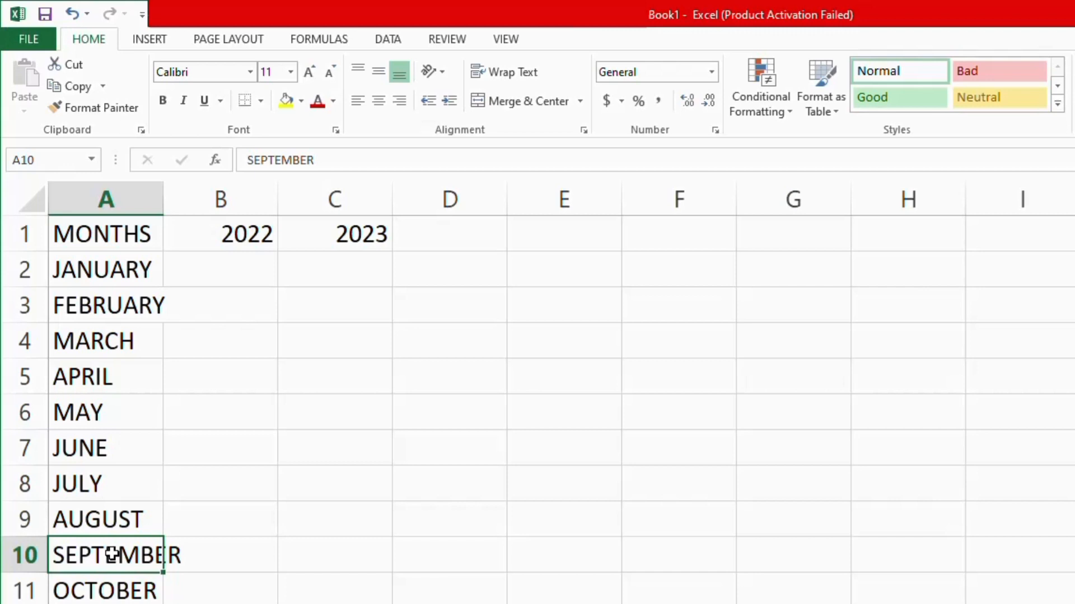
click(212, 546)
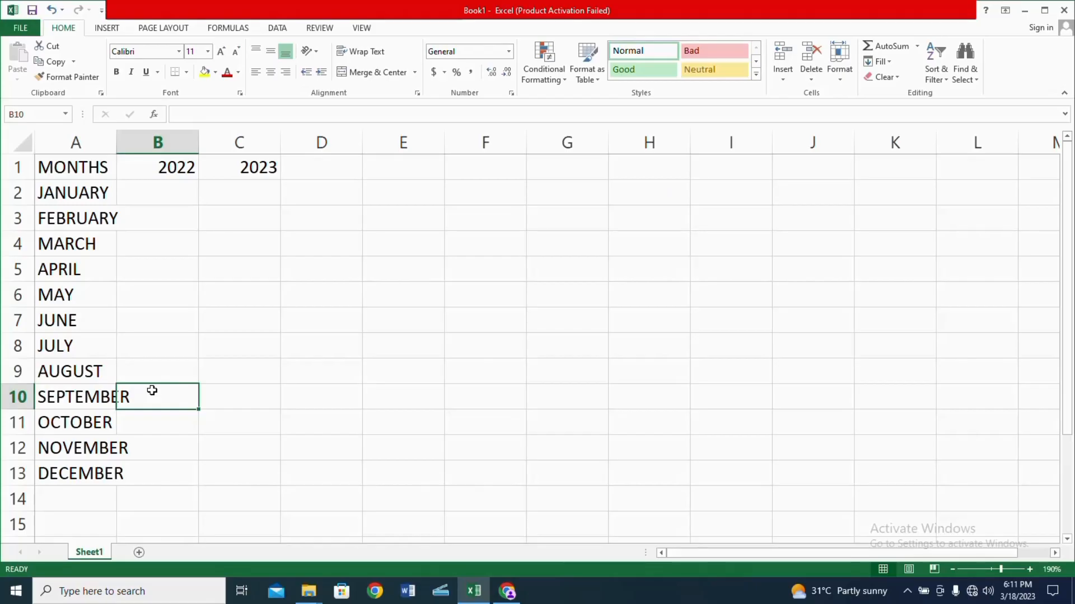
click(68, 395)
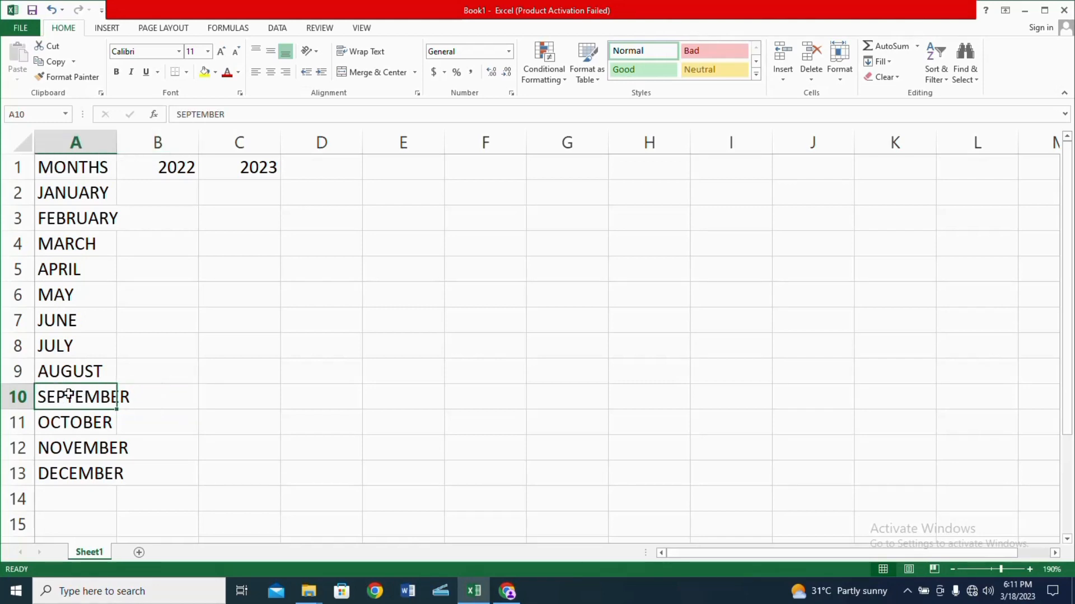
Enter the 2022 figures 500000 for January, 550000 for February and 590000 for March in B2:B4
click(166, 187)
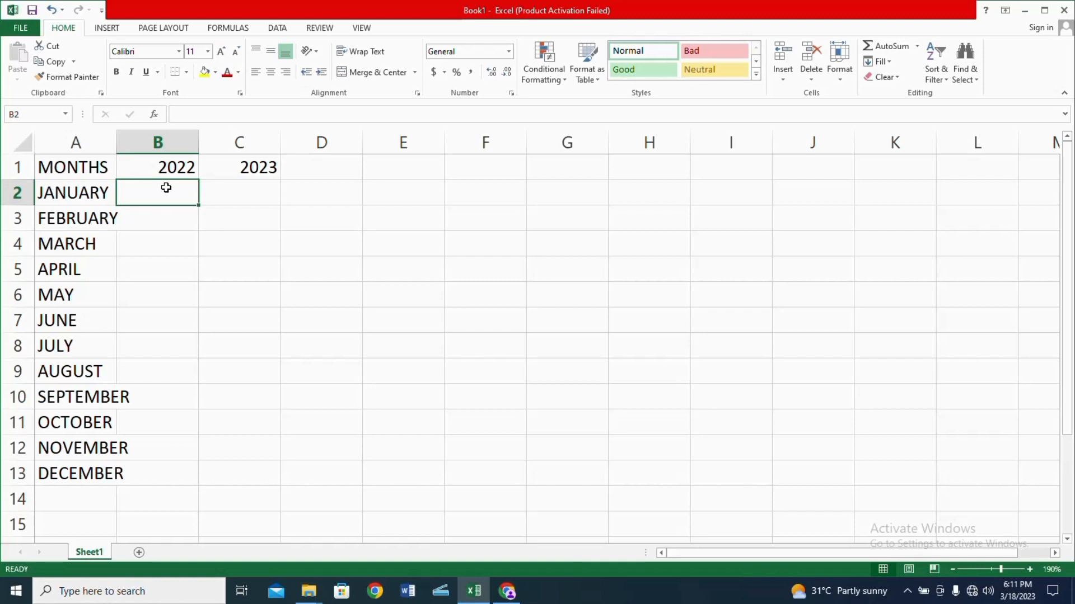
text(5000)
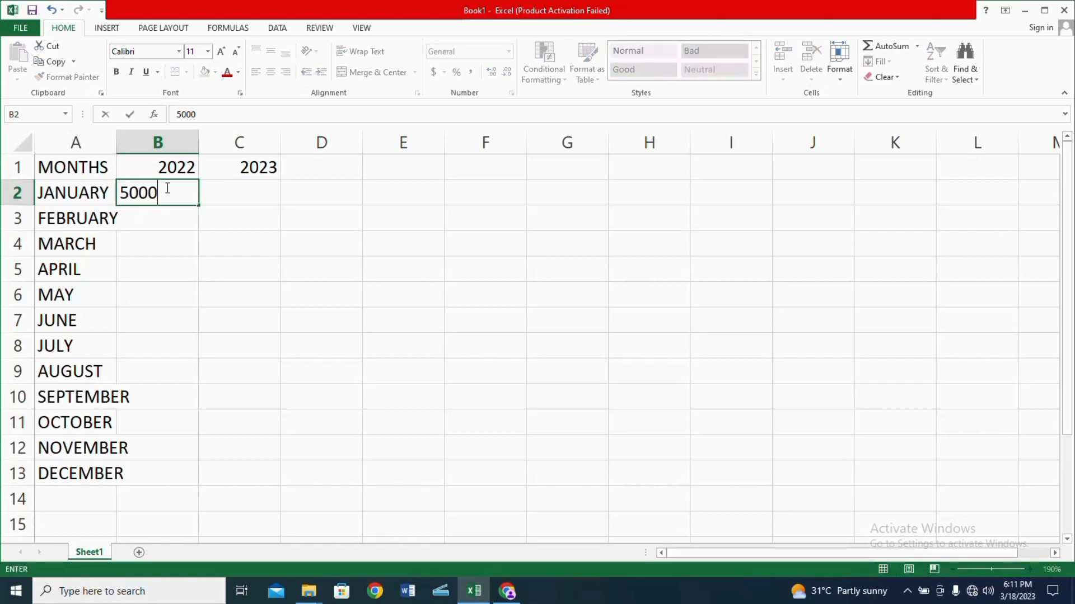
text(00)
key(Return)
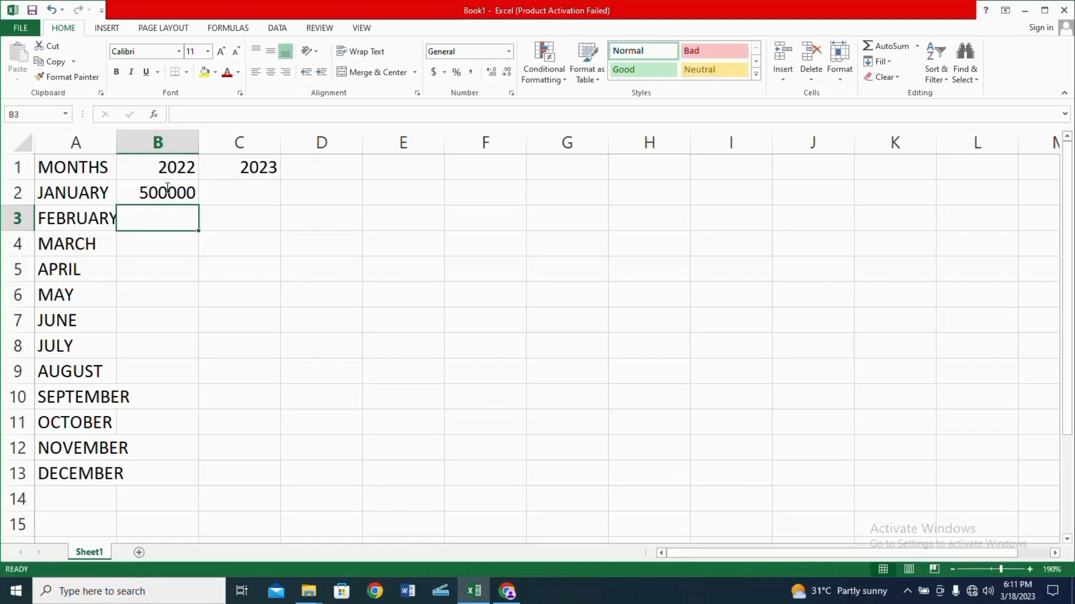
text(550000)
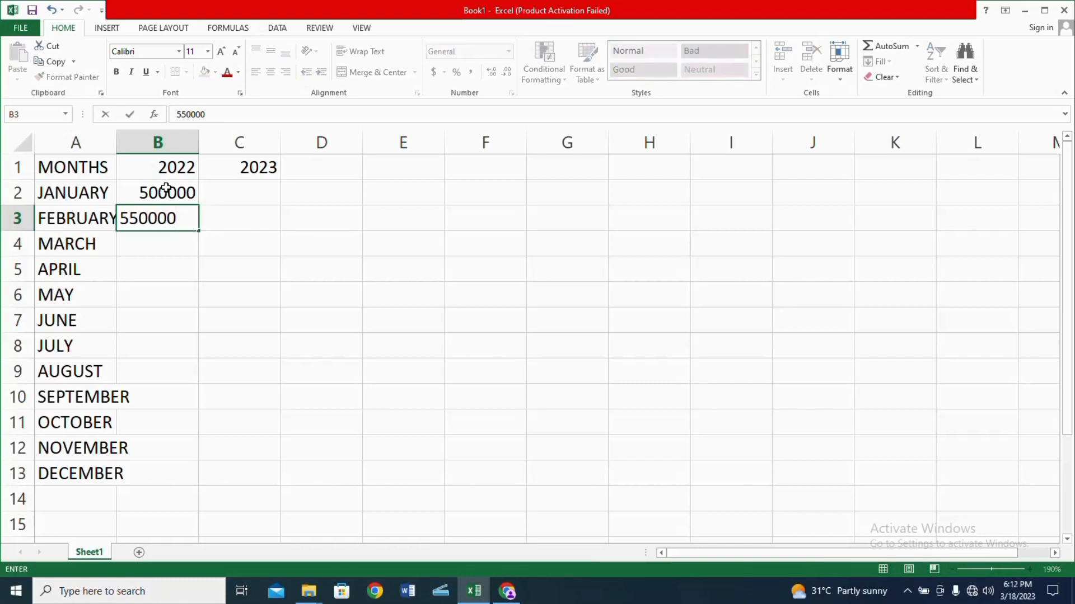
key(Return)
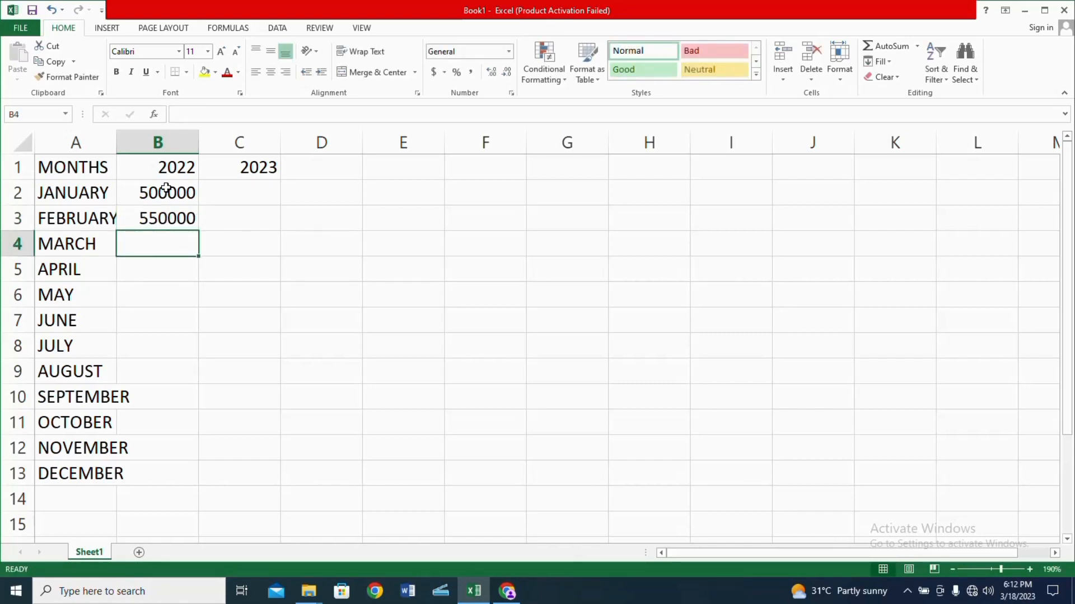
text(5)
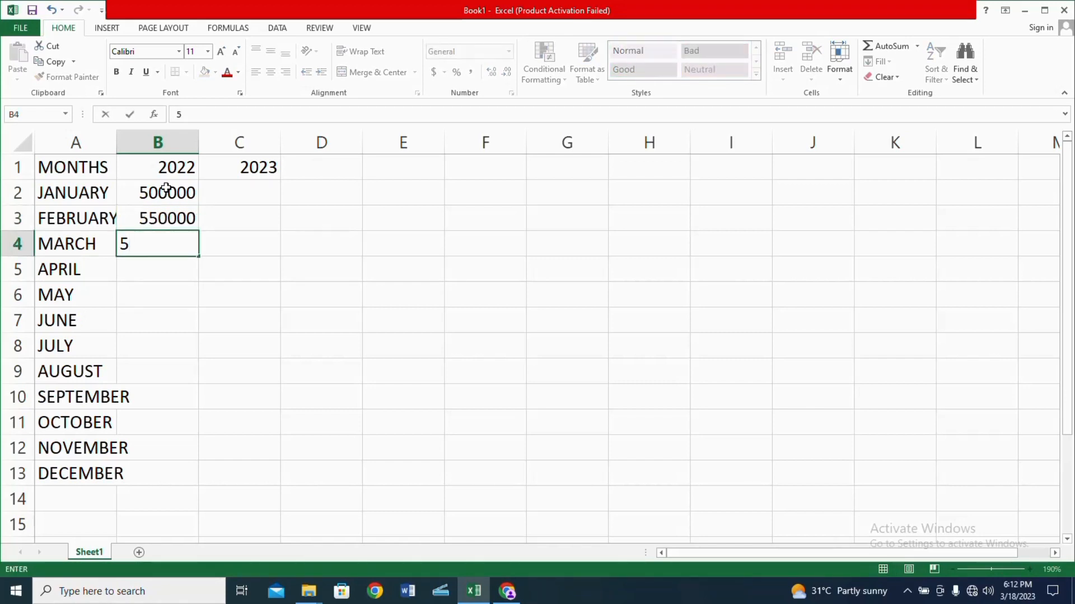
text(90000)
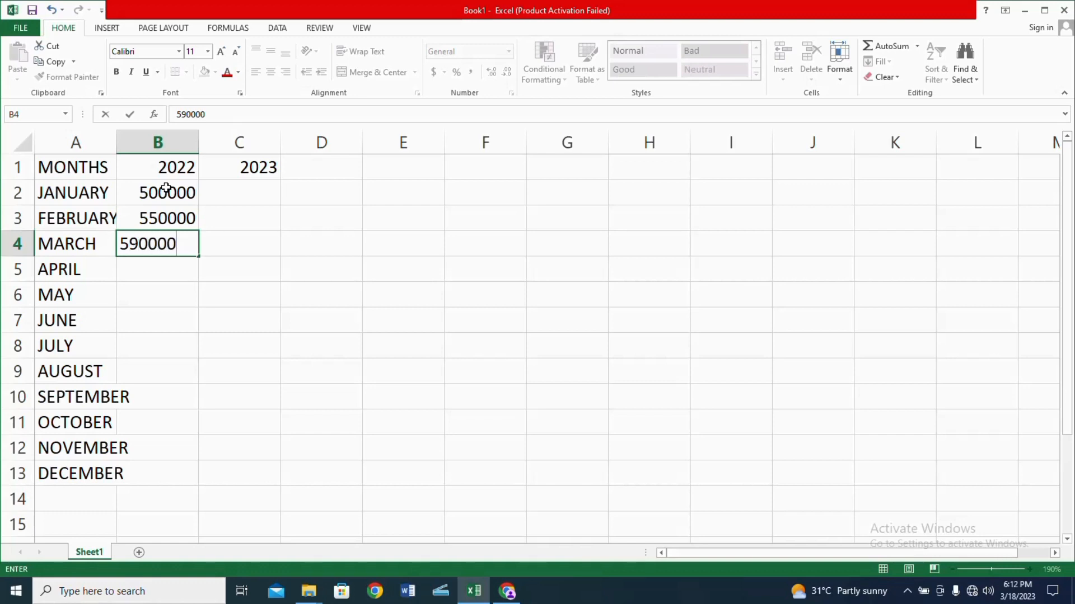
key(Return)
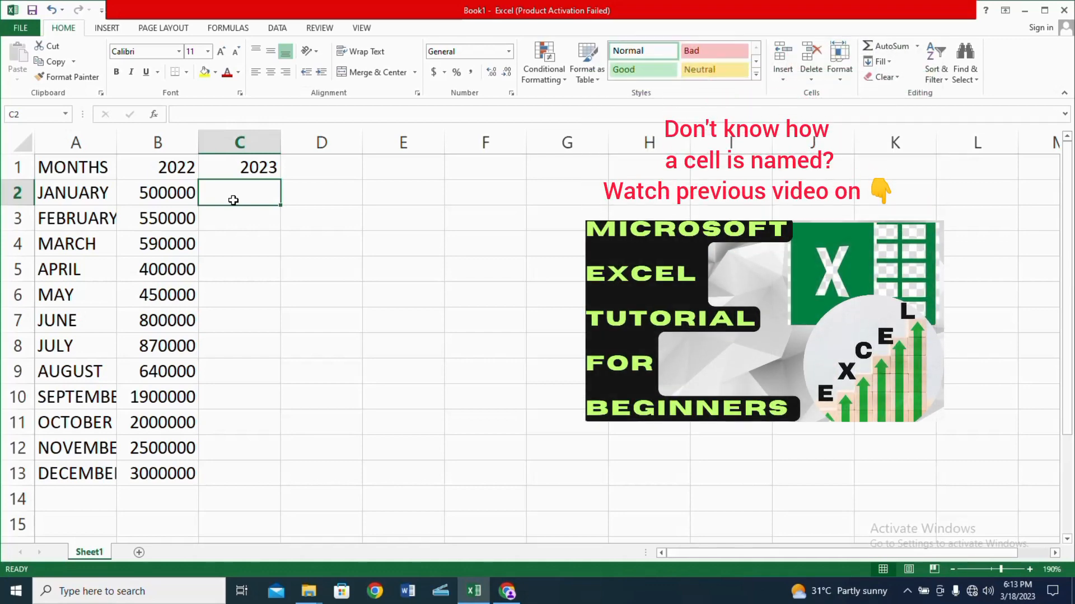
Enter the formula =B2*1.15 in cell C2 for January 2023
text(=)
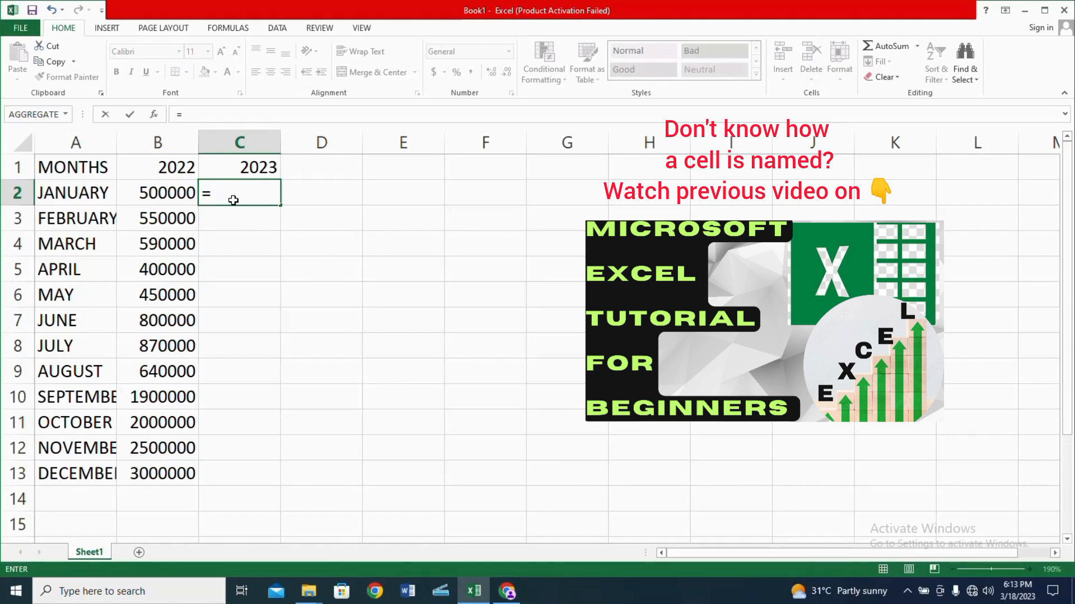
click(173, 188)
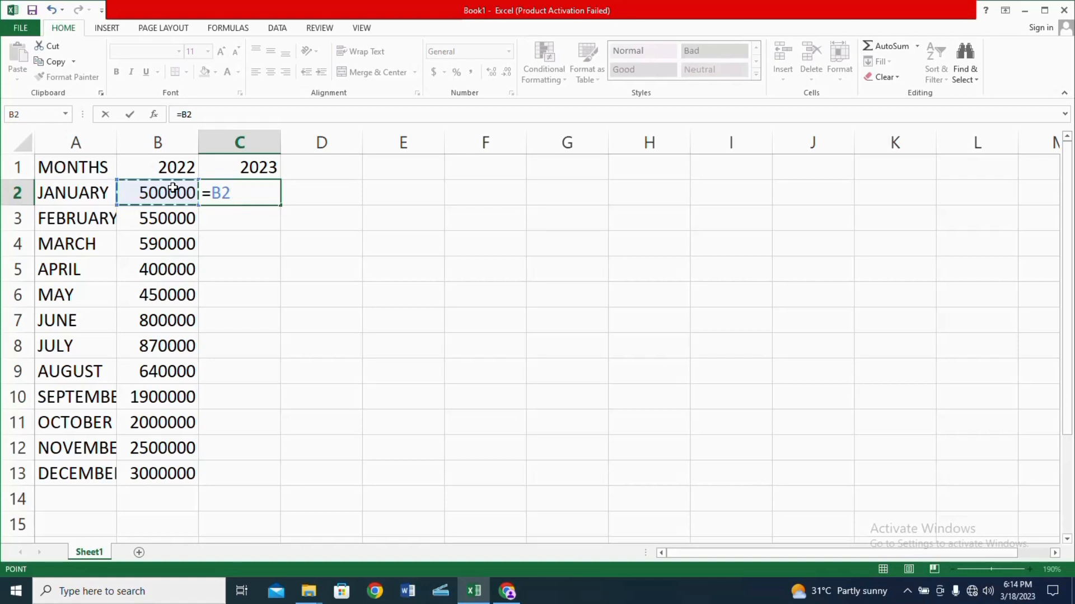
text(*)
text(1.15)
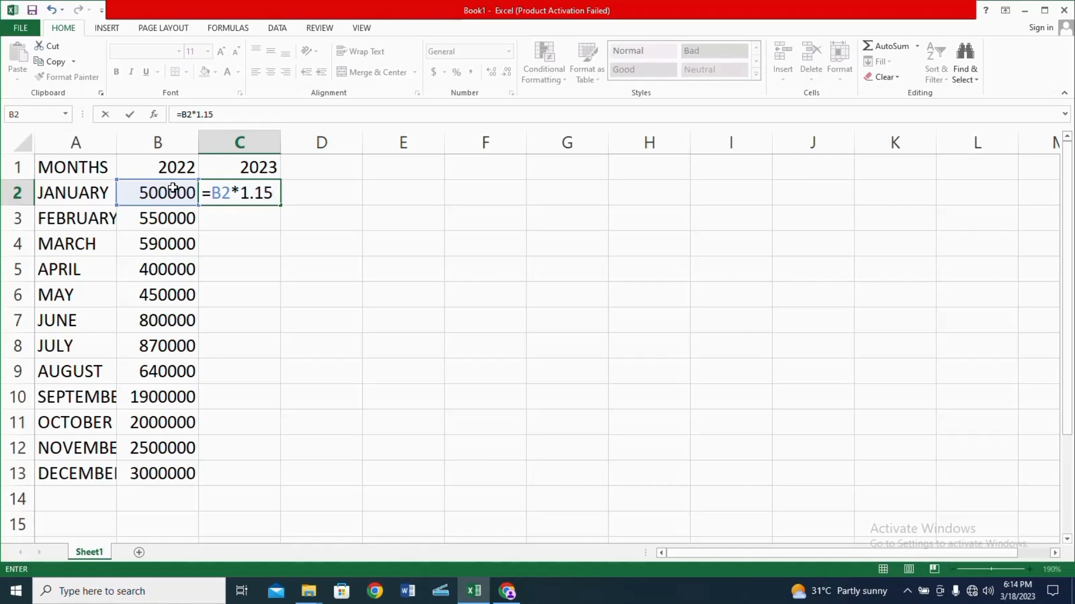
key(Return)
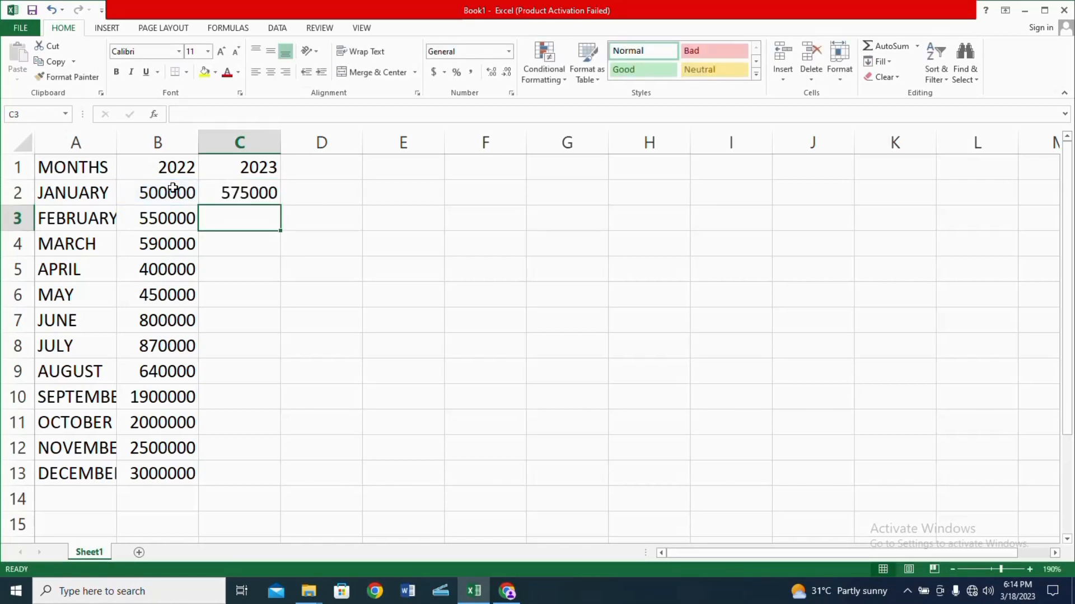
Extend the C2 formula down to C13 with the fill handle and undo the fill
click(240, 190)
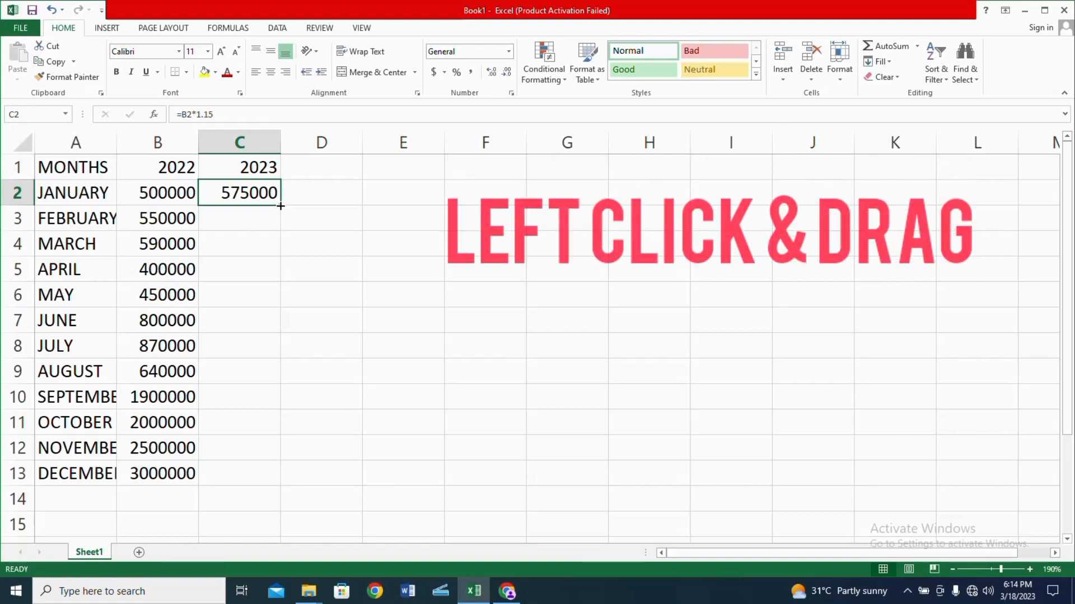
drag(281, 206, 286, 482)
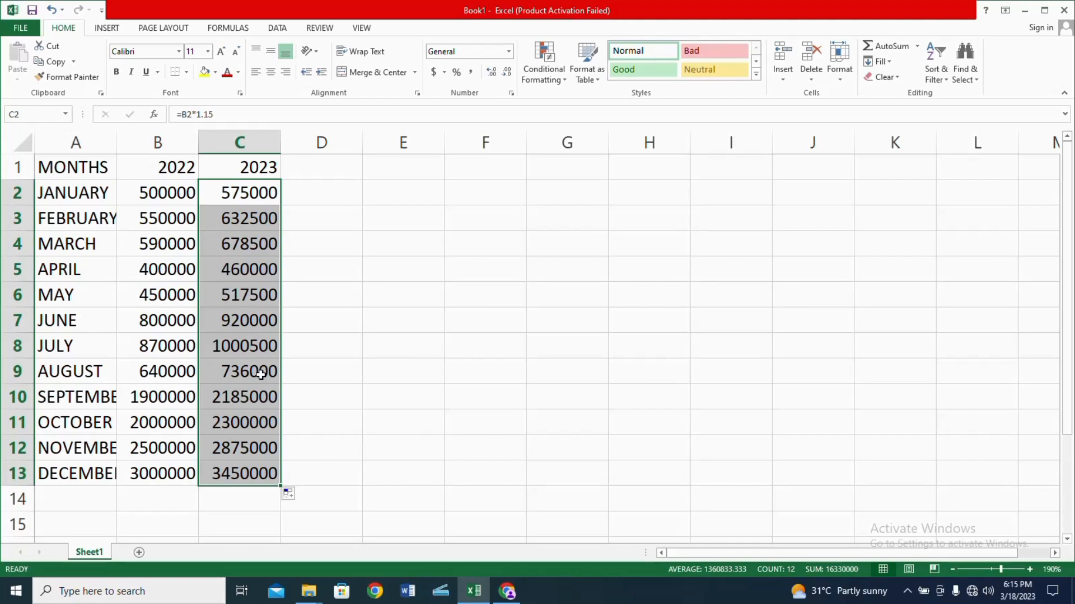
key(ctrl+z)
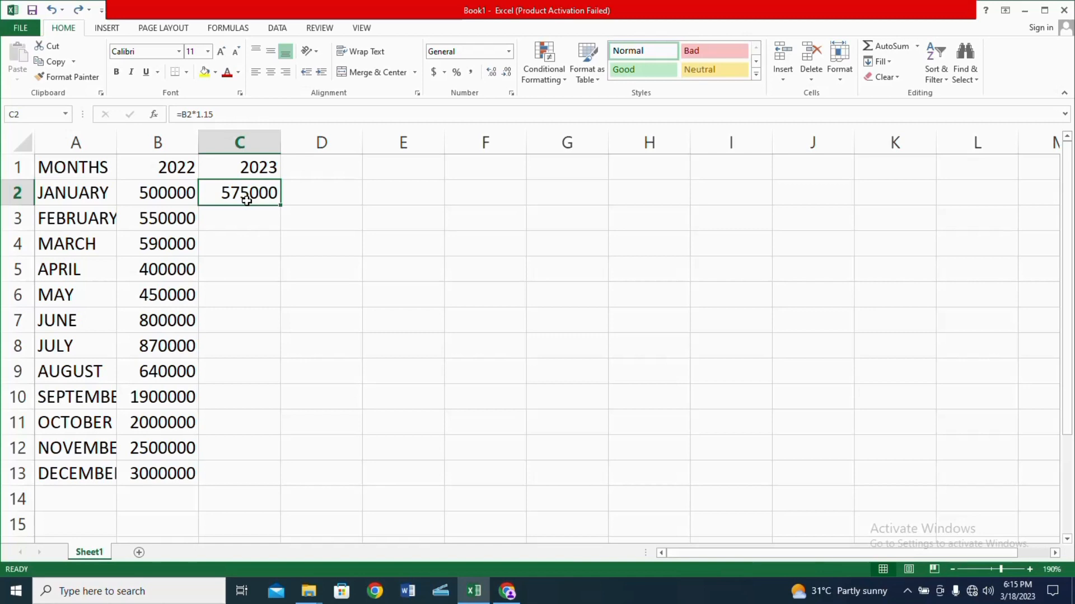
Select C2:C13, apply Fill Down to the formula, and undo it
key(shift+Down)
key(shift+Down)
key(shift+Down)
key(shift+Down)
key(shift+Down)
key(shift+Down)
key(shift+Down)
key(shift+Down)
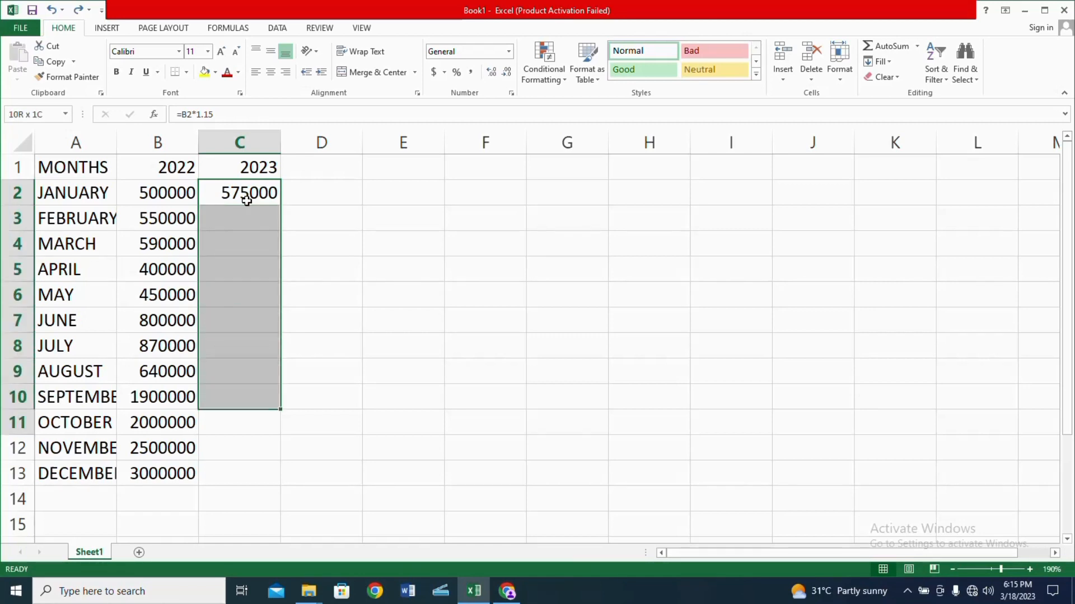
key(shift+Down)
key(shift+Down)
key(shift+Down)
key(shift+Down)
key(shift+Up)
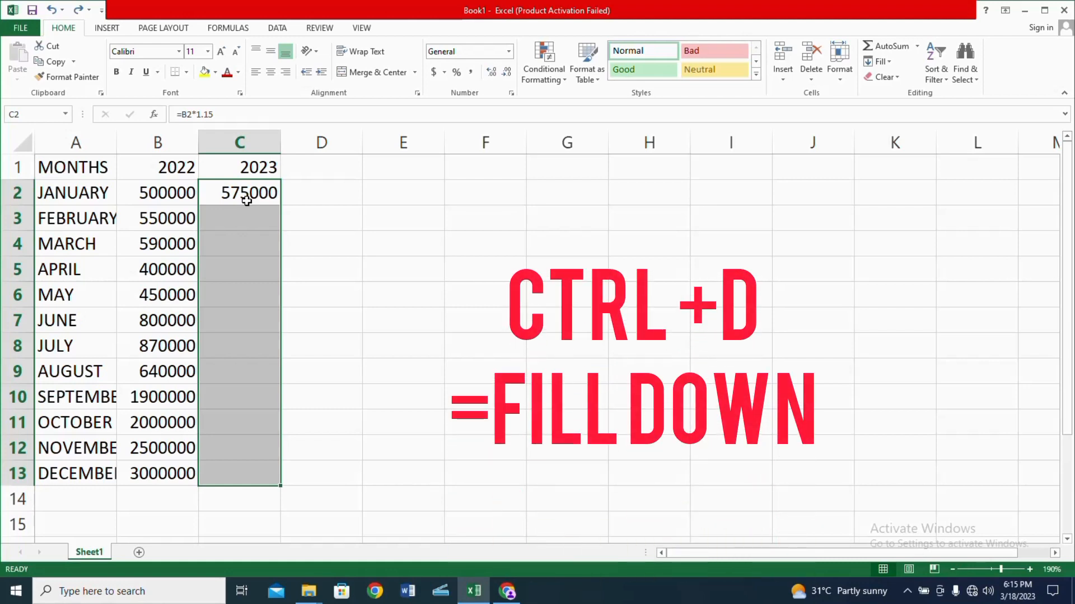
key(ctrl+d)
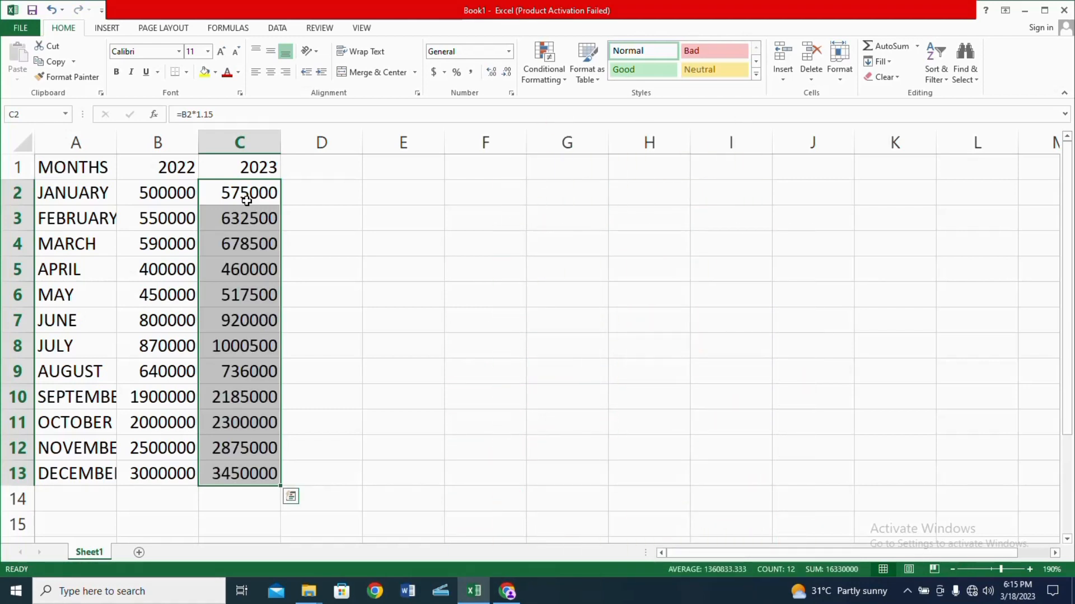
key(ctrl+z)
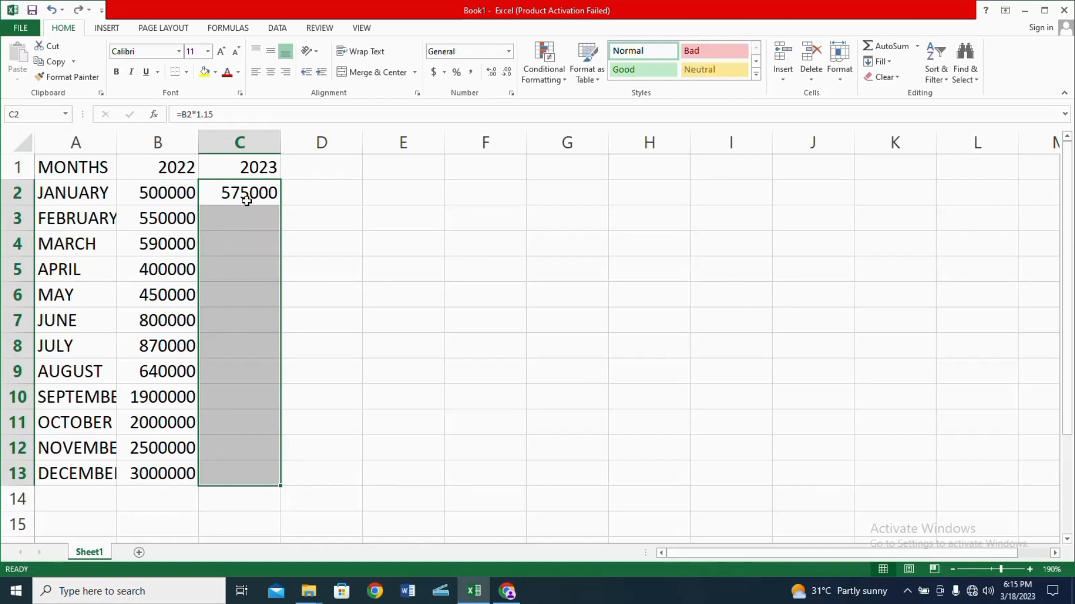
Copy the formula in C2 and paste it into C3:C13 for February to December 2023
click(246, 201)
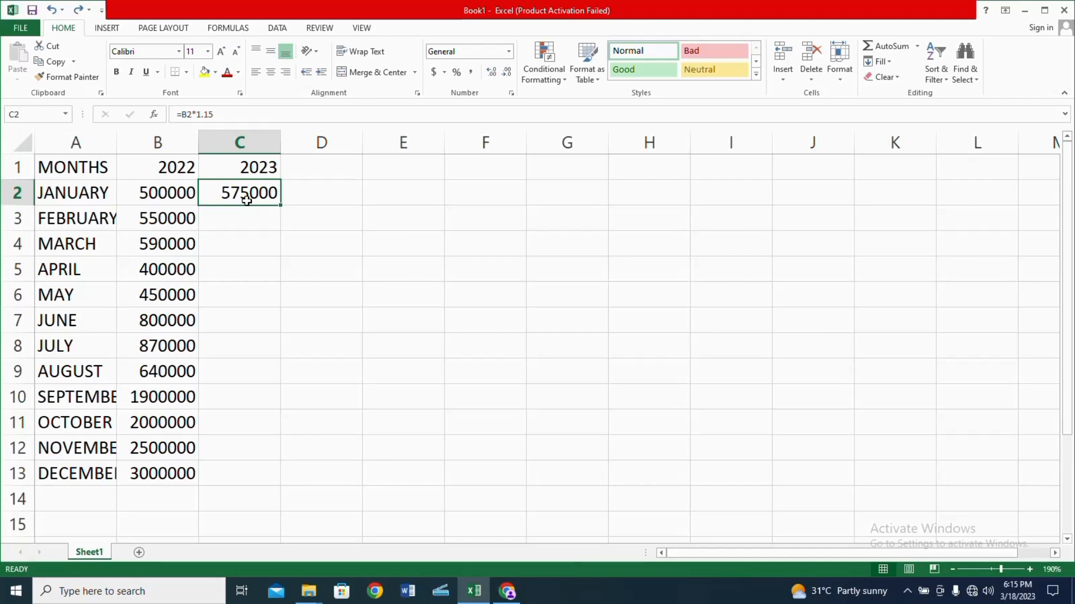
key(ctrl+c)
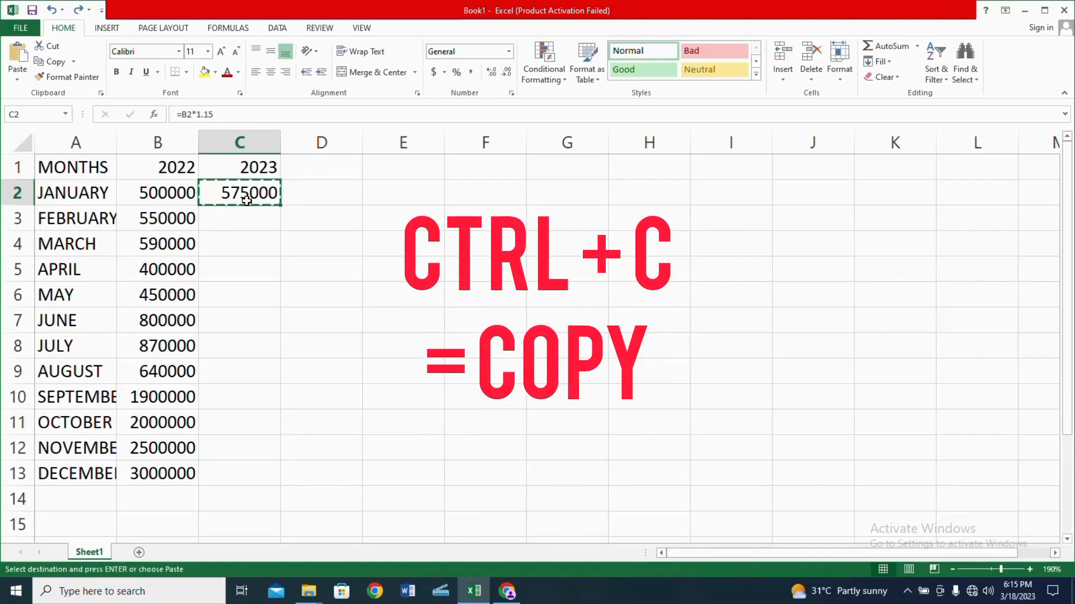
click(247, 215)
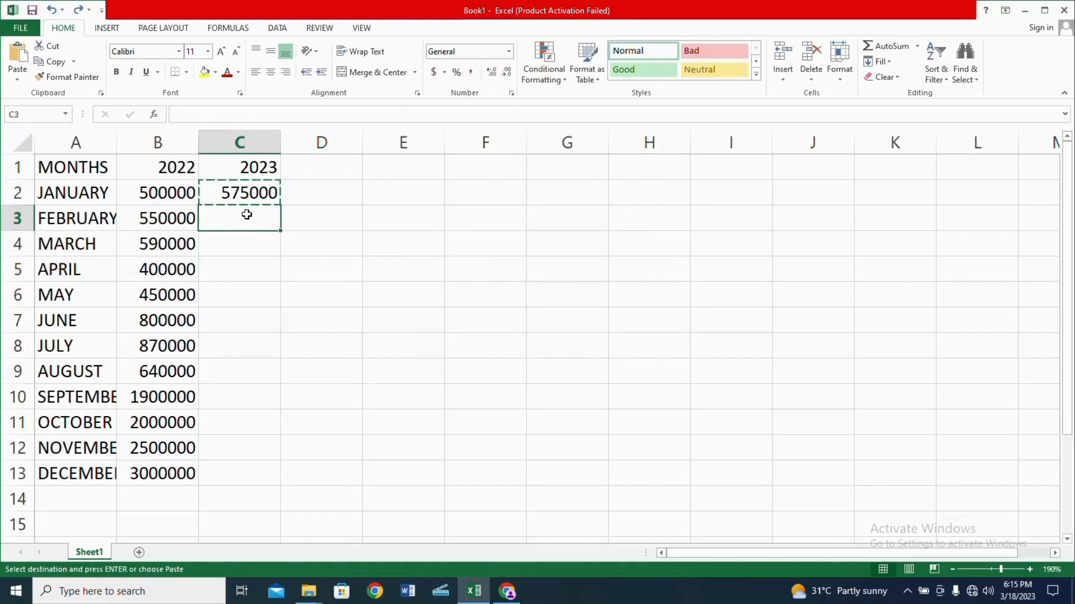
key(shift+Down)
key(shift+Down)
key(shift+Down)
key(shift+Down)
key(shift+Down)
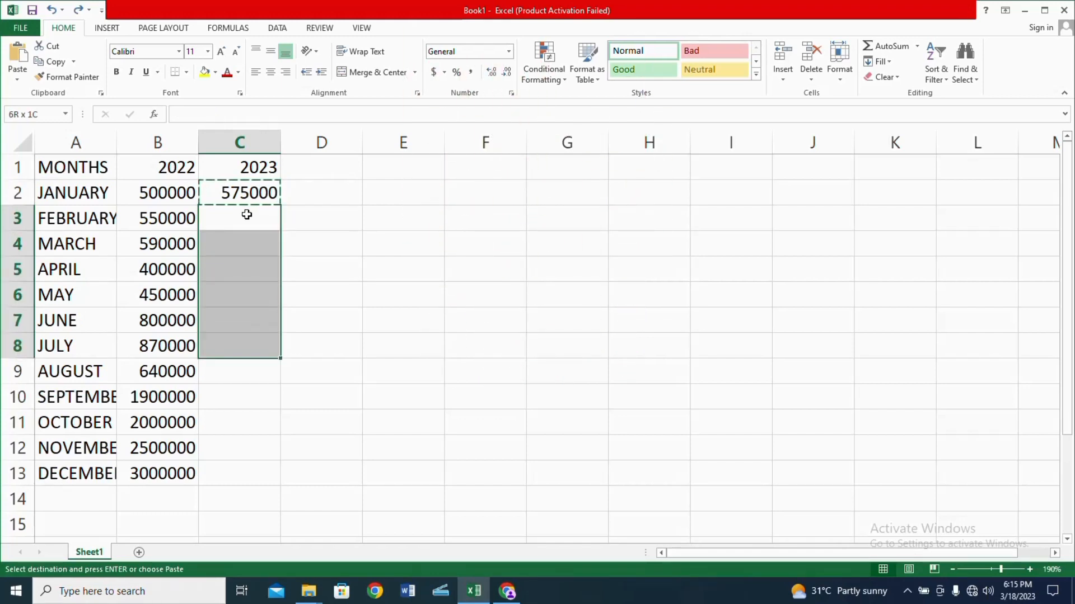
key(shift+Down)
key(shift+Down)
key(shift+Down)
key(shift+Down)
key(shift+Down)
key(shift+Down)
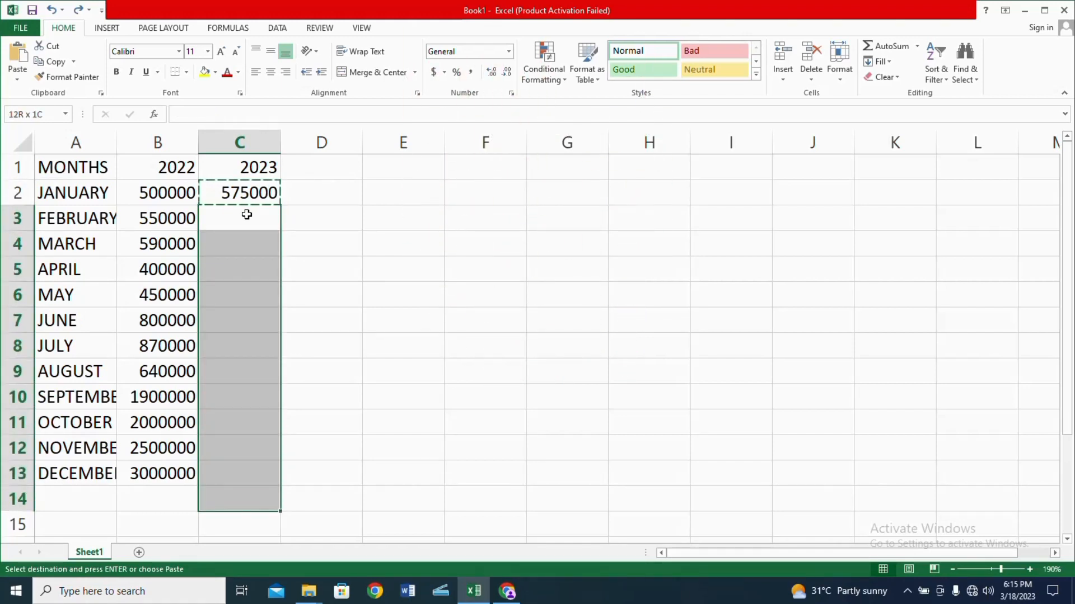
key(shift+Up)
key(shift+Up)
key(shift+Down)
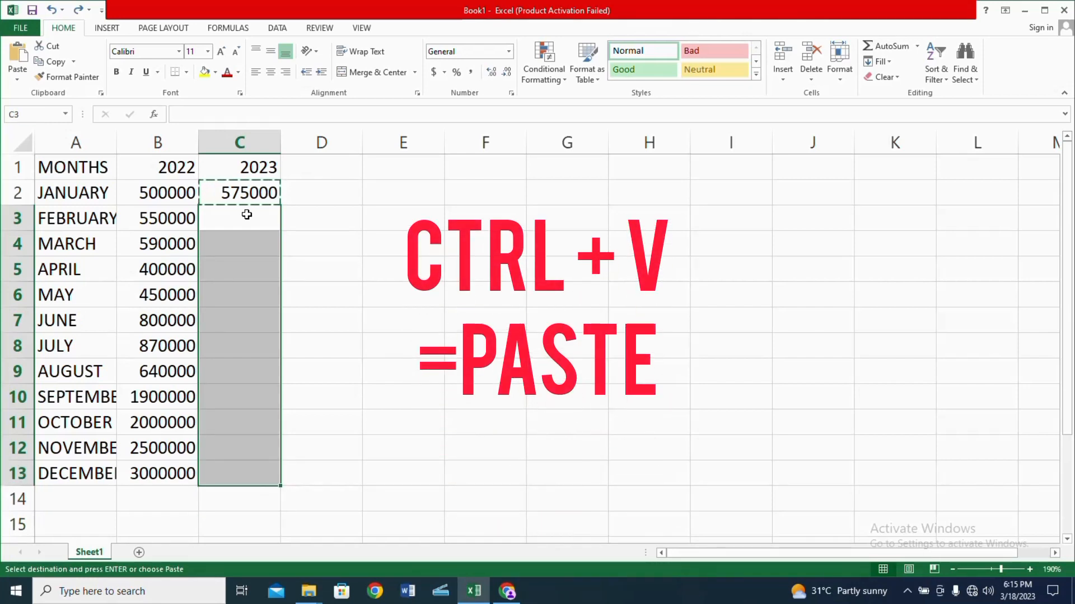
key(ctrl+v)
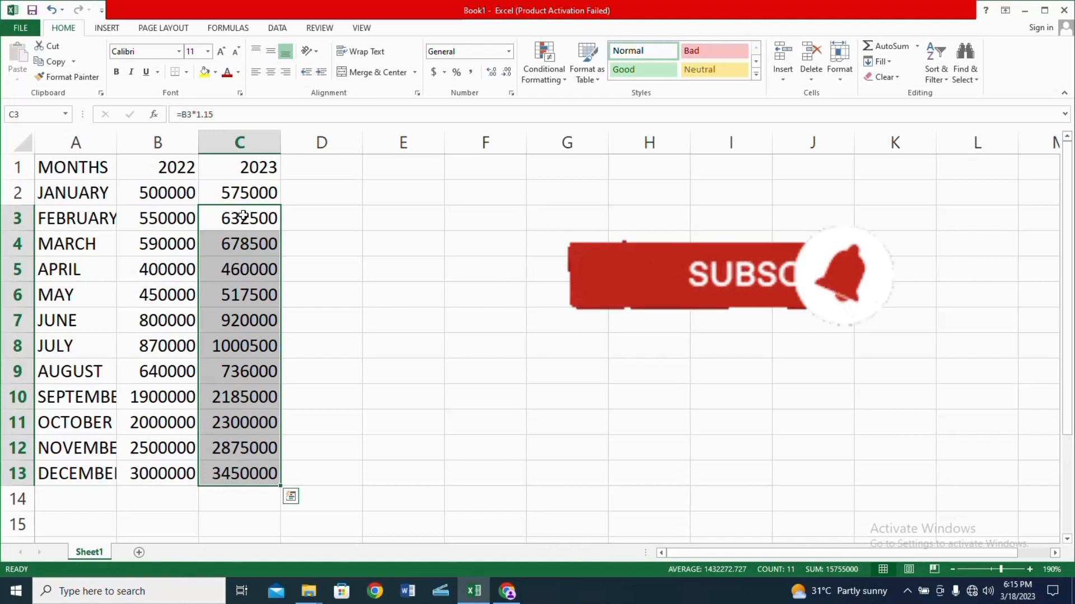
Check the copied formulas in the 2023 column against the matching 2022 cells, starting with February
click(228, 212)
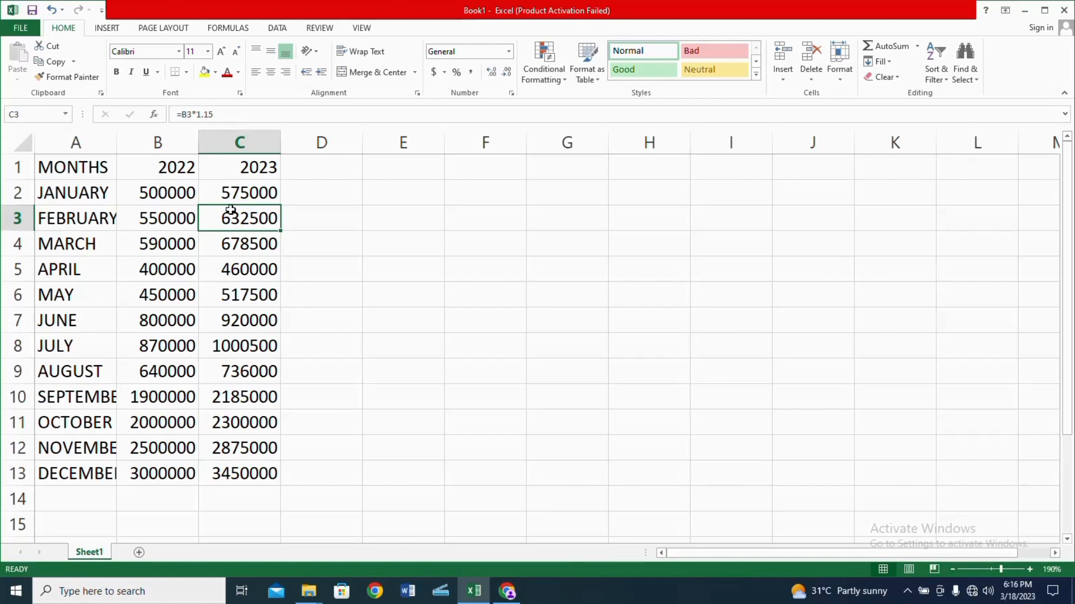
click(180, 219)
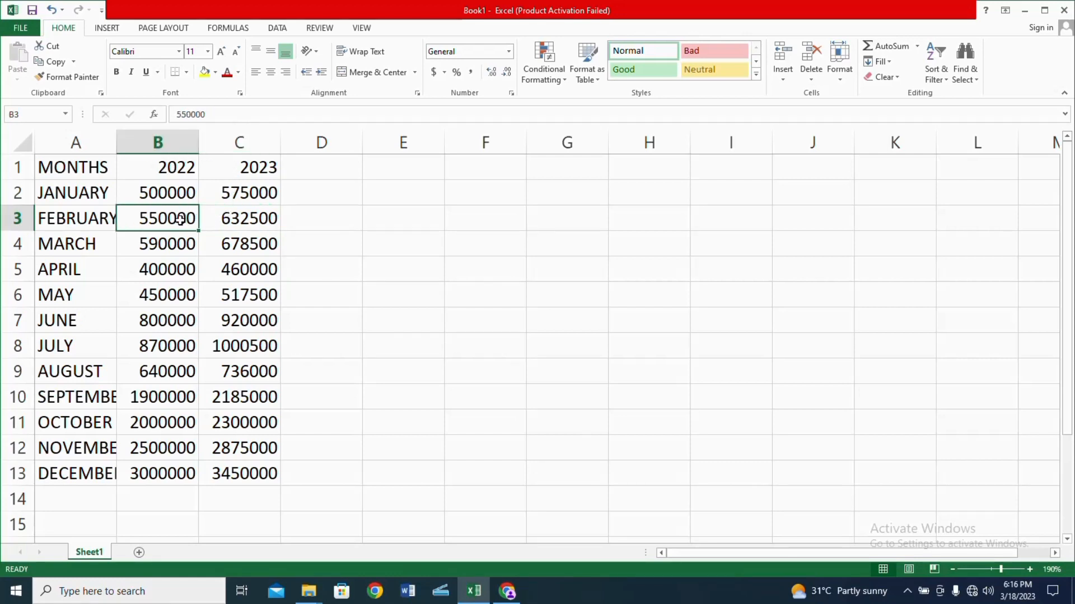
click(241, 222)
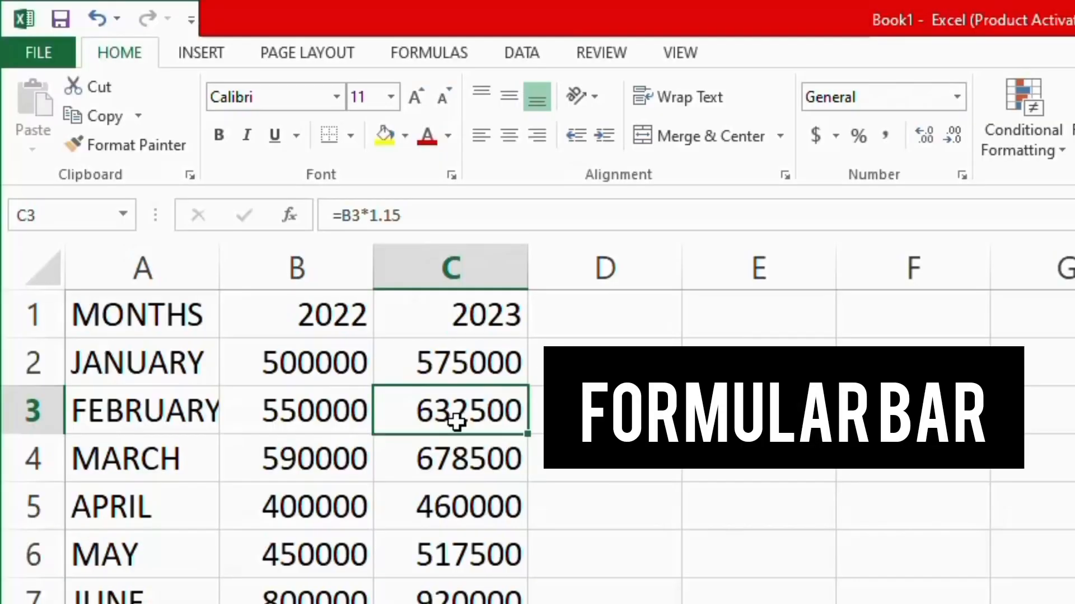
click(456, 456)
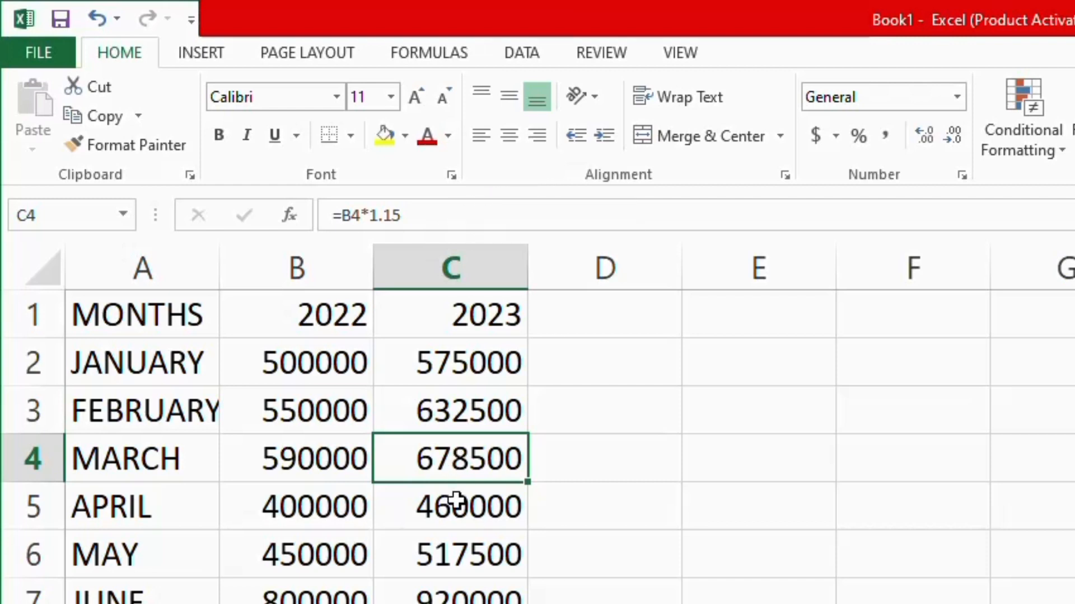
key(Down)
key(Down)
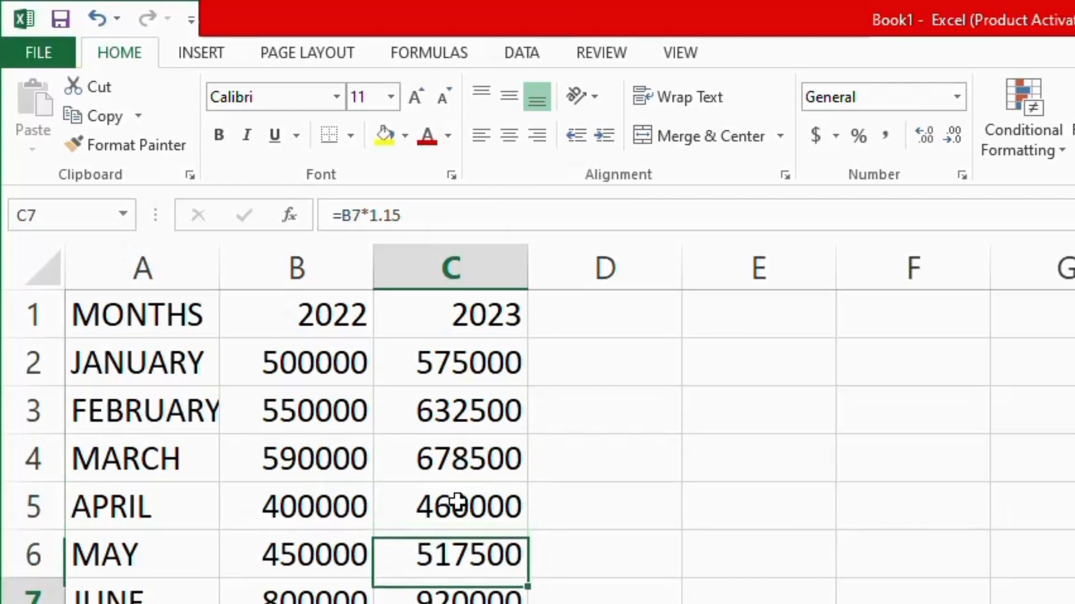
key(Down)
key(Down)
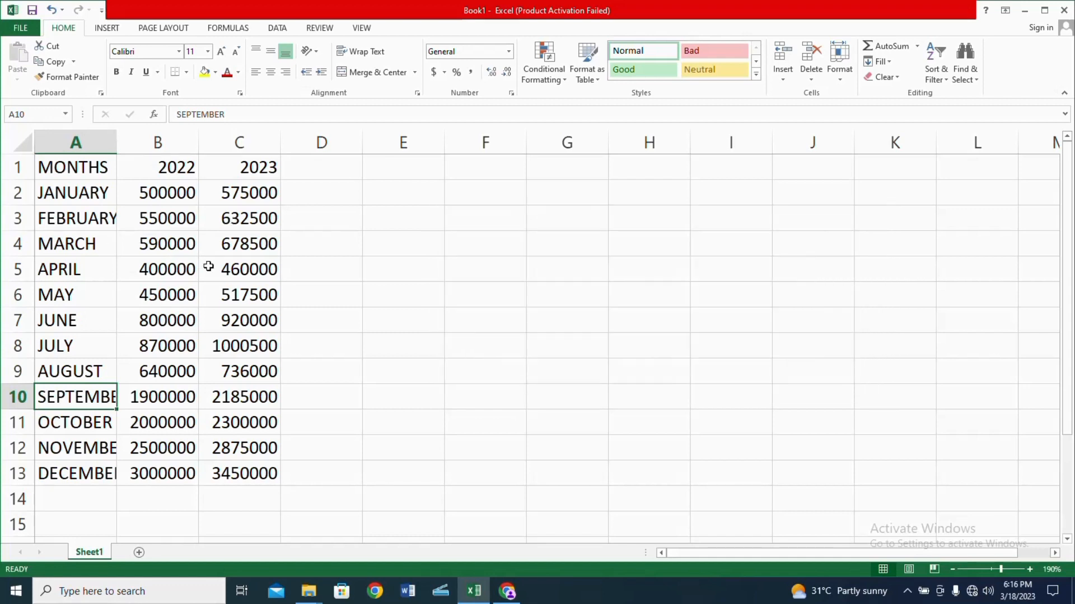
Apply Comma Style to the 2022 and 2023 figures in B2:C13
click(161, 192)
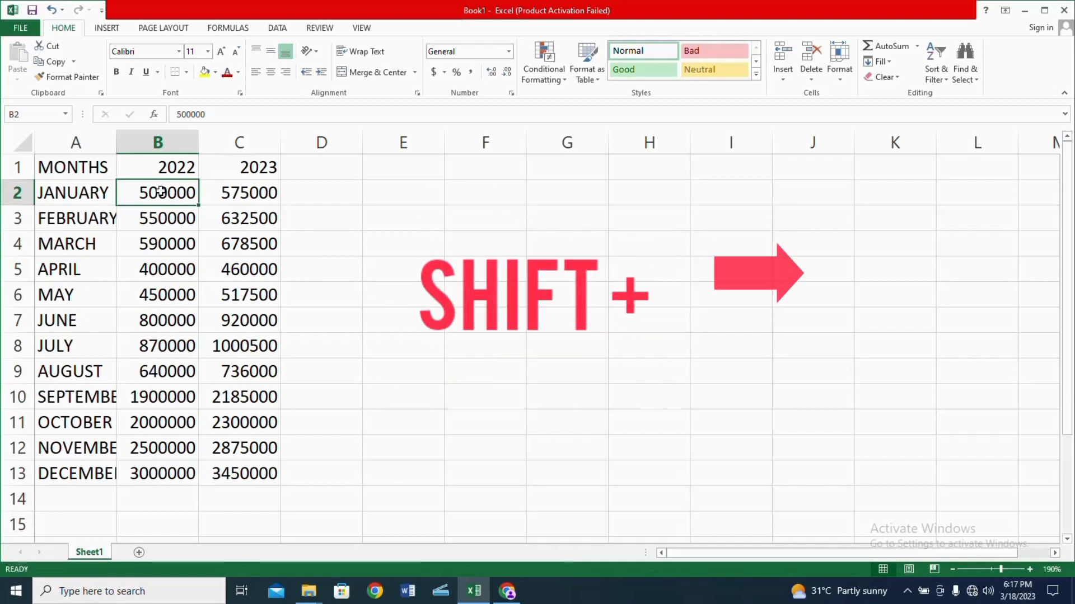
key(shift+Right)
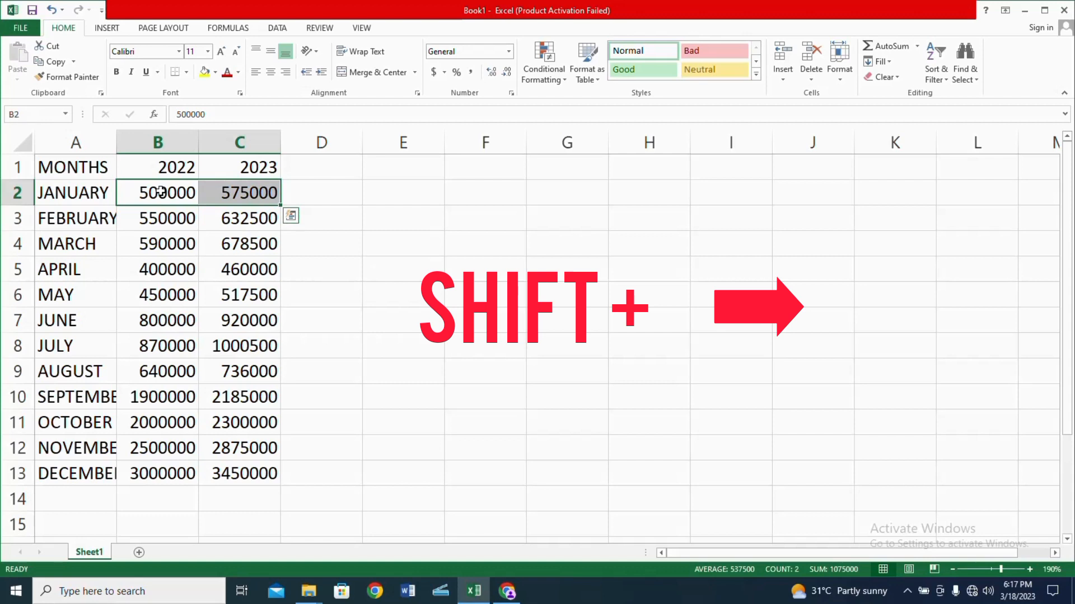
key(shift+Down)
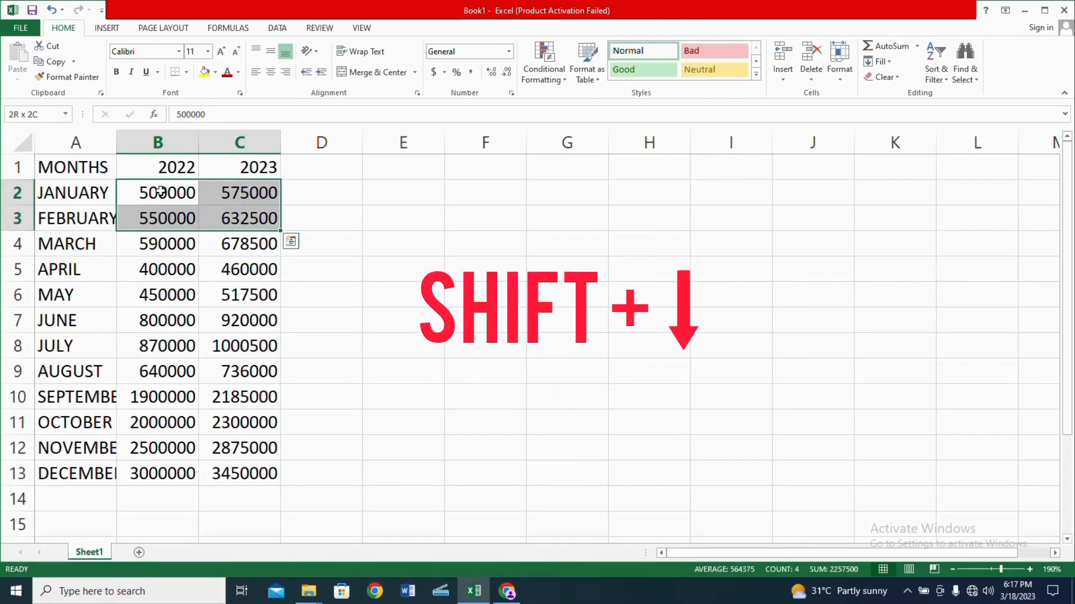
key(shift+Down)
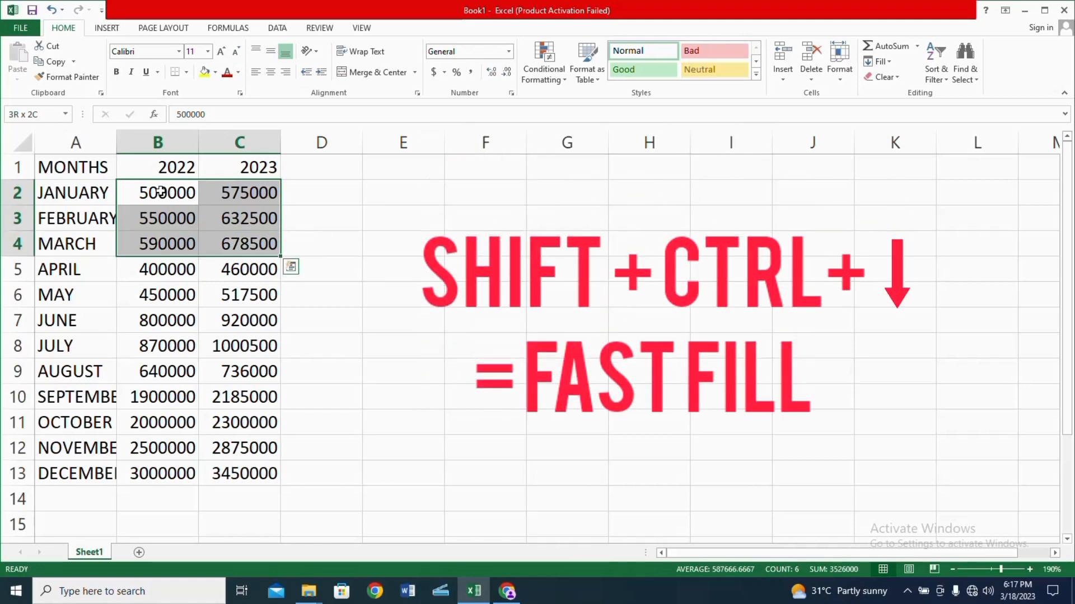
key(ctrl+shift+Down)
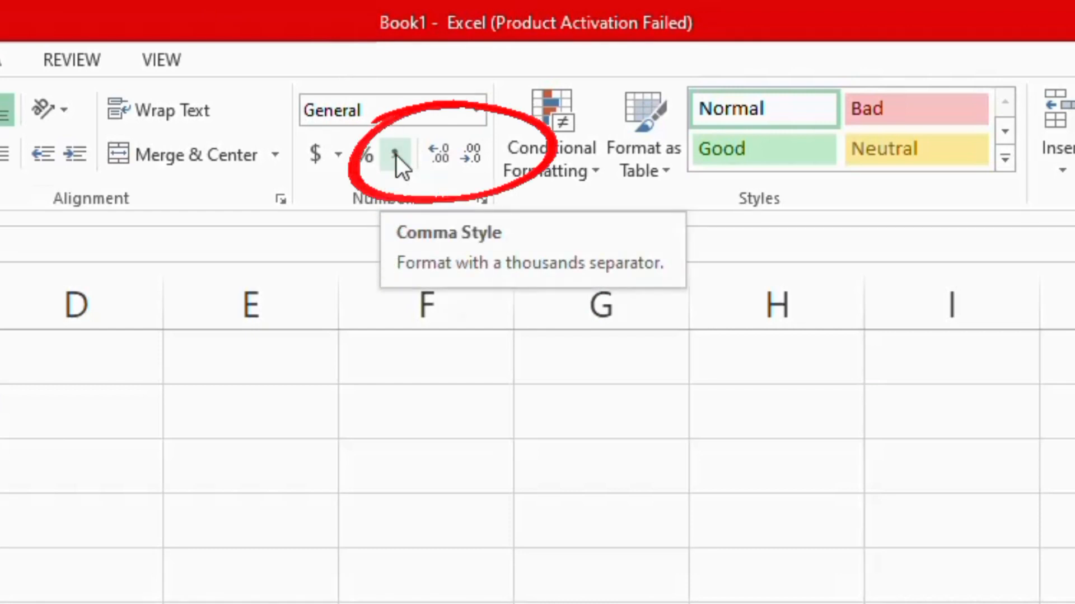
click(395, 154)
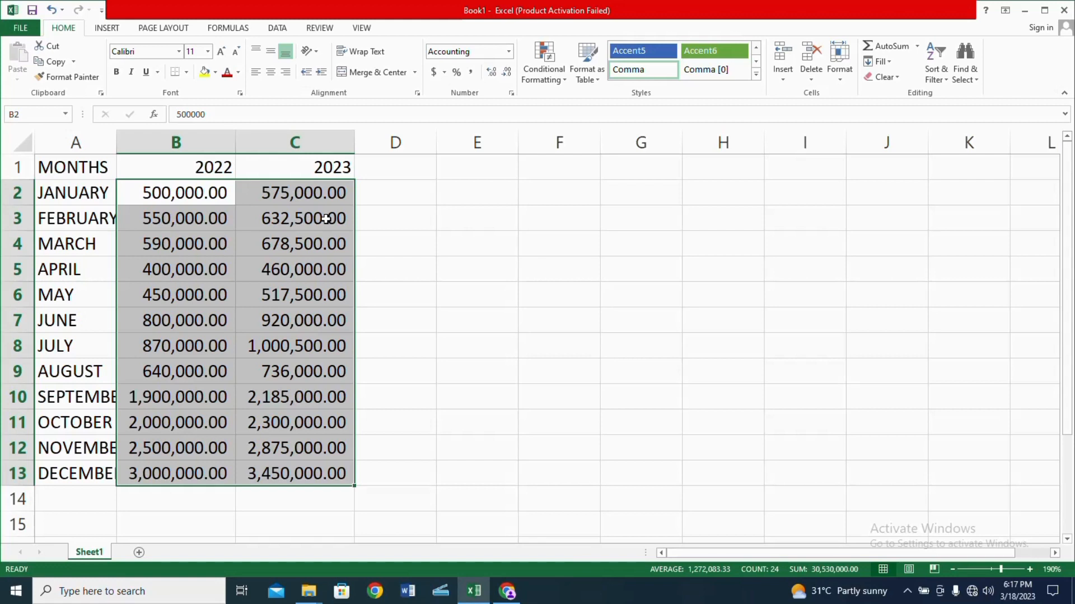
Autofit column A to the month names and centre the 2022 and 2023 headings in B1:C1
key(ctrl+Home)
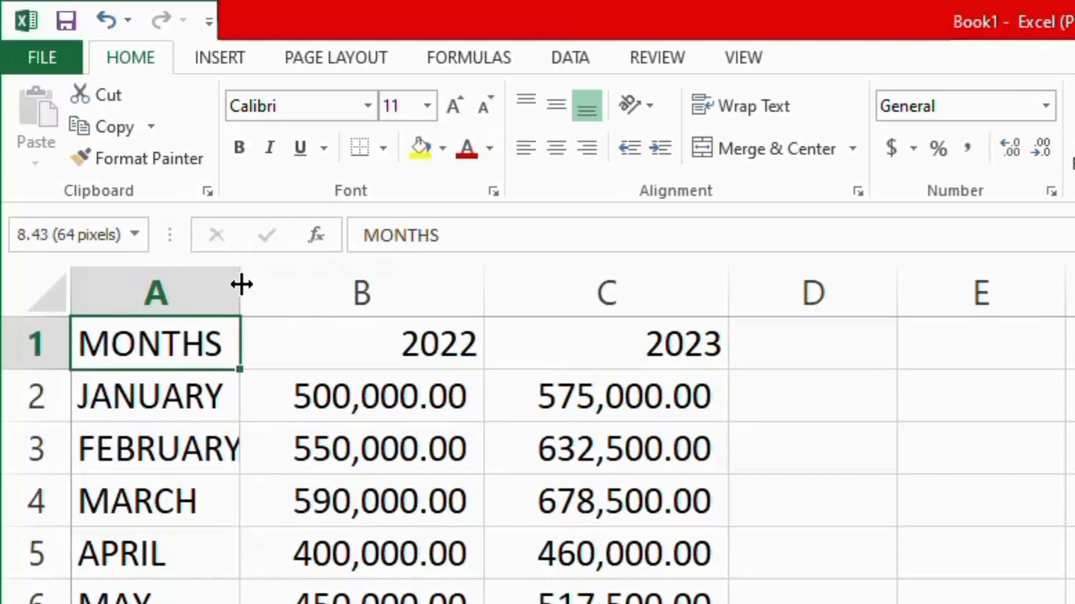
double_click(240, 284)
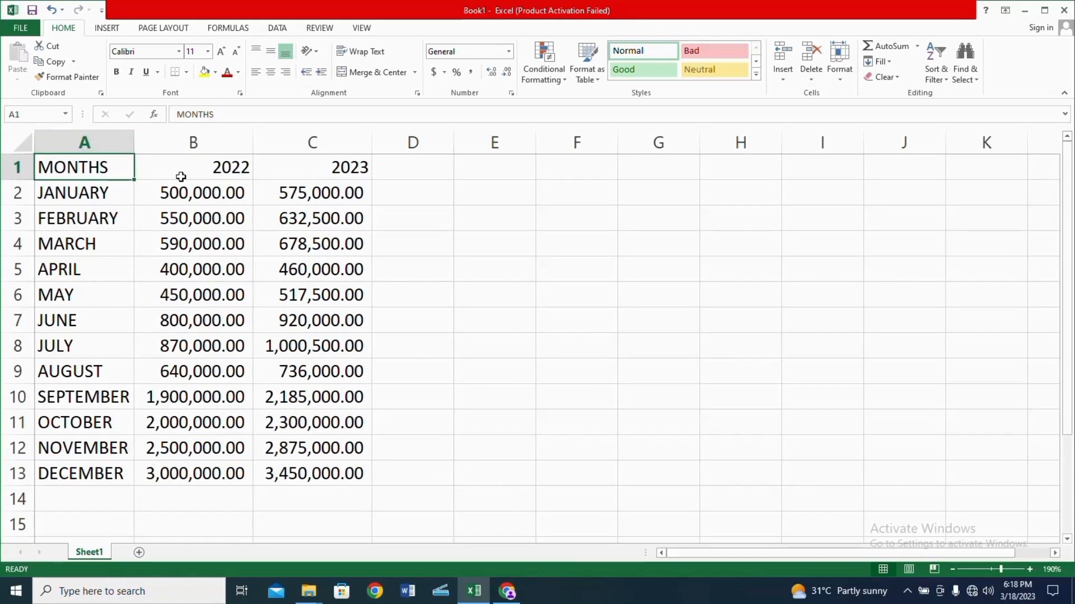
click(200, 168)
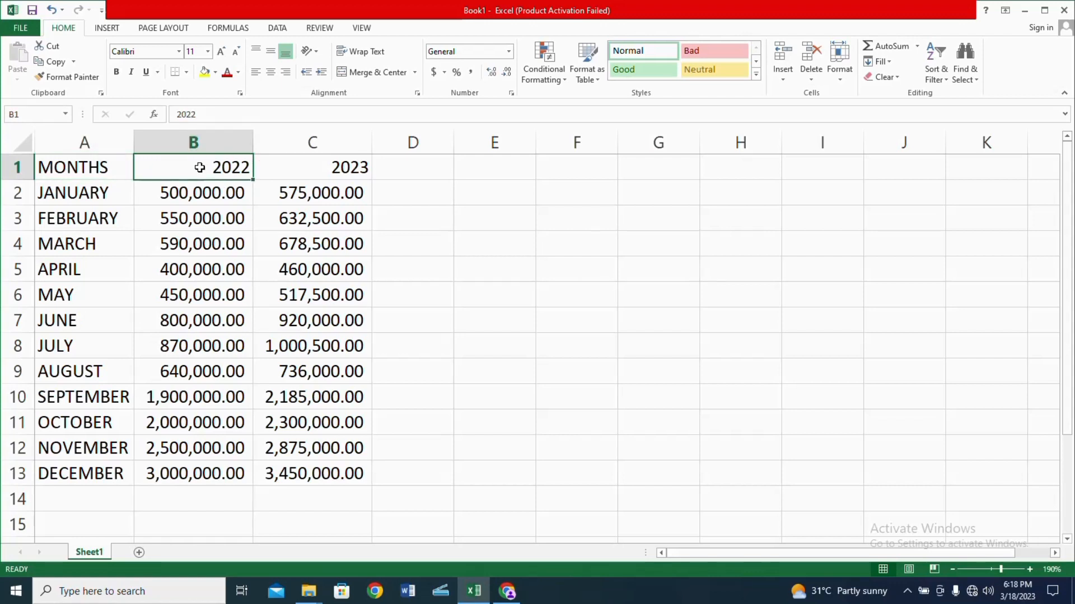
key(shift+Right)
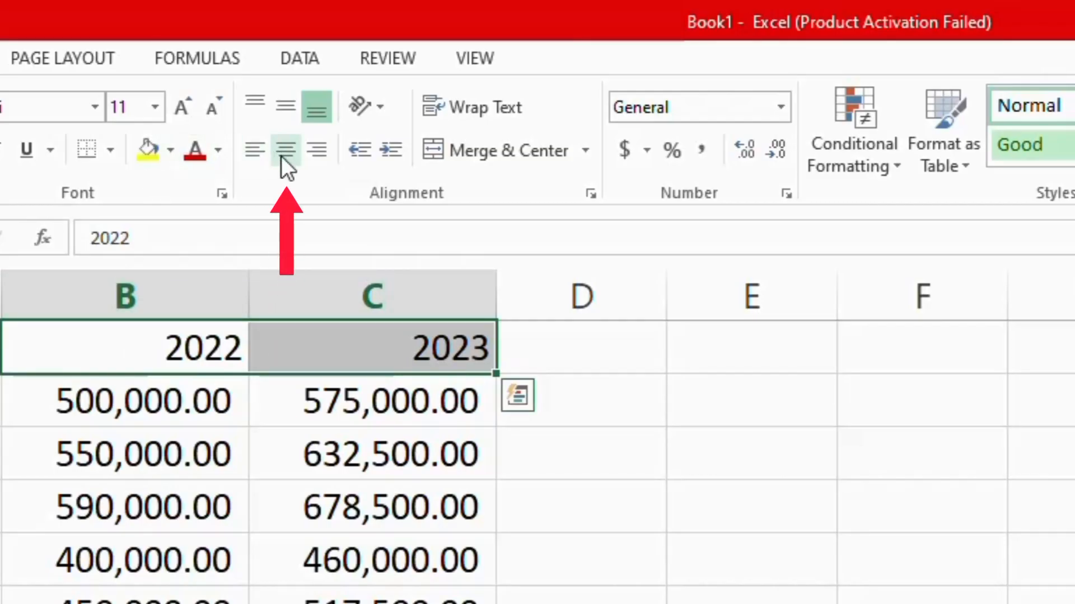
click(281, 156)
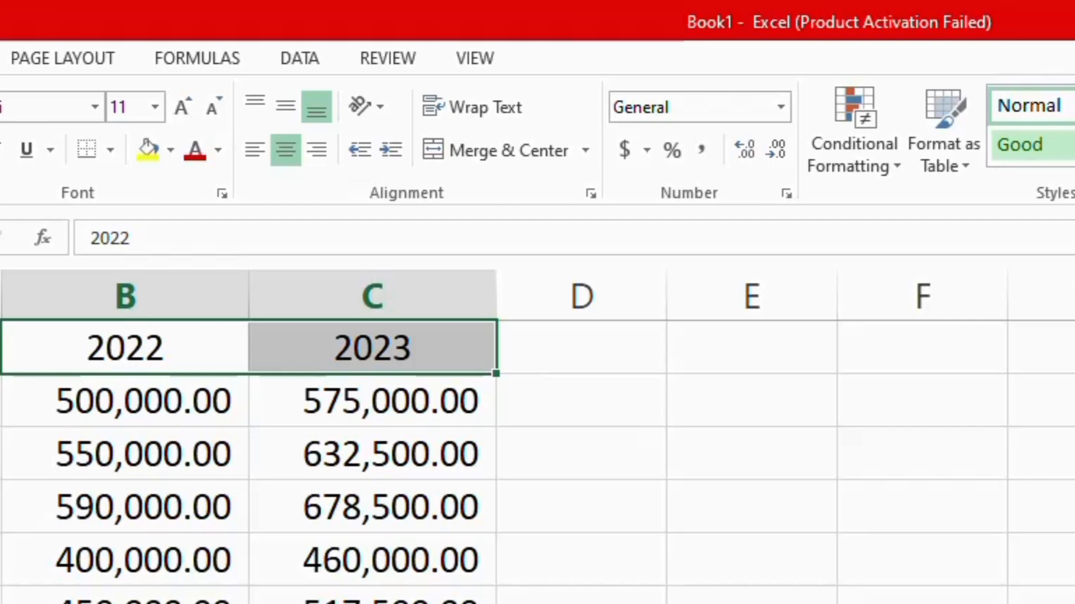
Insert two blank rows above the headings one at a time, and undo both insertions
click(0, 348)
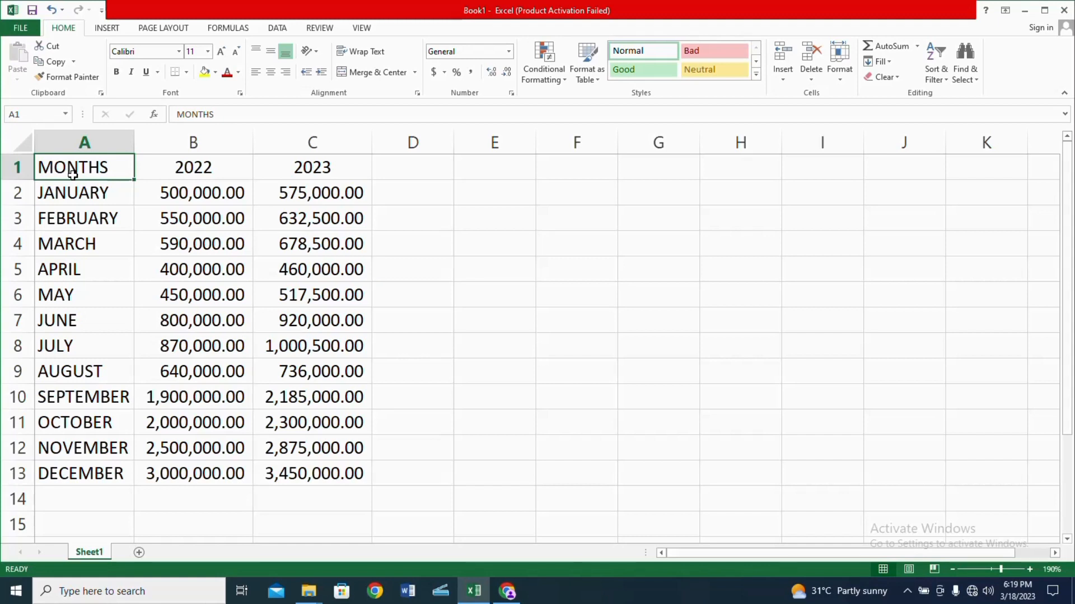
click(19, 166)
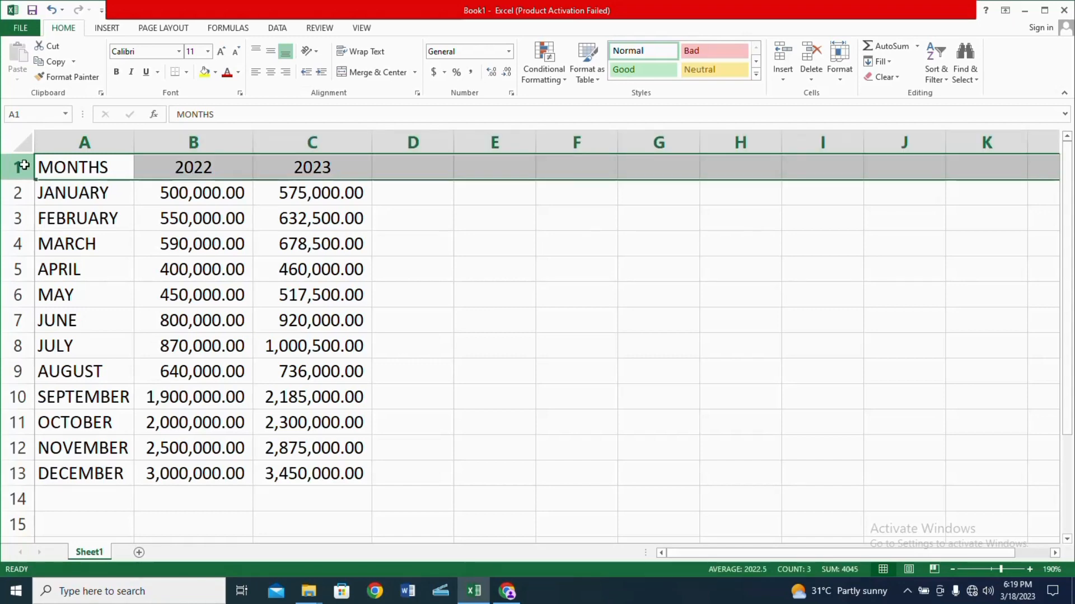
right_click(19, 165)
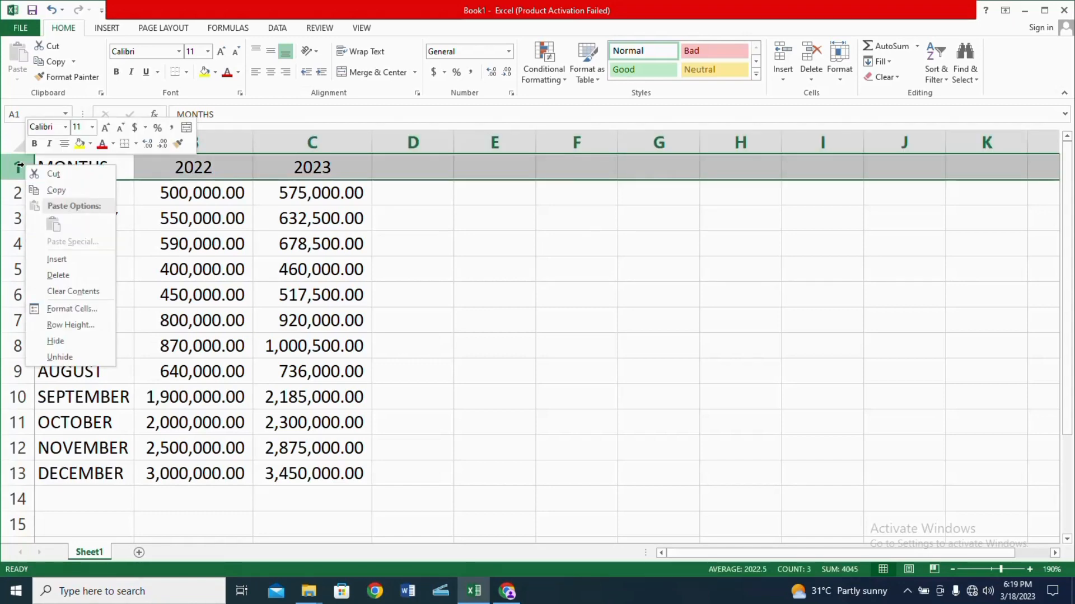
click(63, 259)
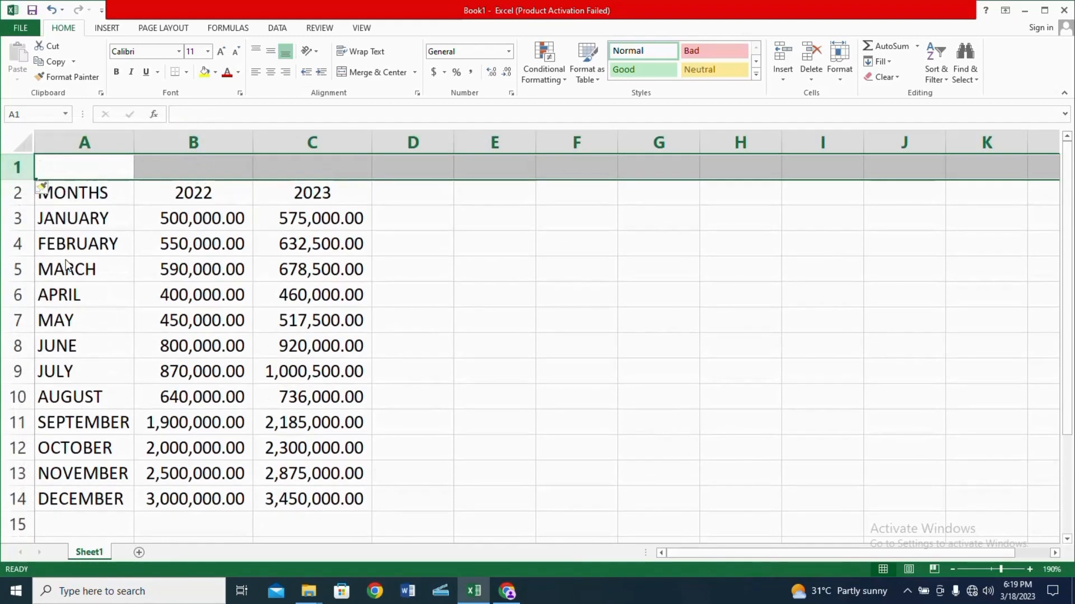
right_click(27, 167)
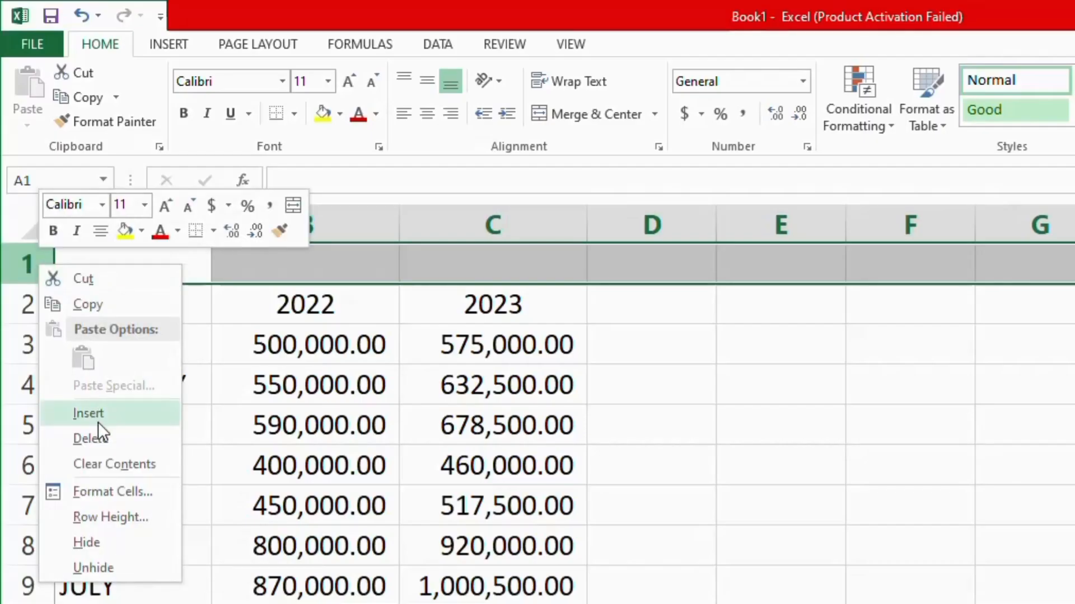
click(98, 418)
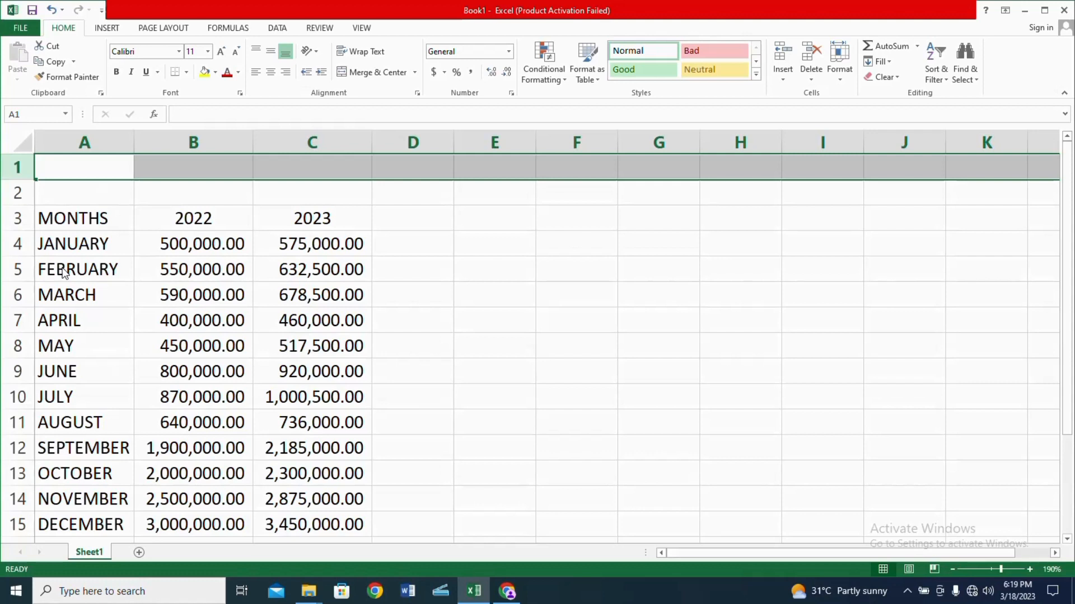
key(ctrl+z)
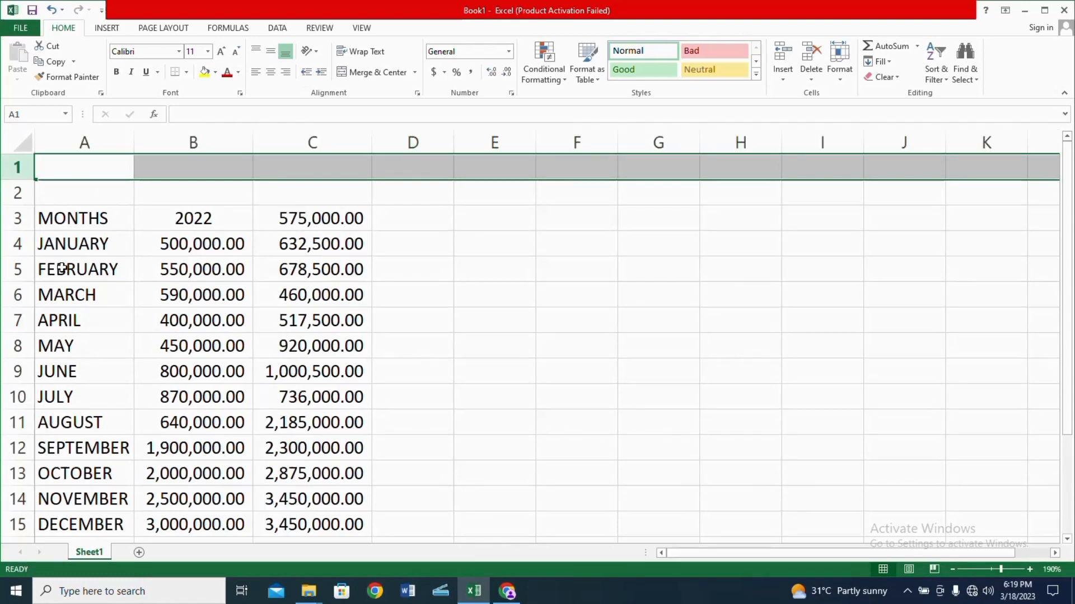
key(ctrl+z)
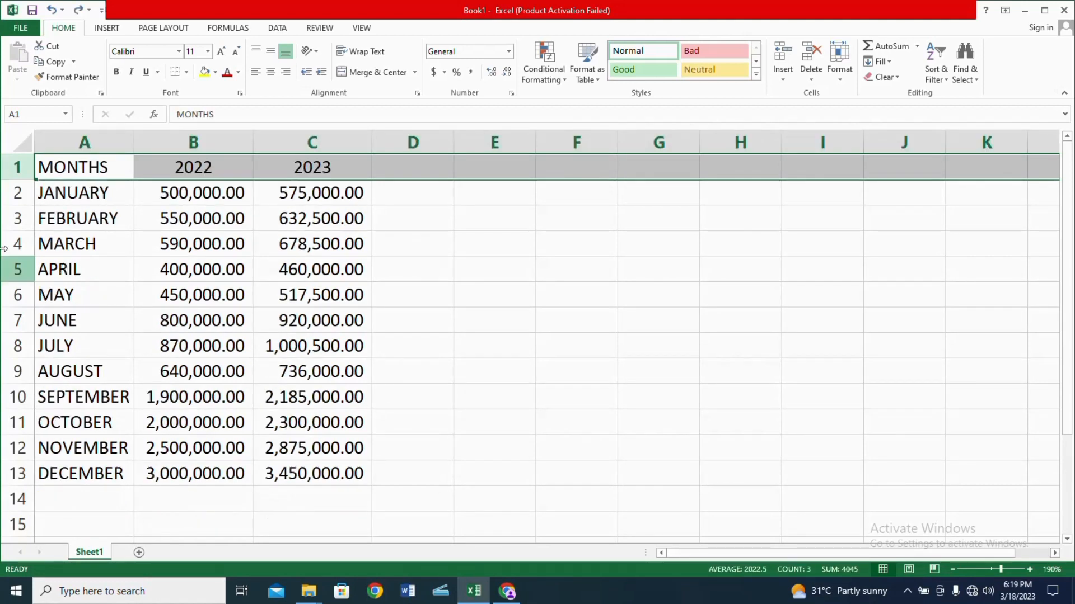
Select rows 1 to 3, insert three blank rows above the headings at once, and undo the insertion
drag(23, 164, 19, 220)
right_click(19, 166)
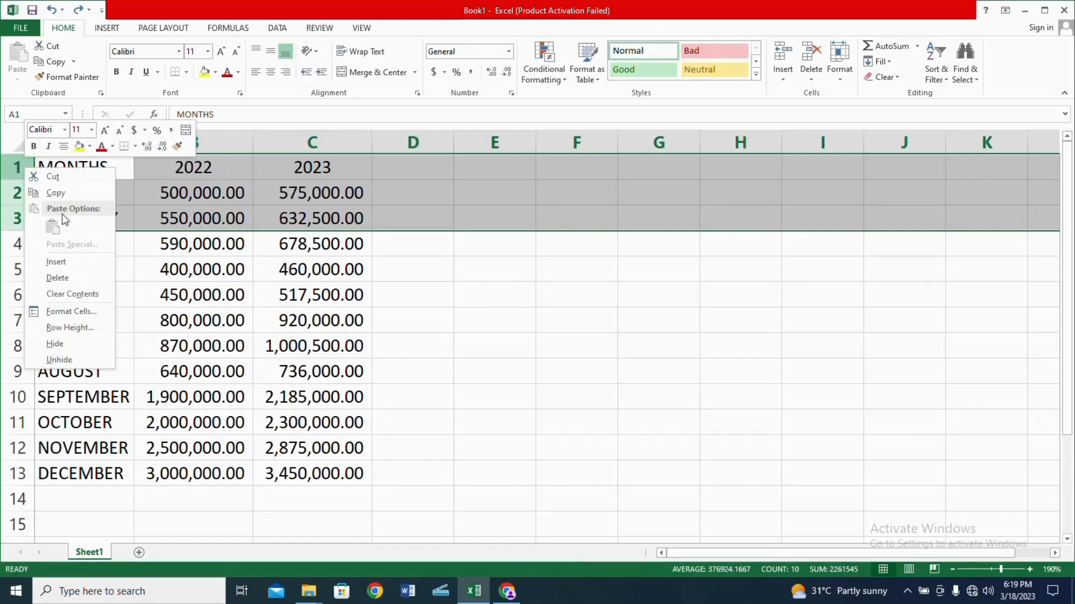
click(68, 262)
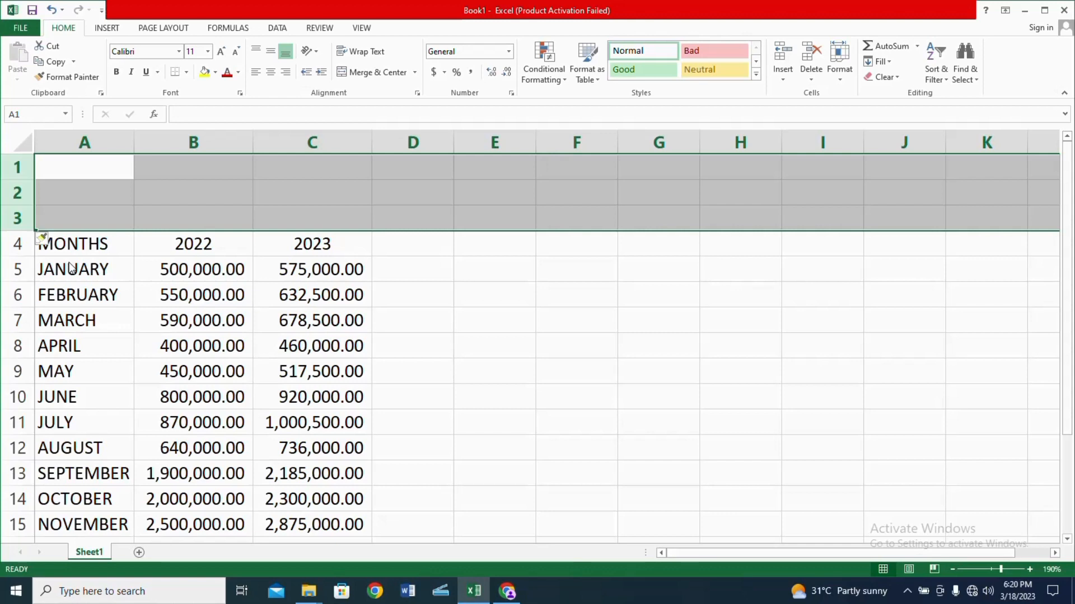
key(ctrl+z)
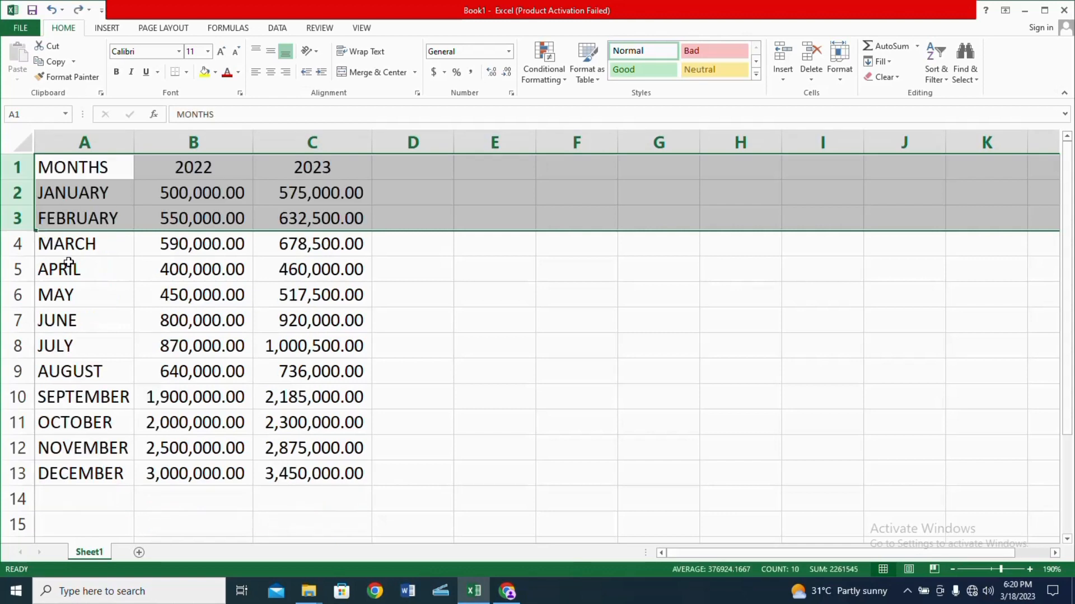
Insert three blank rows above the MONTHS heading row, one at a time
click(70, 174)
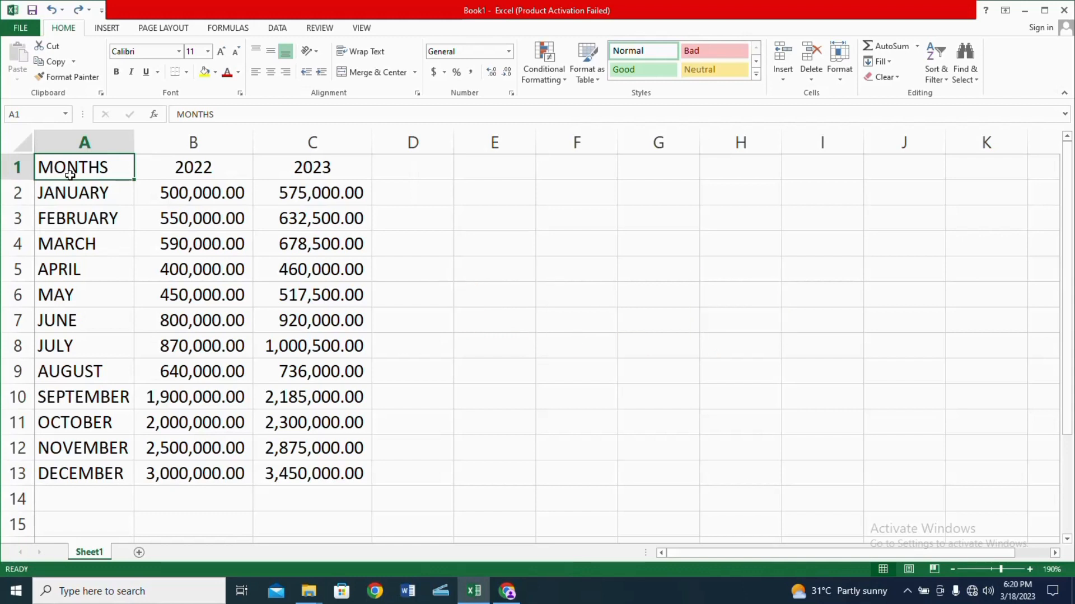
key(alt+h)
key(i)
key(r)
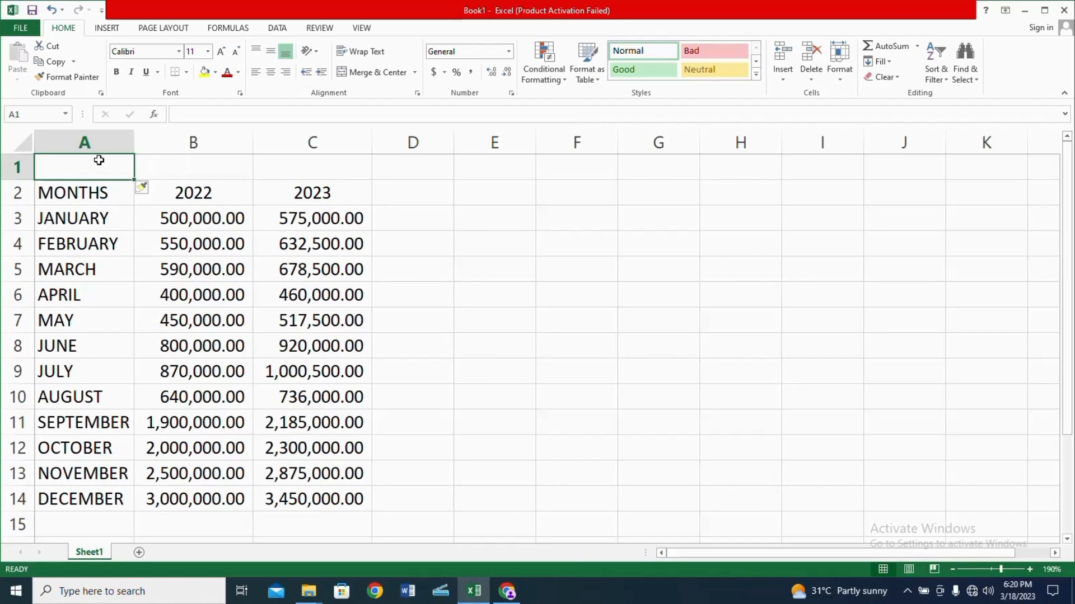
key(alt+h)
key(i)
key(r)
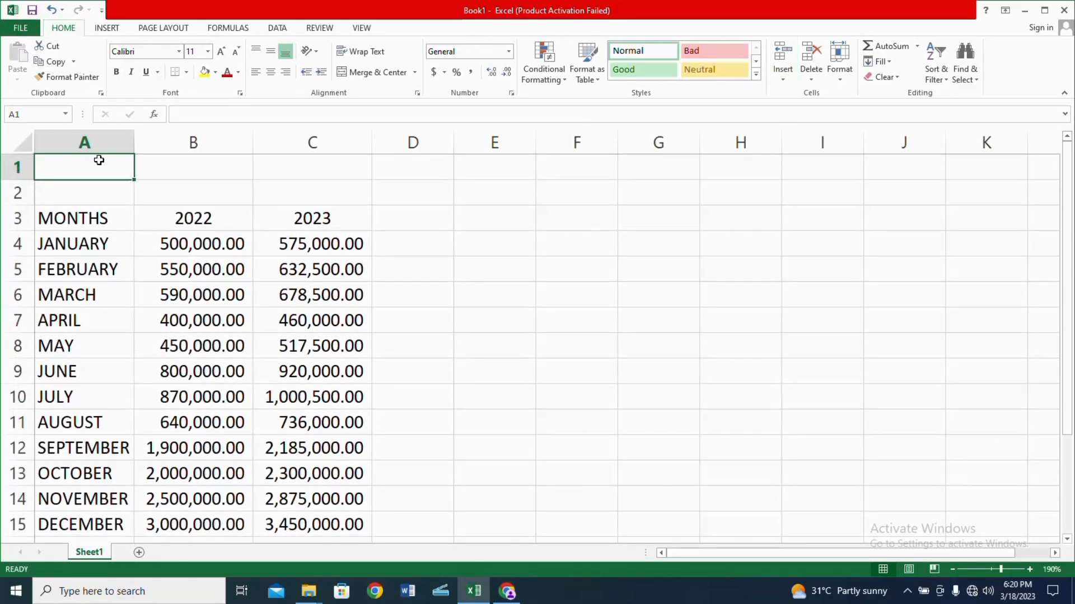
key(alt+h)
key(i)
key(r)
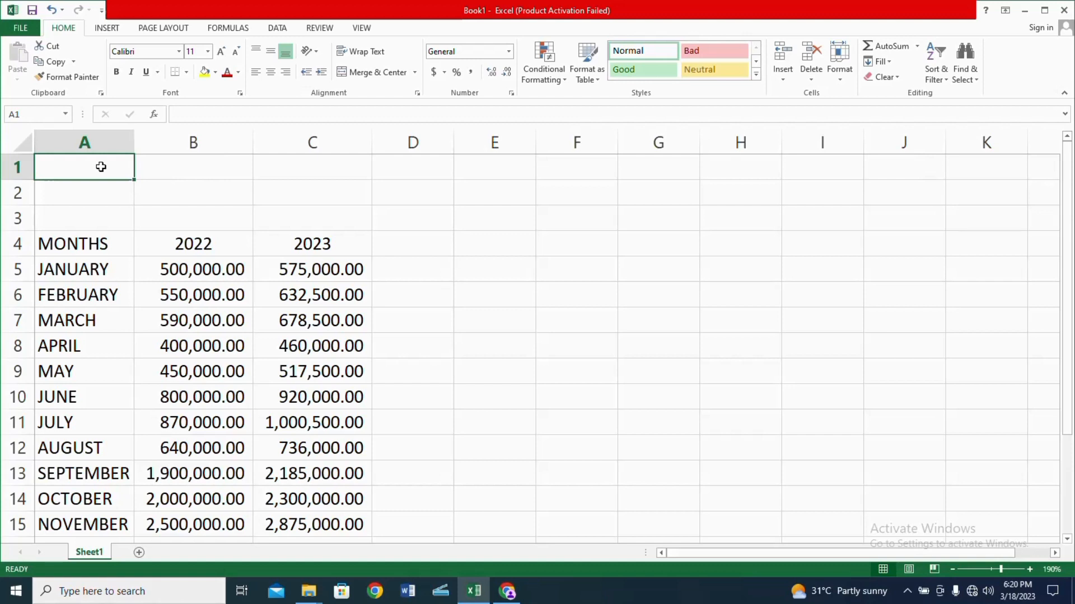
Enter the title ABC COMPANY LIMITED in cell A1
text(ABC)
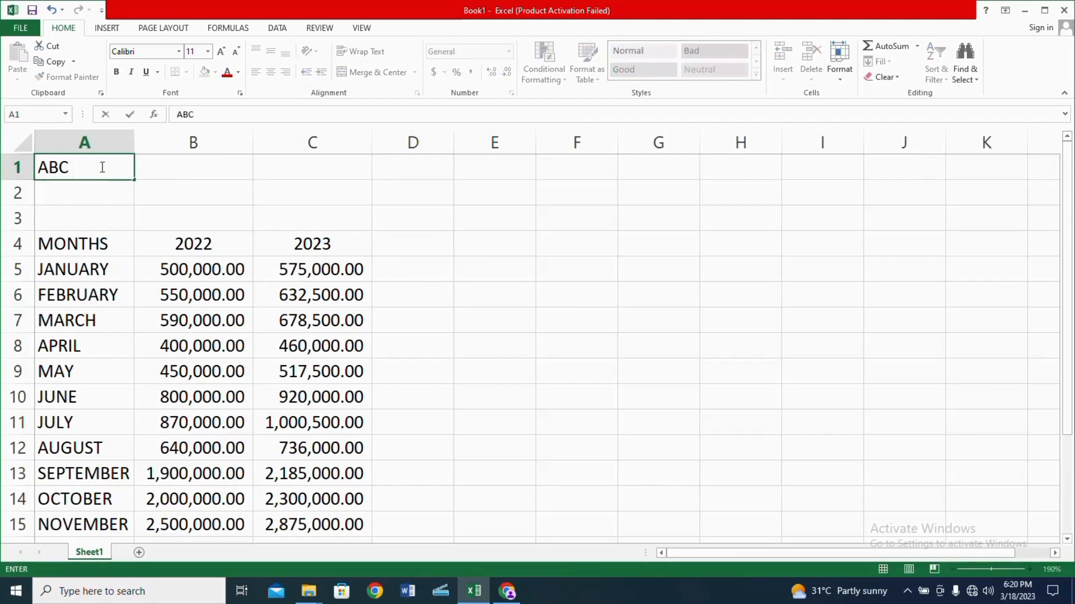
text( COMPANY)
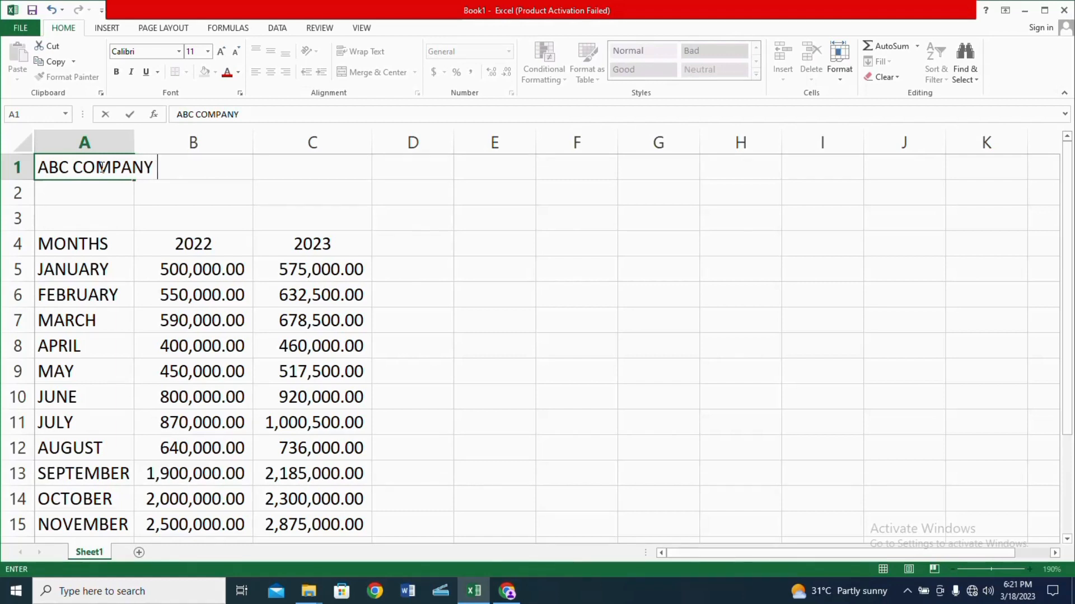
text( LIMITED)
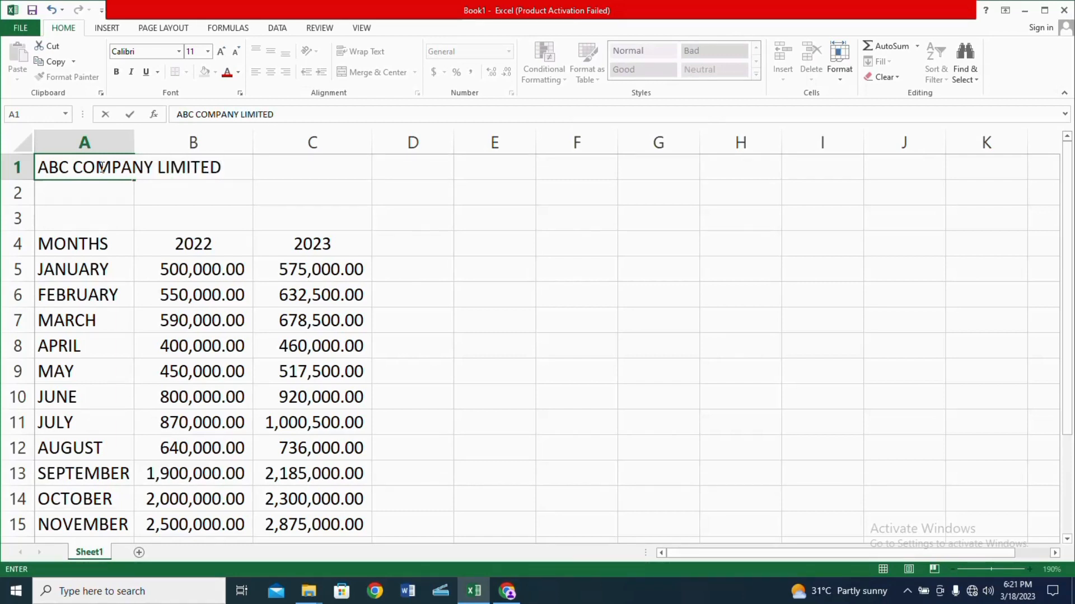
key(Return)
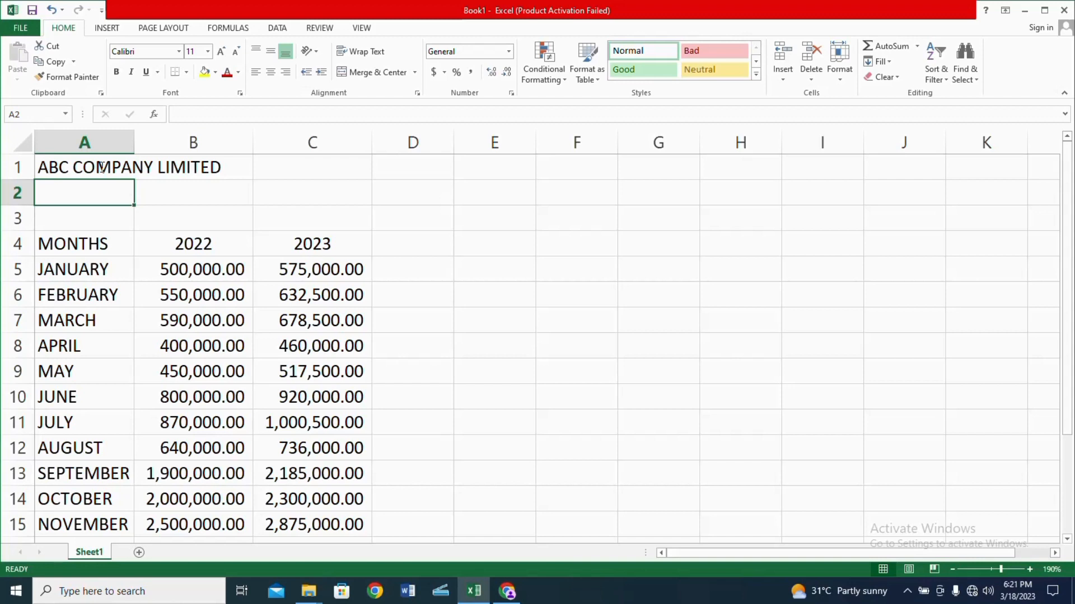
Enter the subtitle YEAR 2023 SALES PROJECTION in cell A2
text(YEAR)
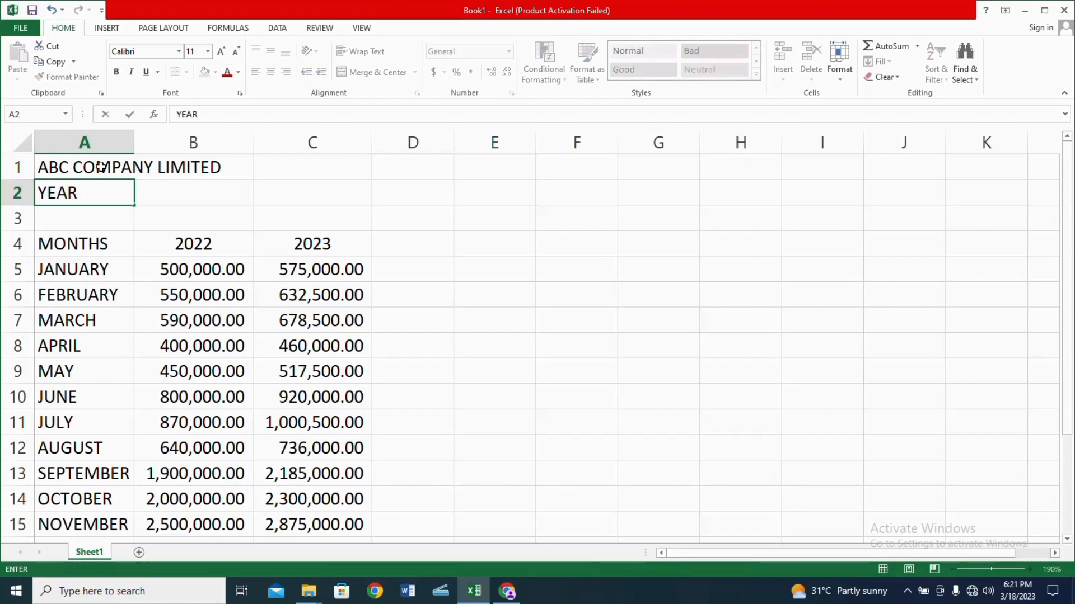
text( 2023 SA)
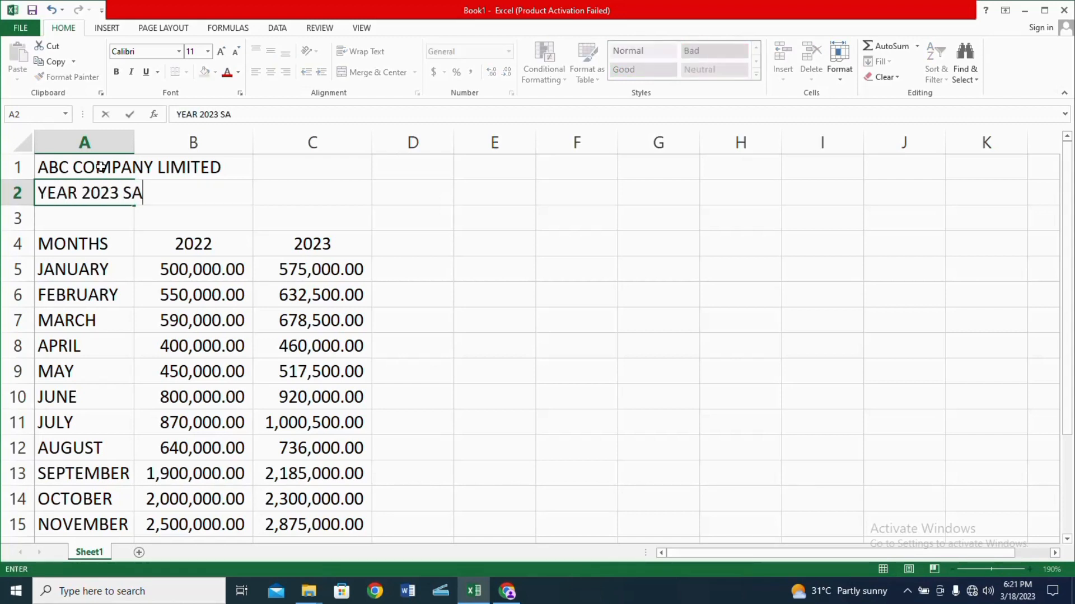
text(LES PRO)
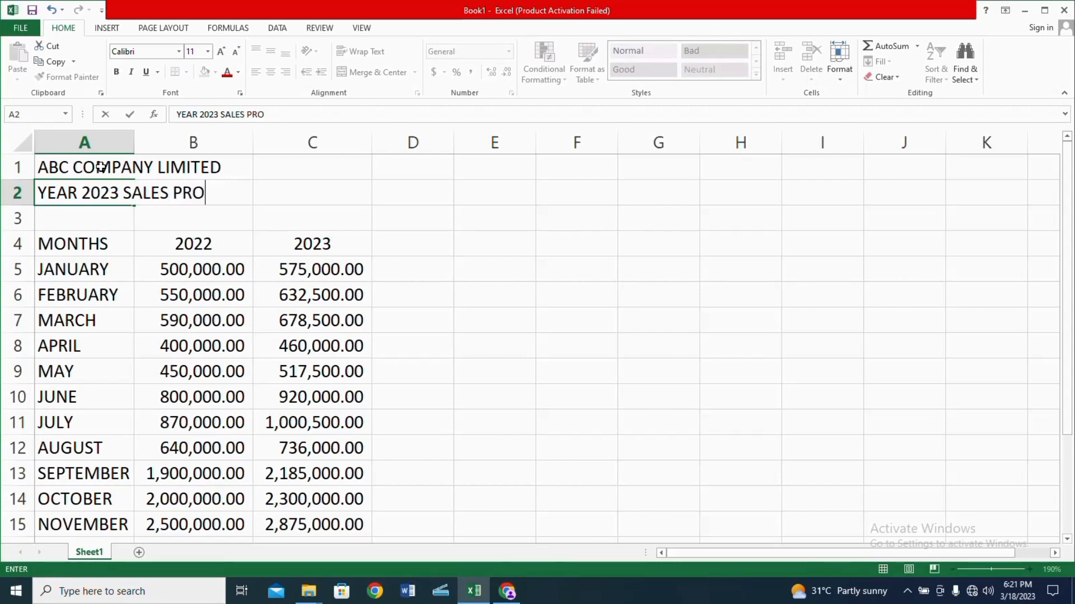
text(JECTION)
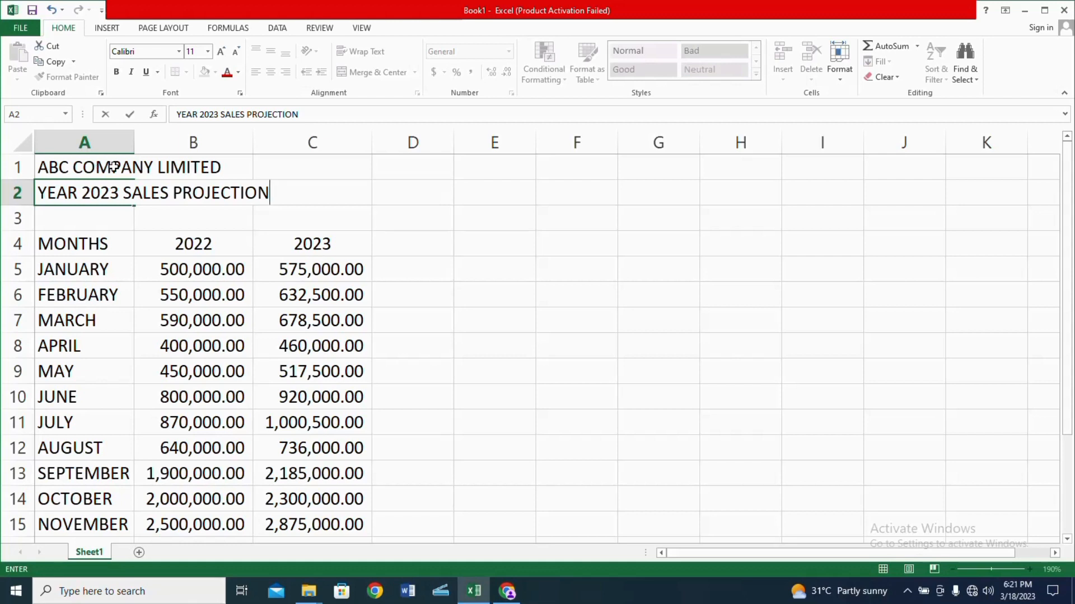
click(128, 214)
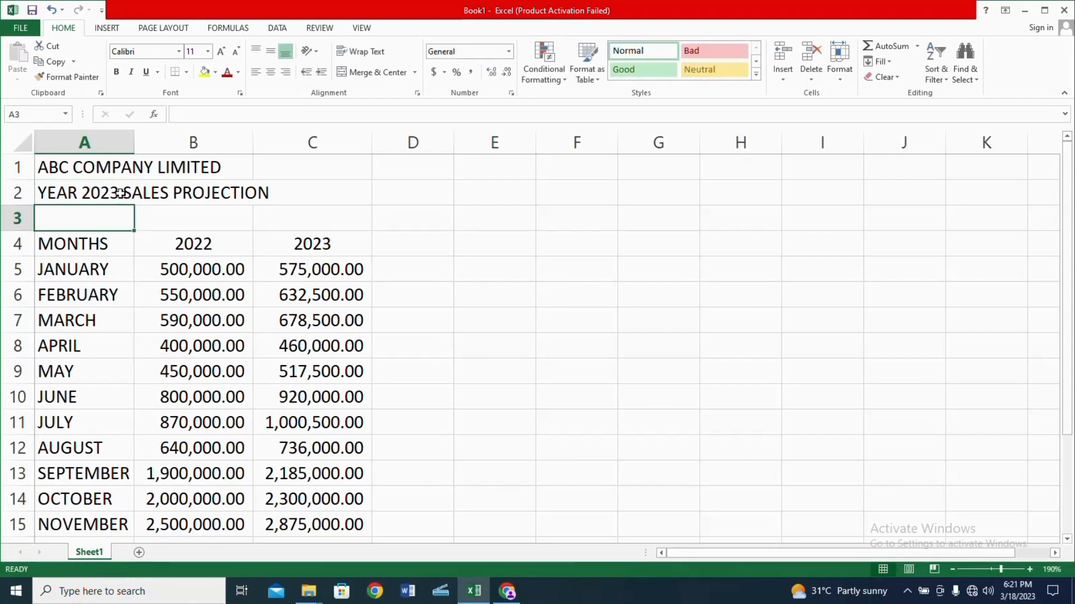
Merge and centre the company title across A1:B1
click(57, 167)
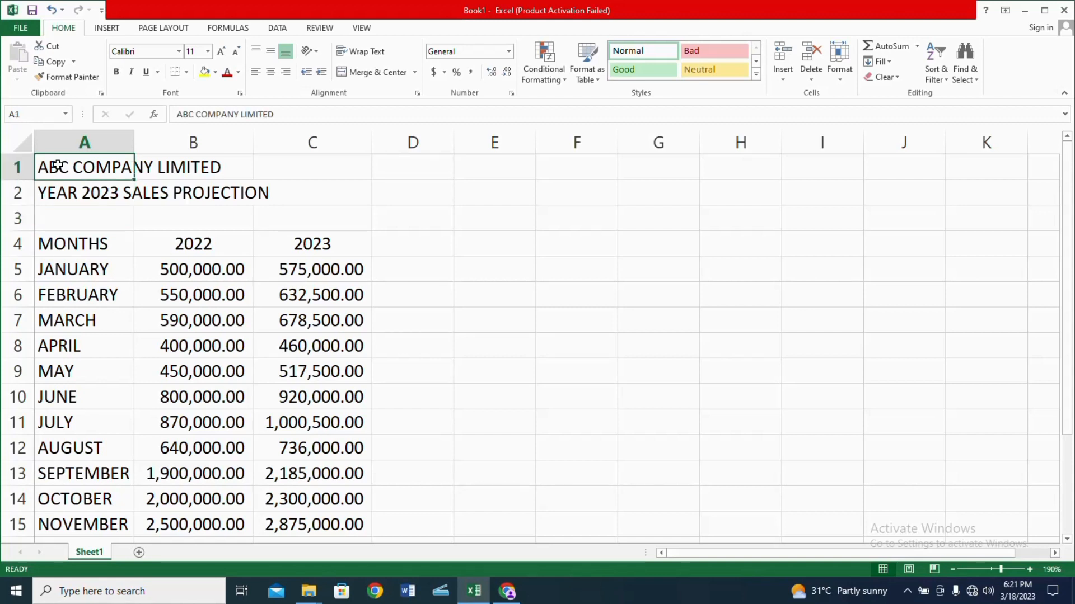
key(shift+Right)
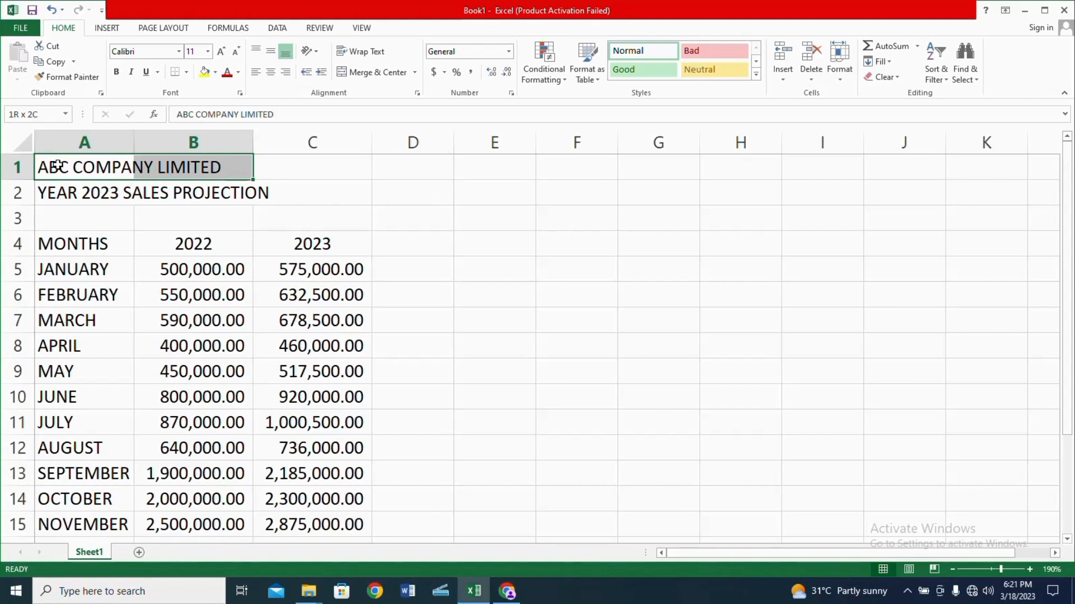
click(372, 74)
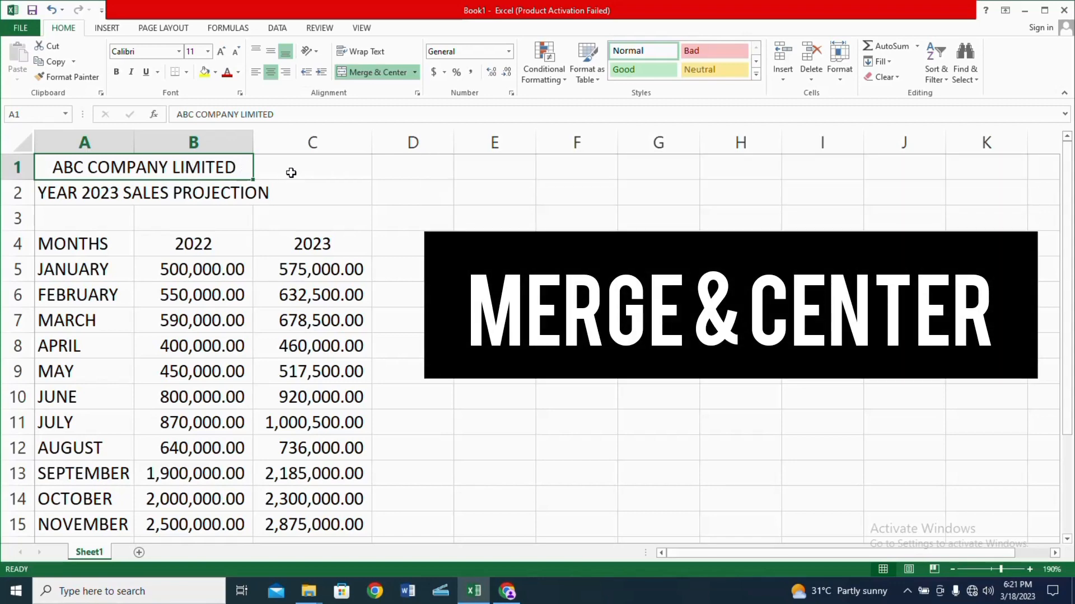
click(286, 174)
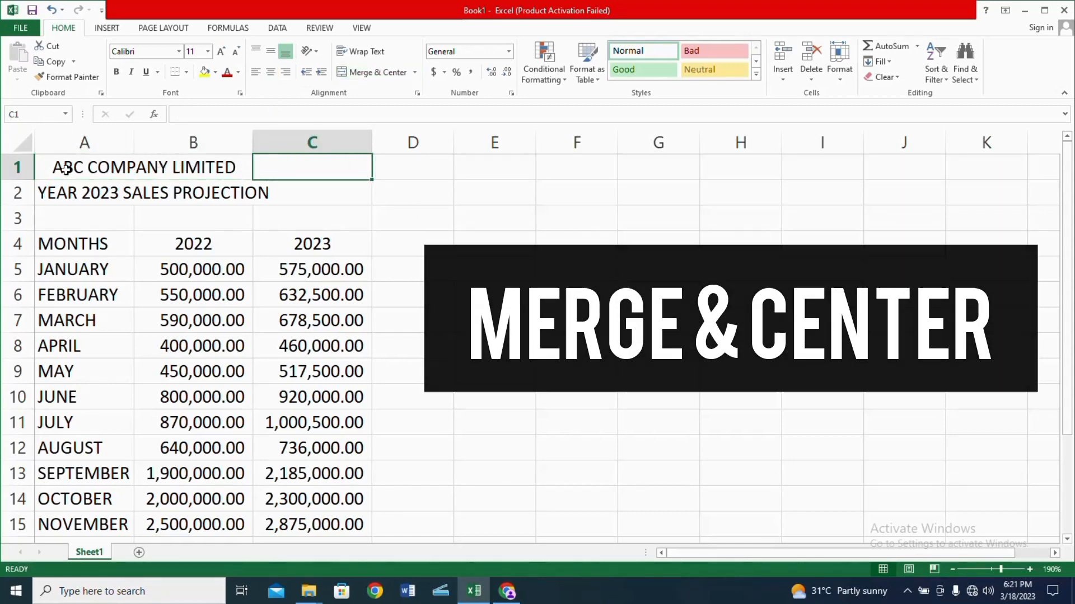
Merge and centre the company title across the full table width, A1:C1
click(64, 168)
drag(64, 167, 319, 168)
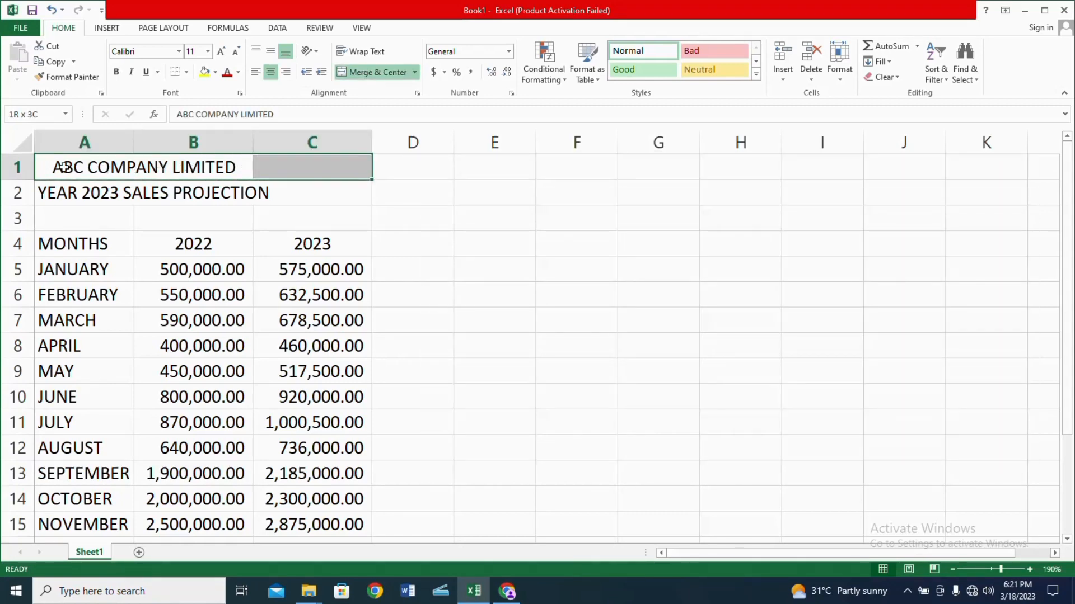
click(378, 71)
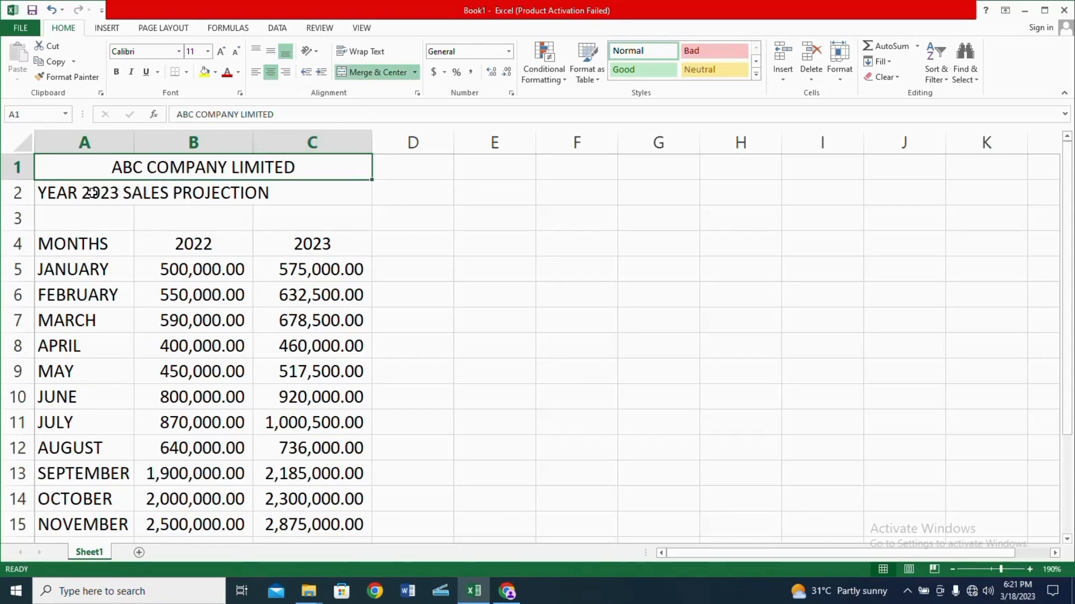
Merge and centre the YEAR 2023 SALES PROJECTION subtitle across A2:C2
click(93, 192)
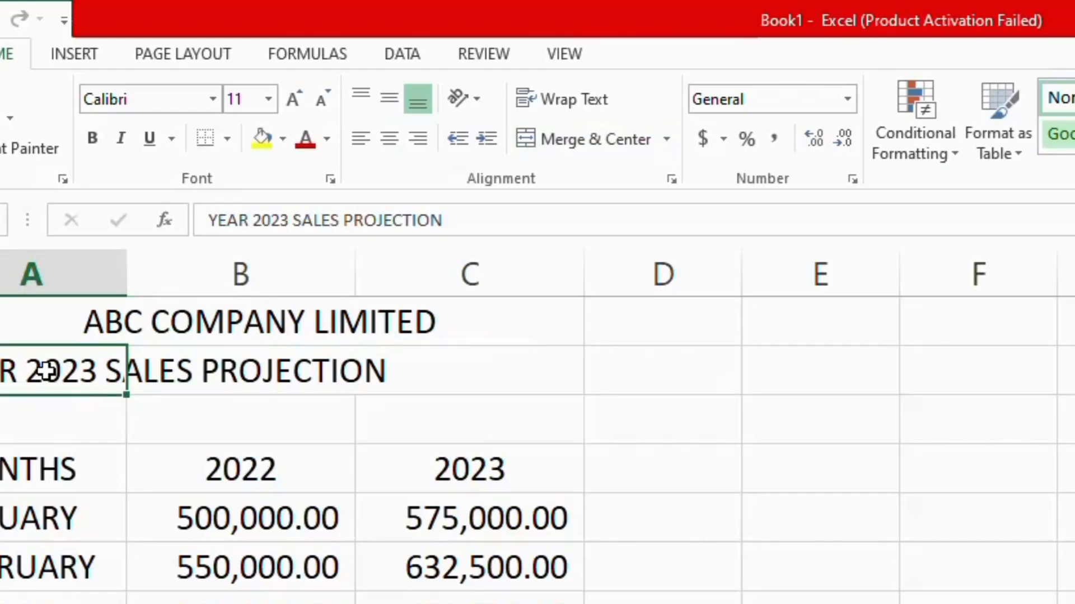
key(shift+Right)
key(shift+Right)
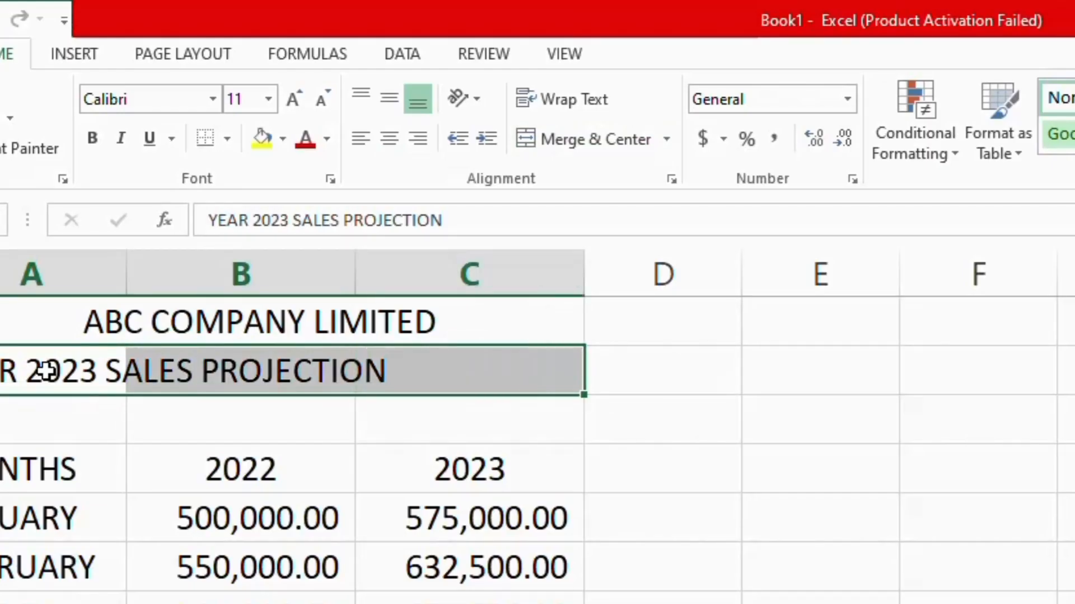
click(581, 138)
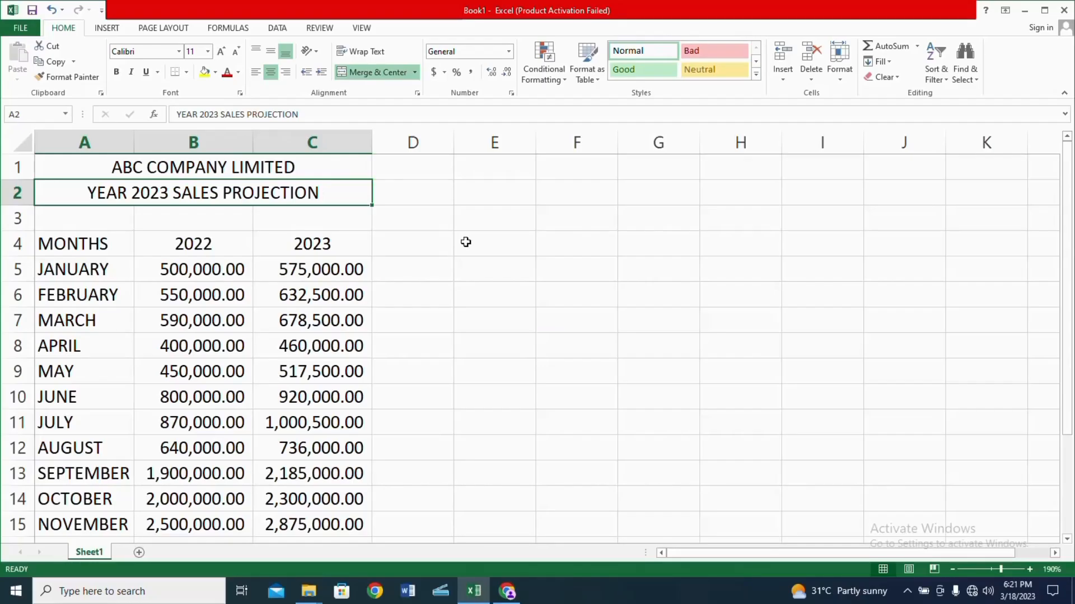
click(194, 226)
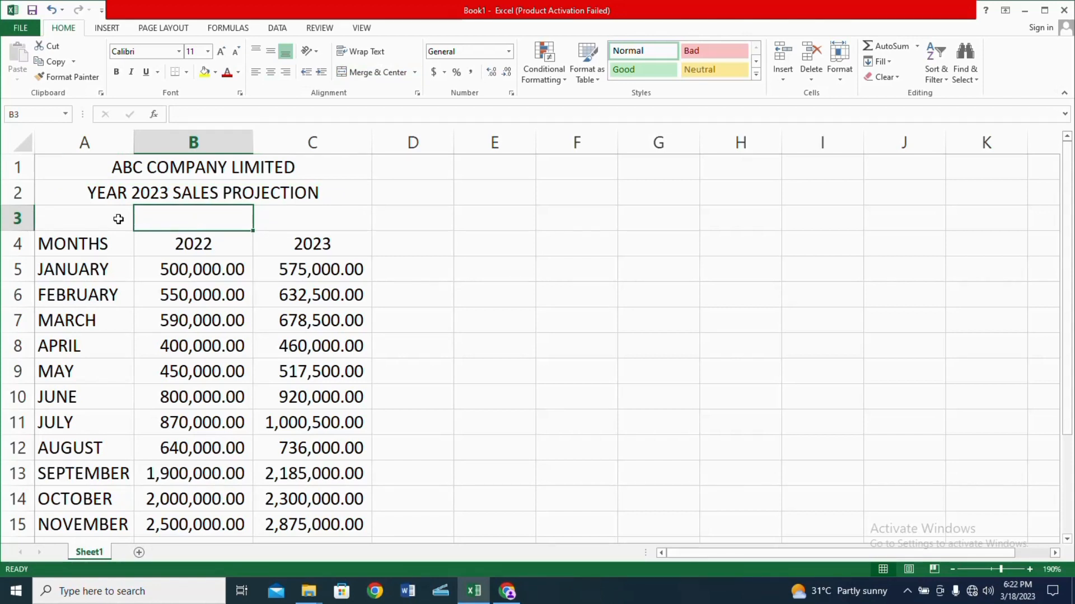
Merge and centre the blank cells A3:C3 above the column headings
click(104, 189)
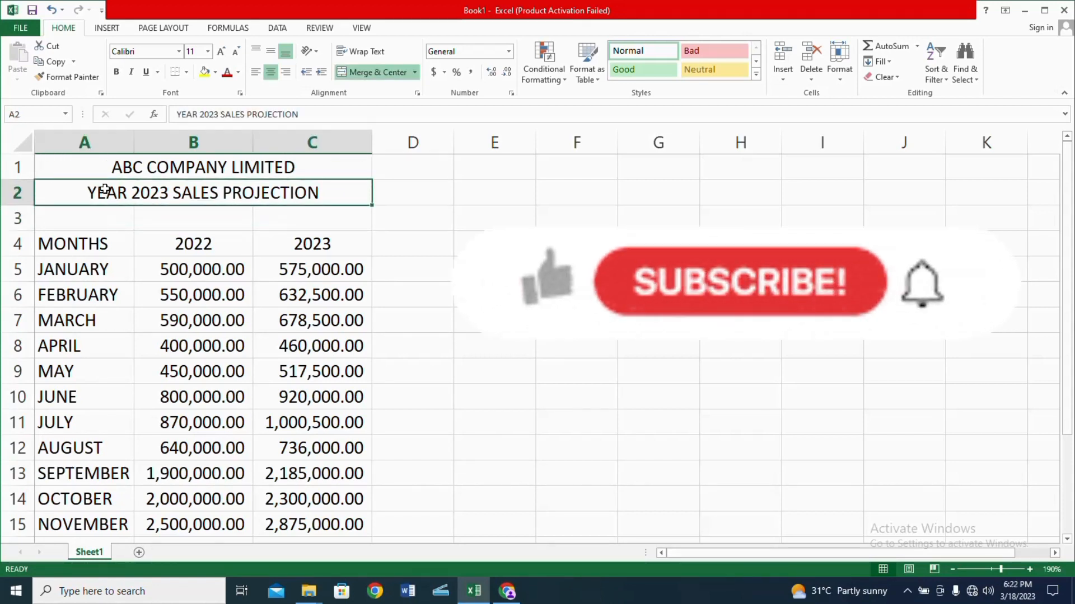
click(107, 218)
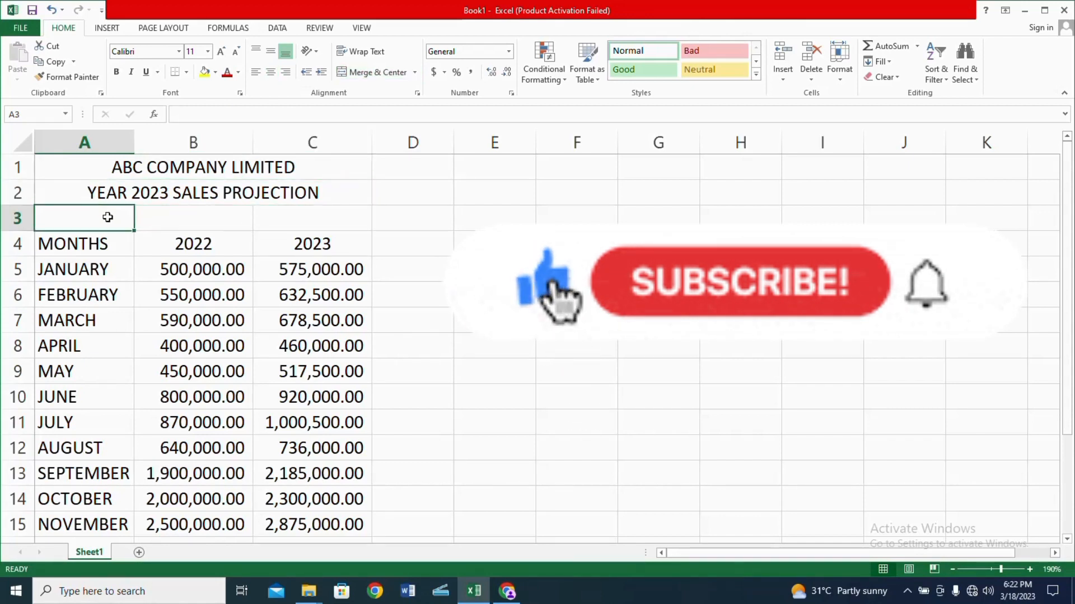
key(shift+Right)
key(shift+Right)
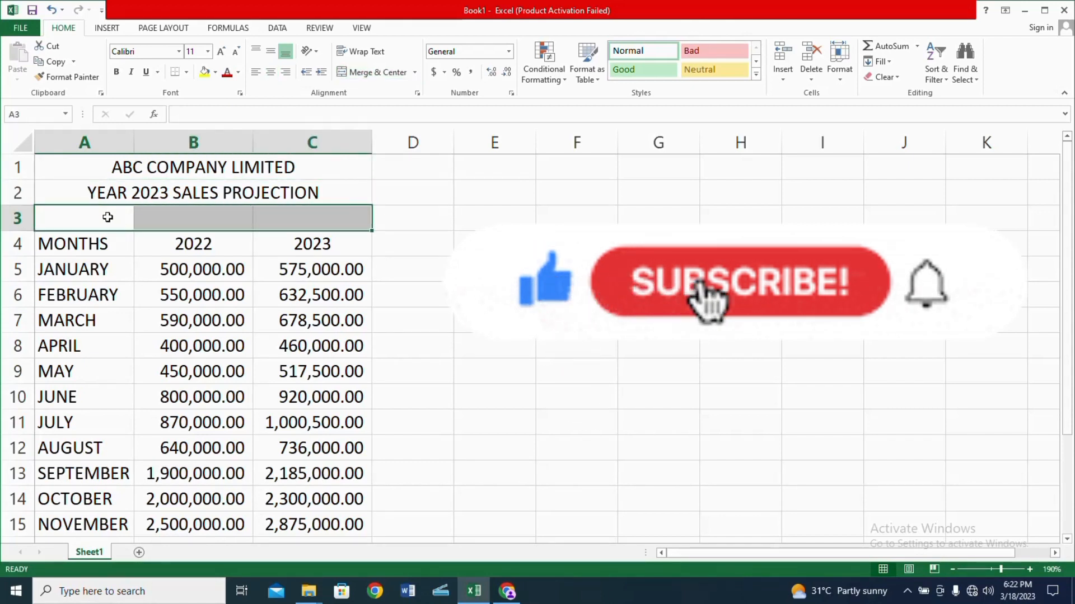
click(371, 72)
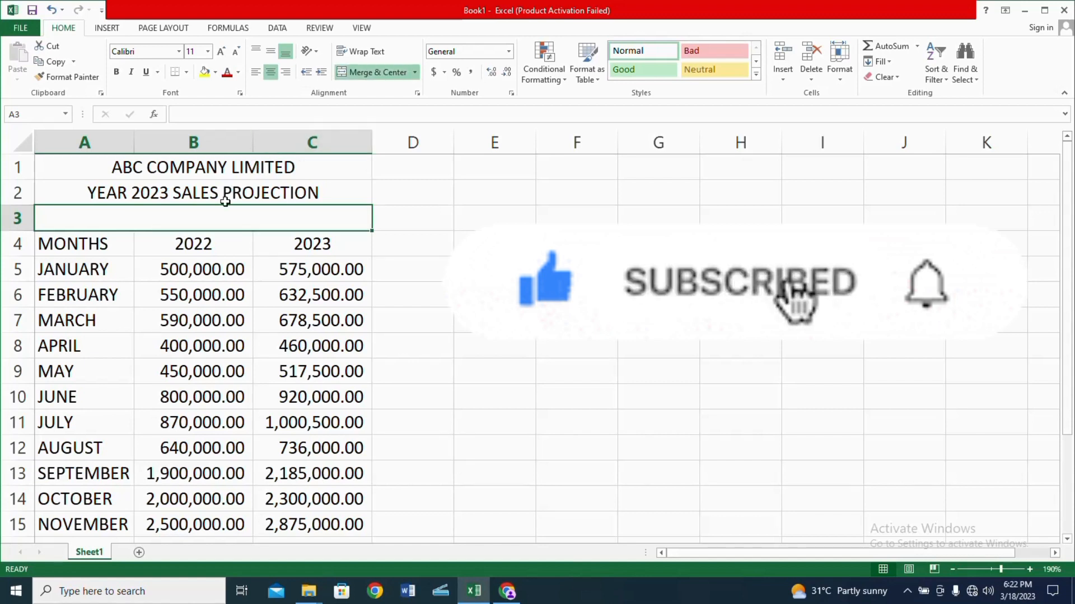
Copy the sales projection subtitle from row 2 into the merged cell in row 3, and clear the original in row 2
click(208, 193)
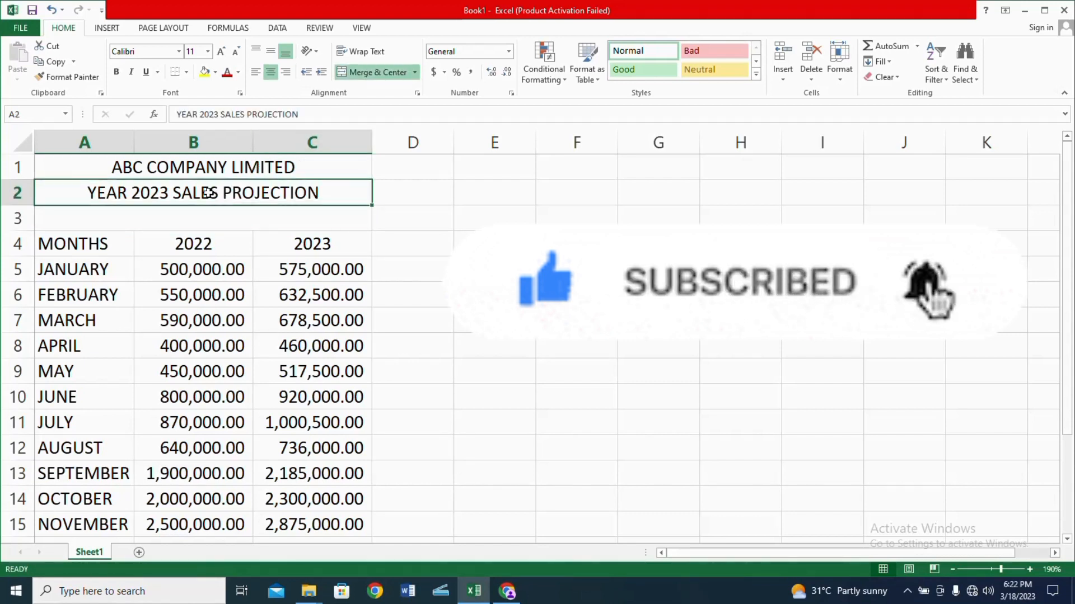
key(ctrl+c)
click(131, 222)
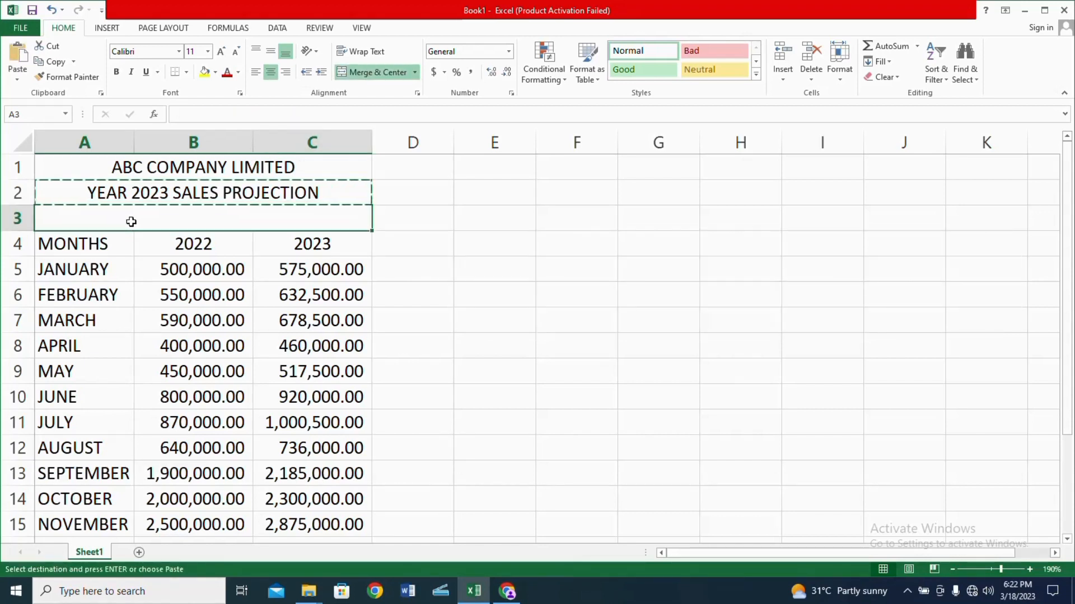
key(ctrl+v)
key(Escape)
click(143, 202)
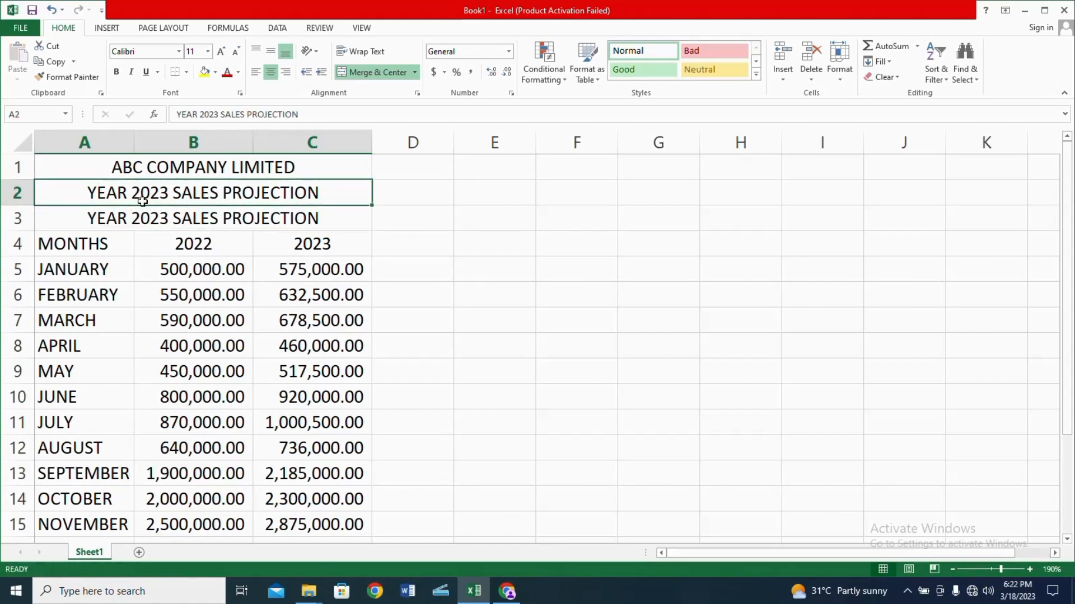
key(Delete)
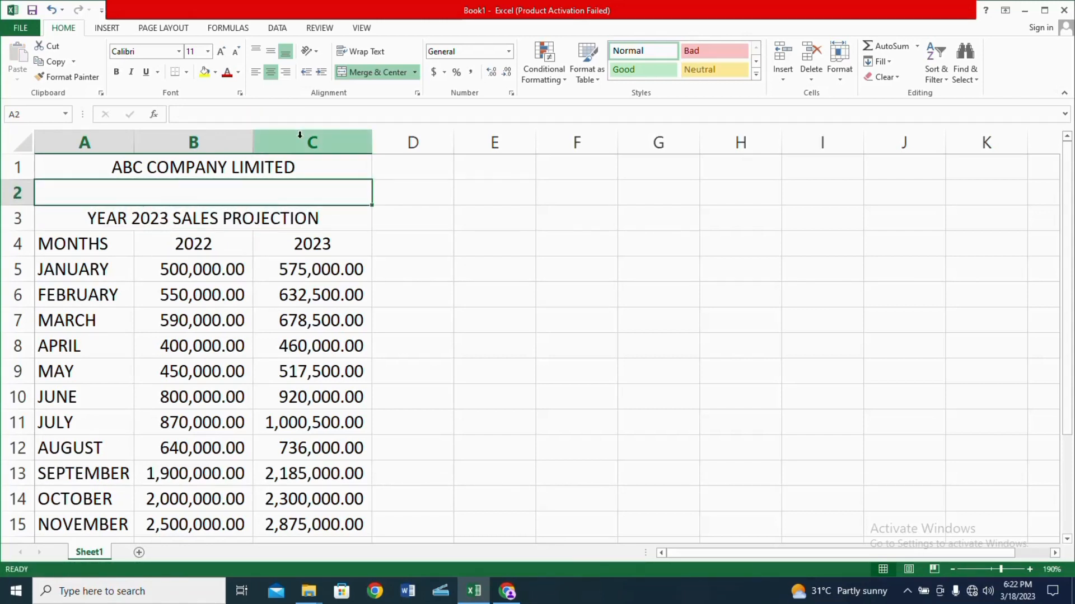
click(407, 208)
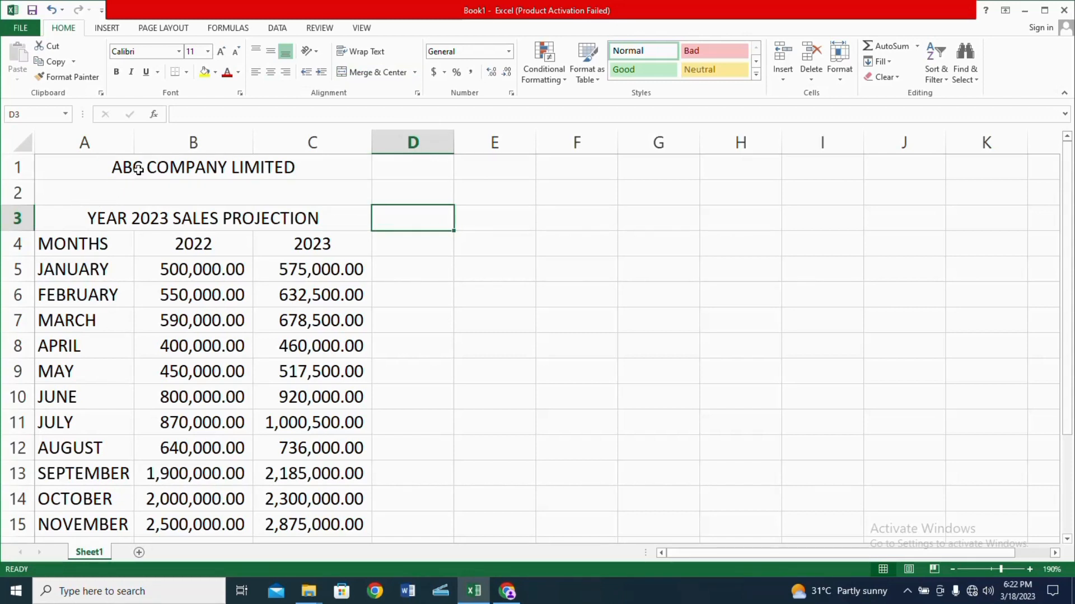
Make the sales projection subtitle in row 3 and the company title in row 1 bold
click(135, 218)
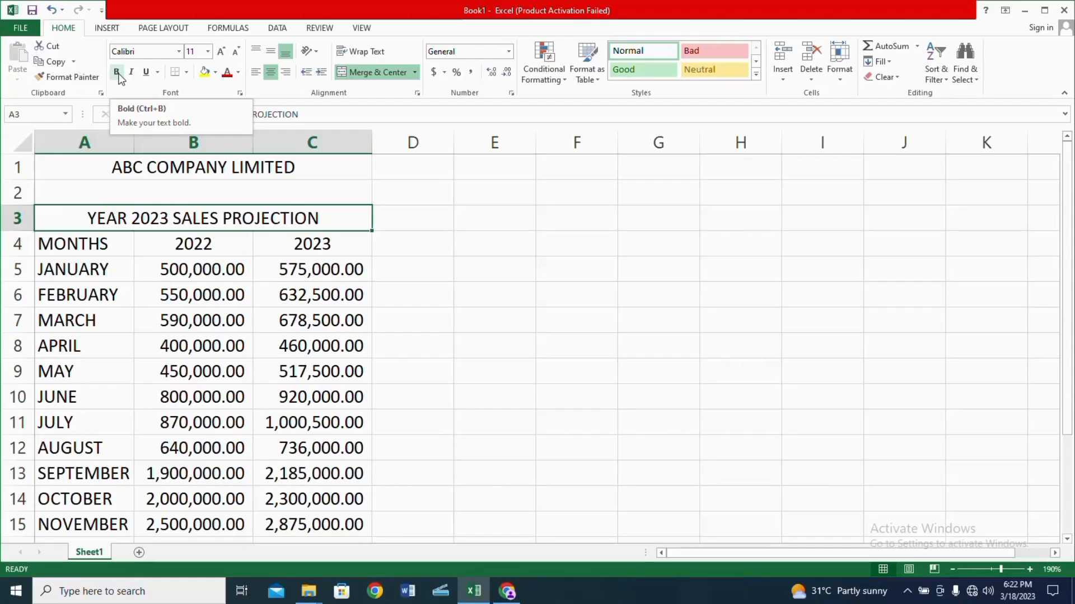
click(200, 138)
click(237, 323)
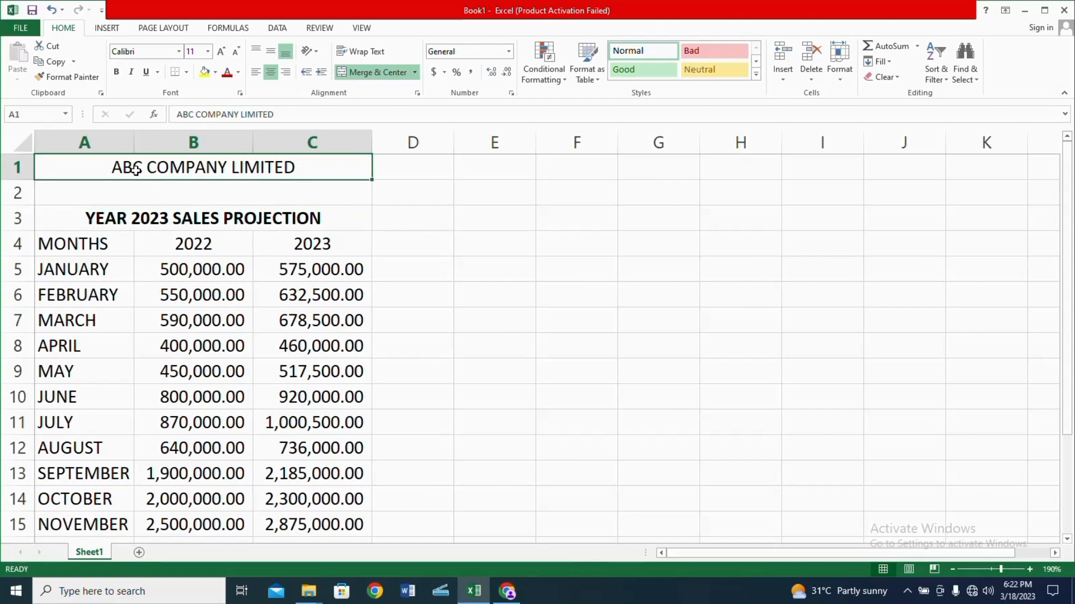
key(ctrl+b)
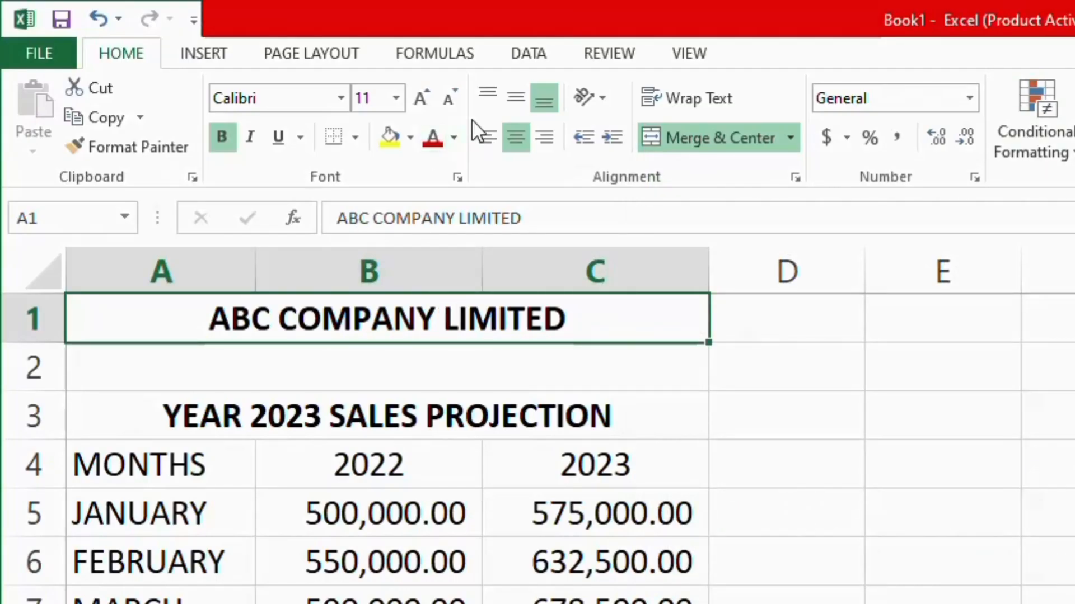
Fill the merged company title cell in row 1 with a light blue theme colour
click(410, 137)
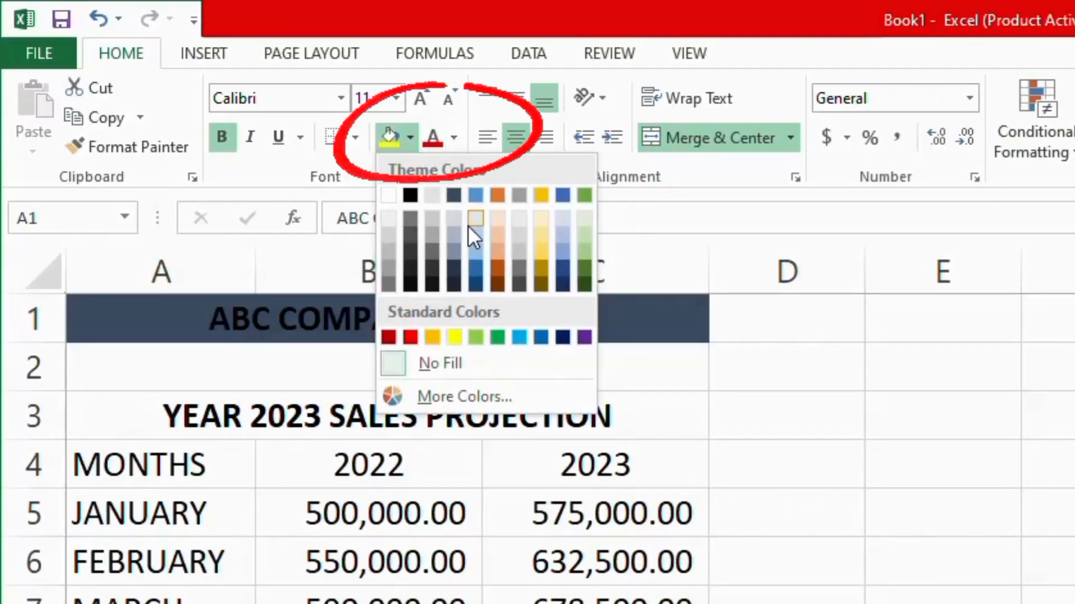
click(471, 244)
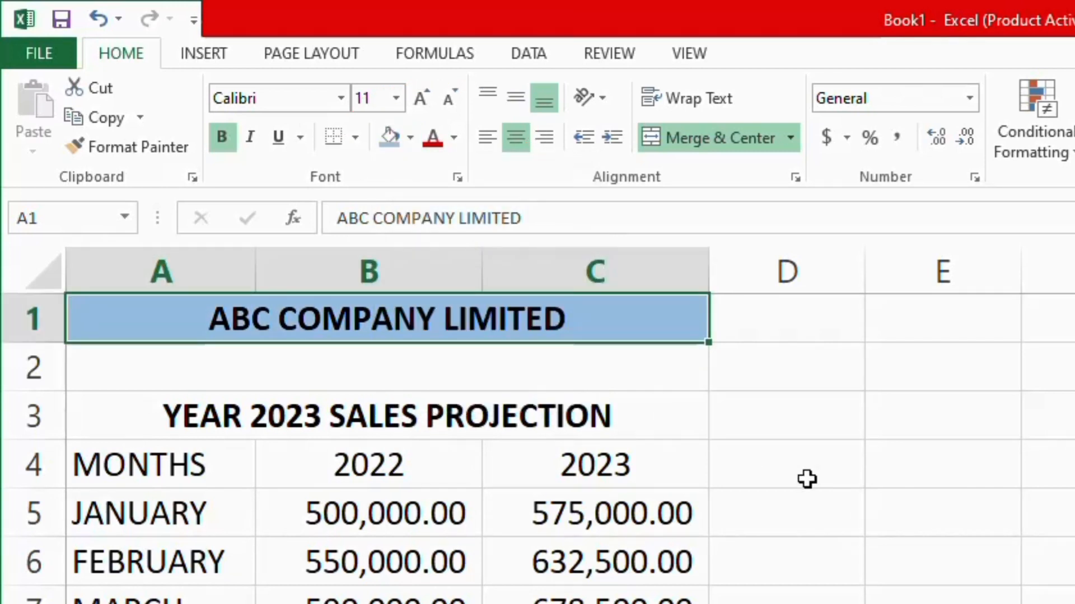
click(808, 374)
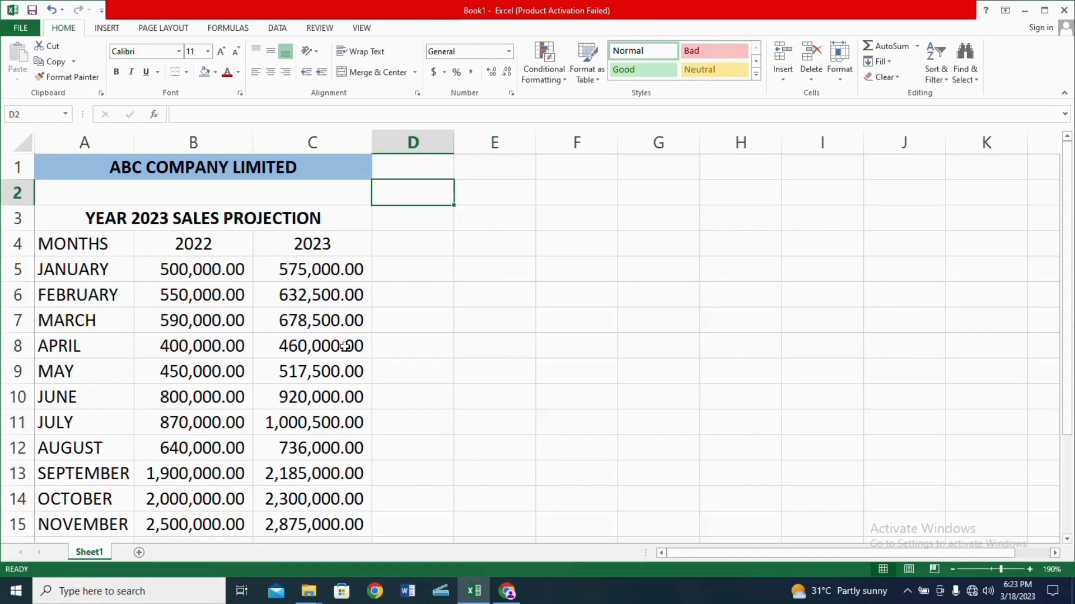
Overwrite the DECEMBER label in A16 with R, and undo the replacement
drag(1069, 292, 1070, 358)
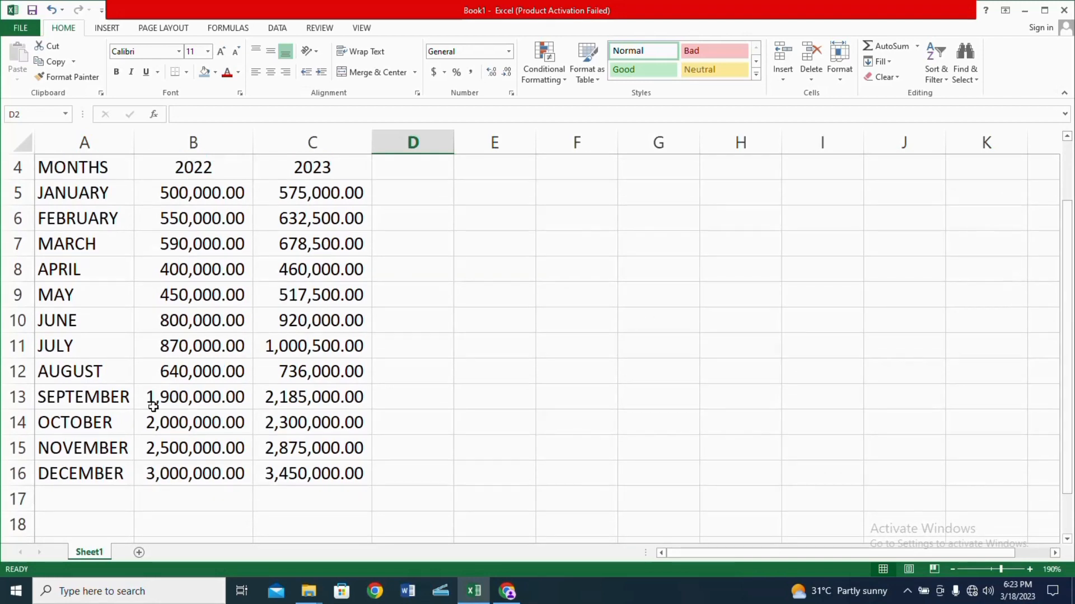
click(95, 473)
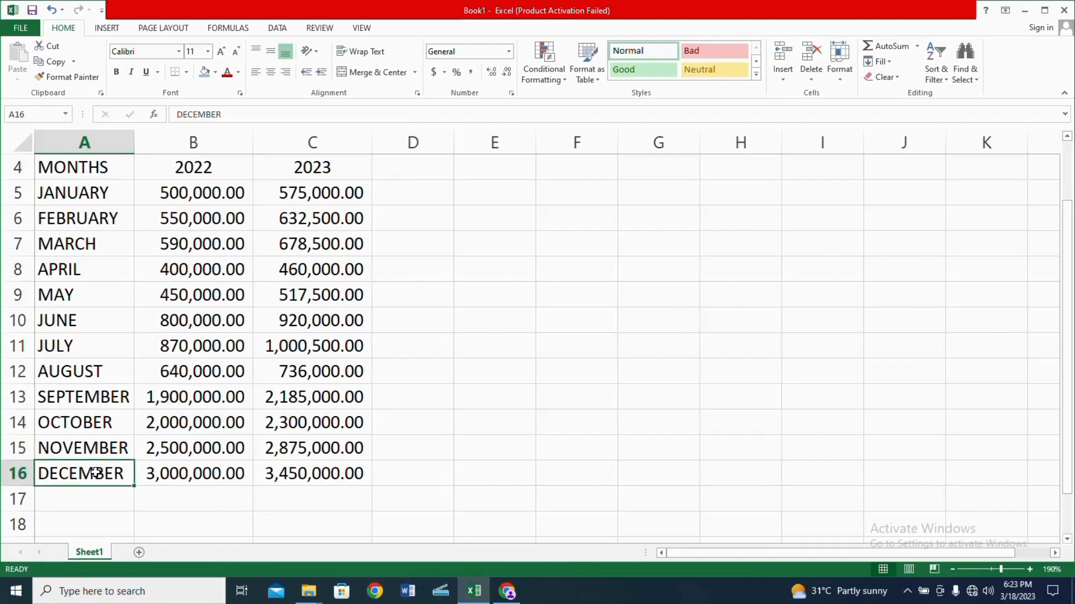
text(R)
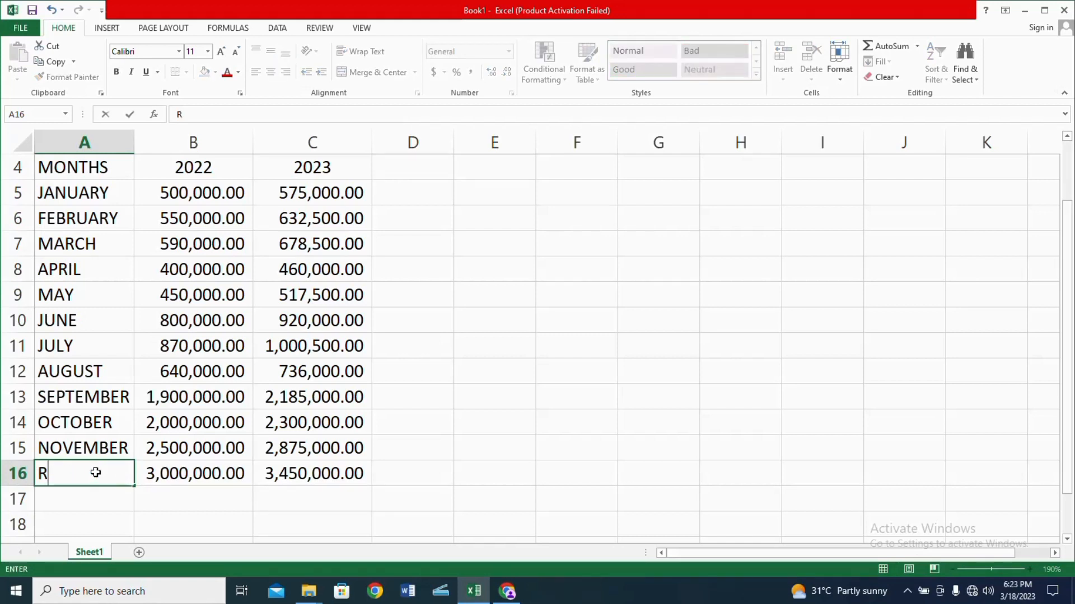
key(BackSpace)
key(ctrl+z)
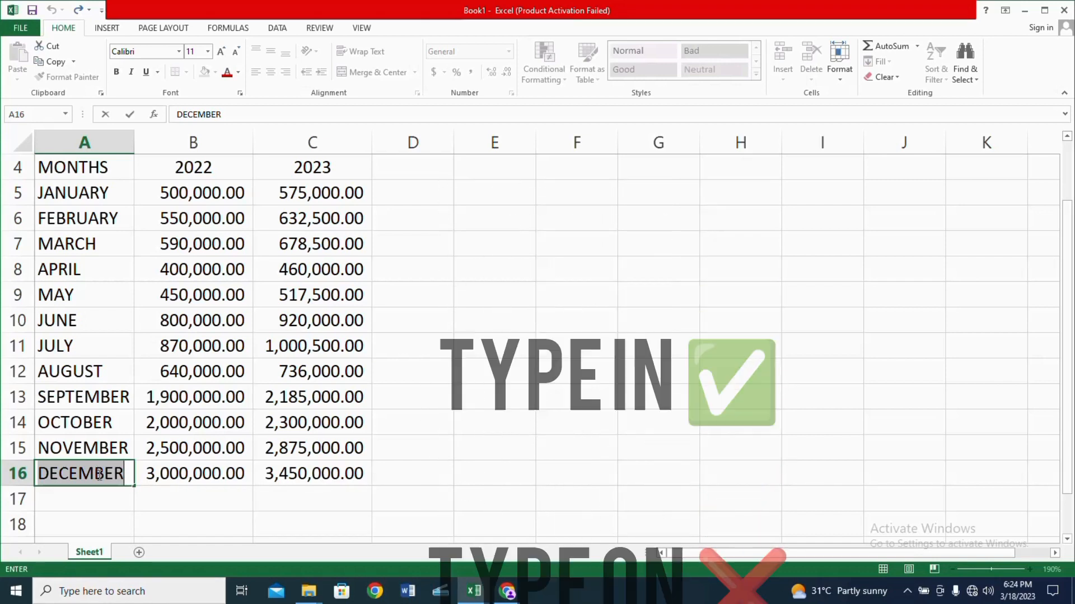
click(121, 504)
click(116, 474)
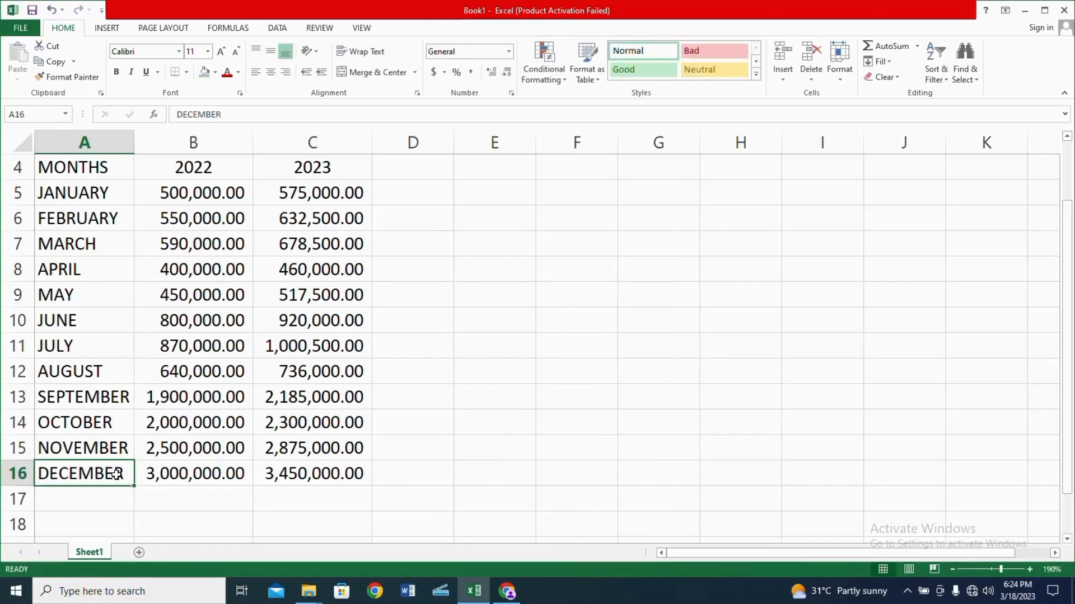
Edit the DECEMBER label inside cell A16 by deleting its last three letters and re-entering BER
double_click(123, 473)
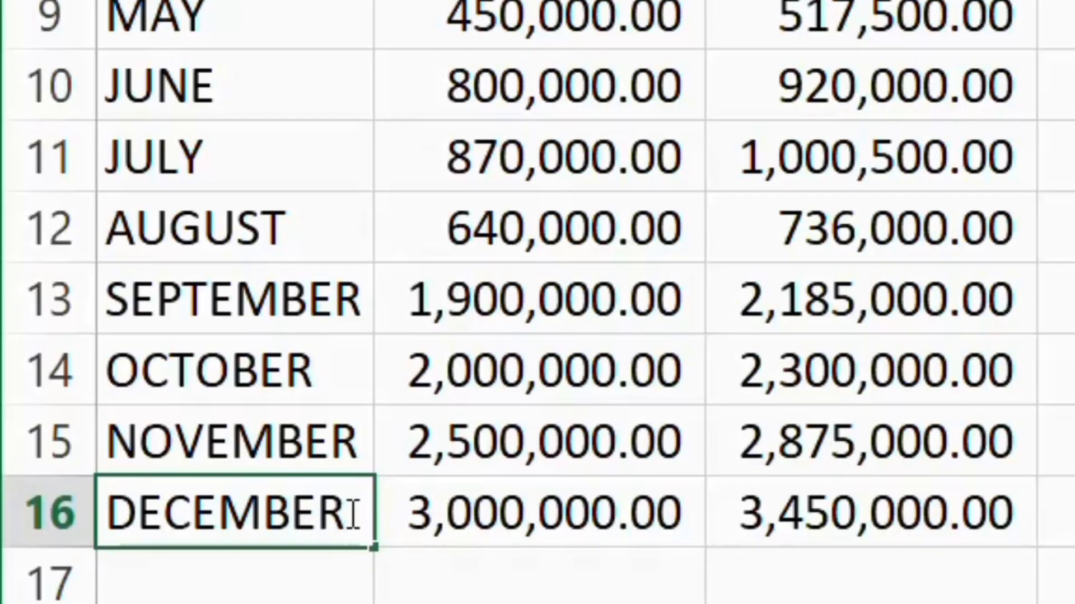
key(BackSpace)
key(BackSpace)
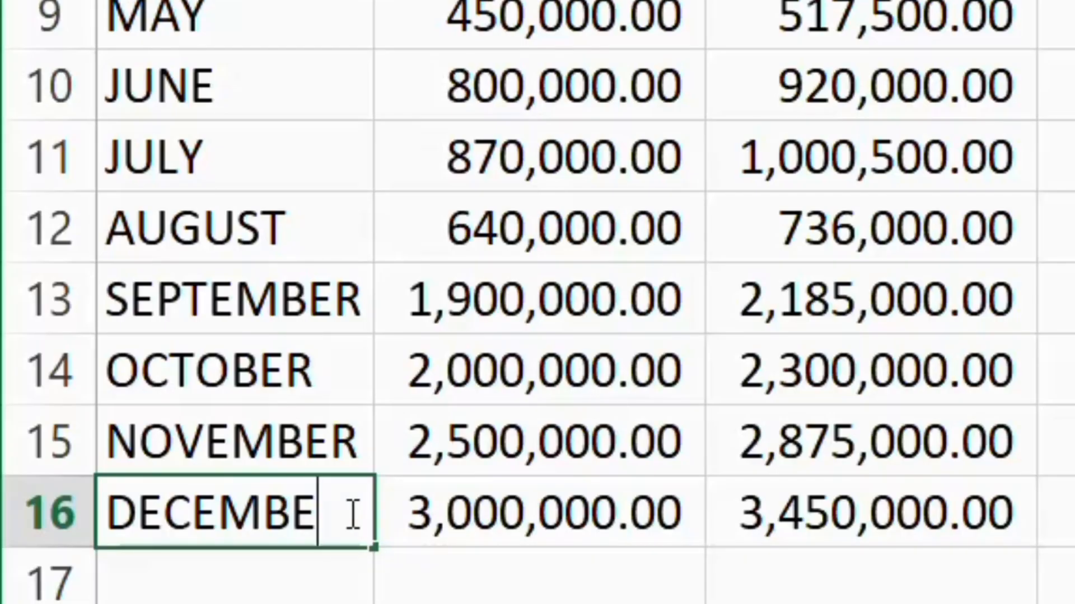
key(BackSpace)
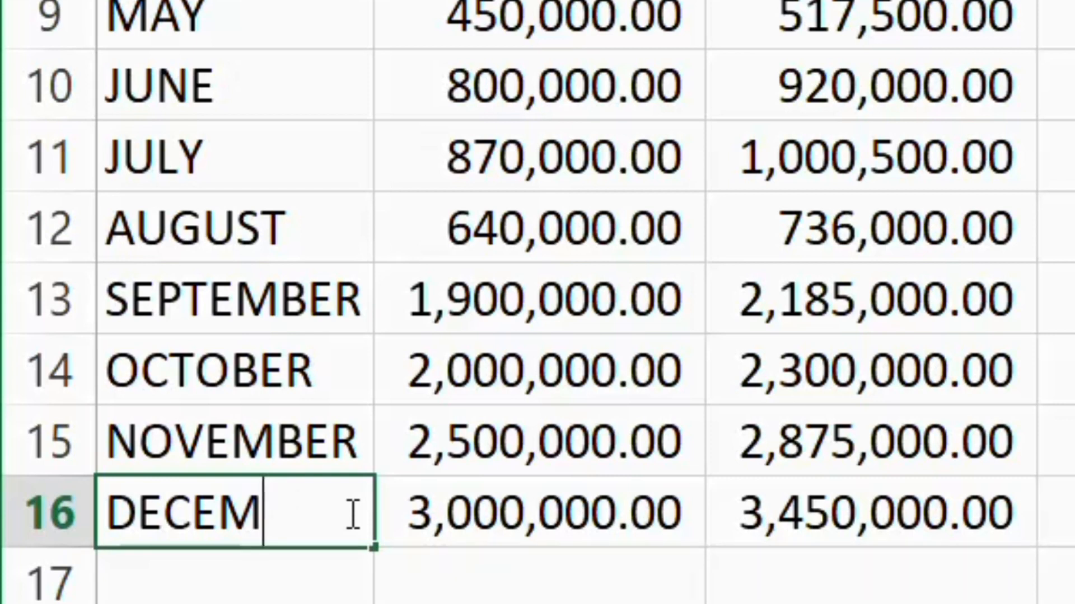
text(BER)
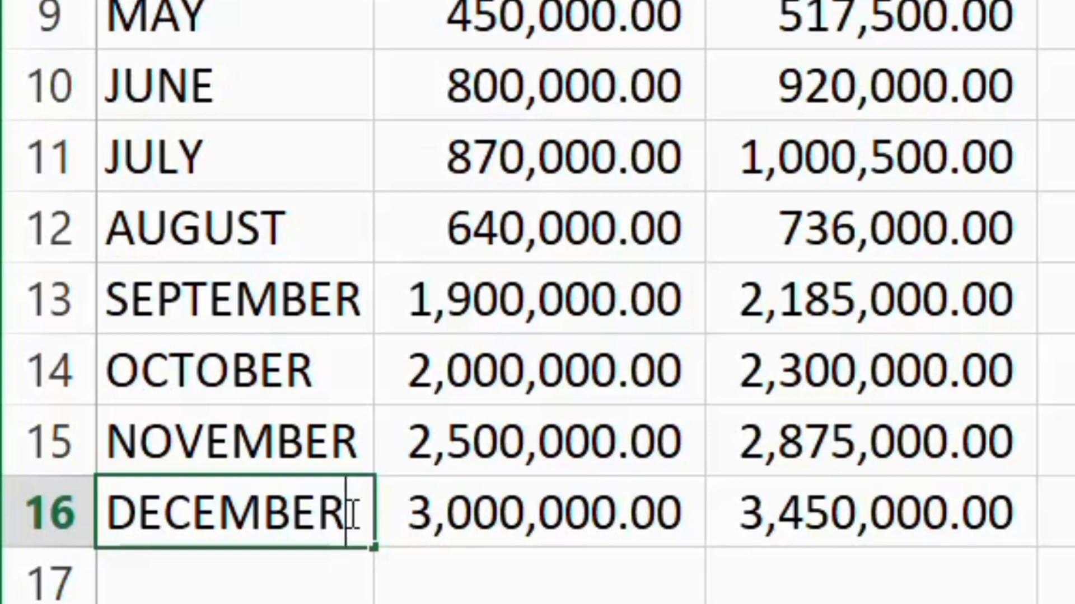
click(323, 577)
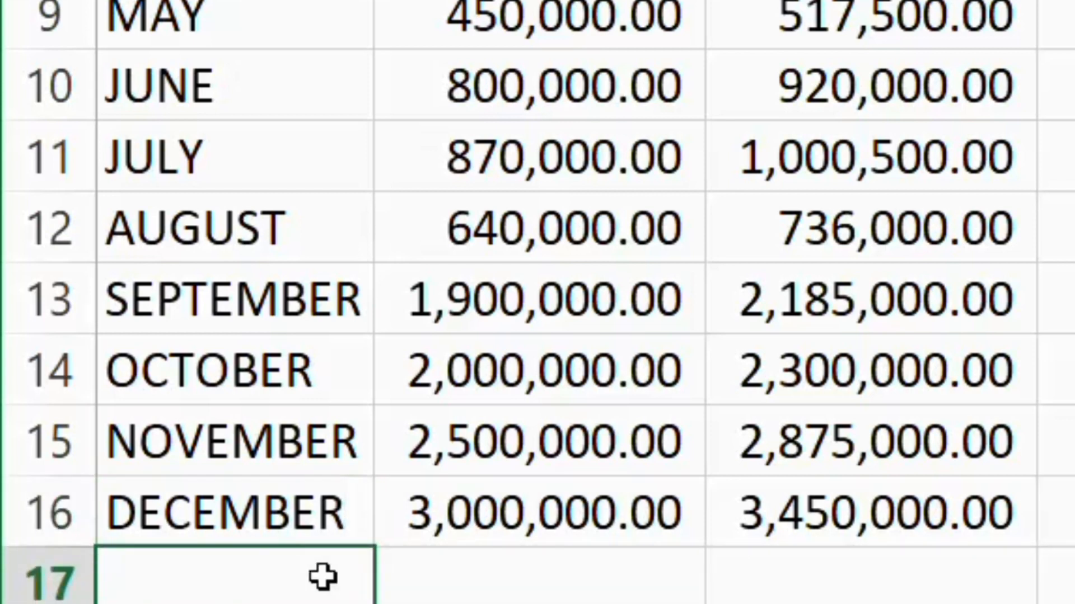
click(301, 487)
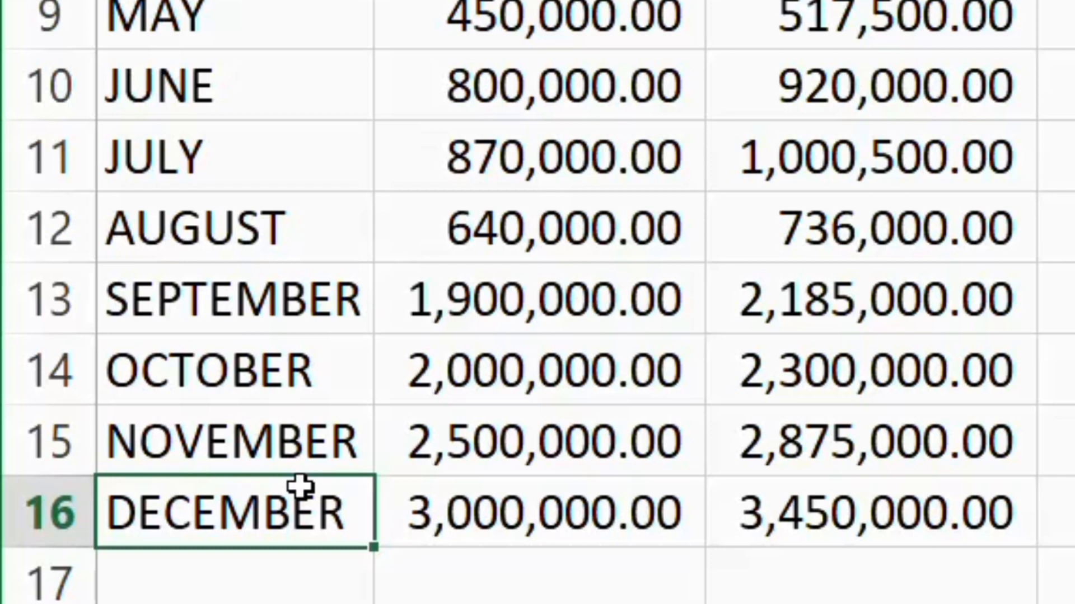
Edit within the DECEMBER label in A16, moving the insertion point through the word, and delete and re-enter the letter E
double_click(223, 503)
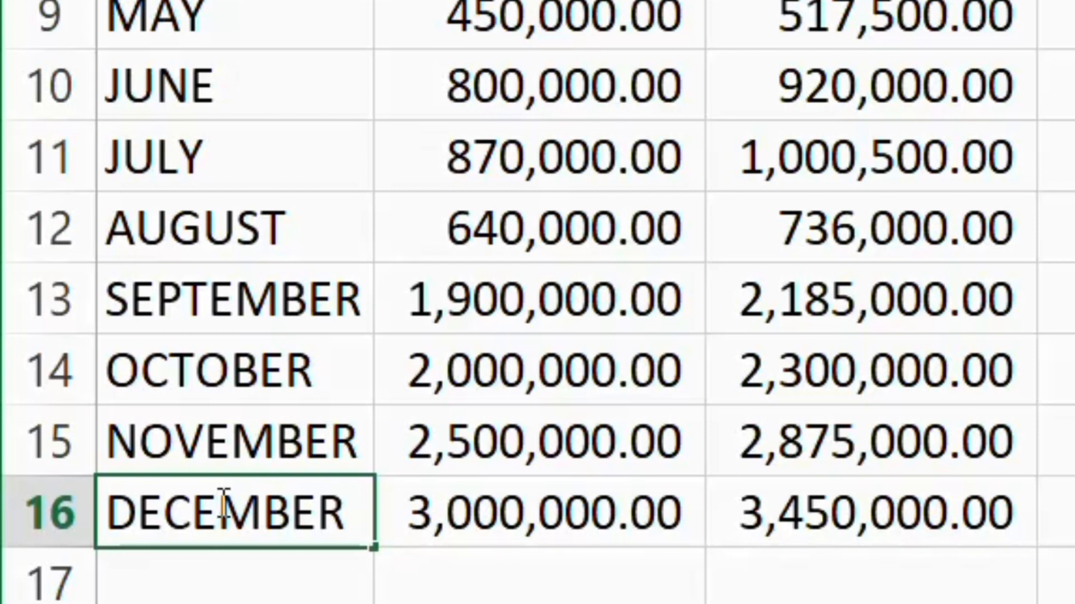
key(Left)
key(Left)
key(Left)
key(Left)
key(Right)
key(Right)
key(Right)
key(Right)
key(BackSpace)
text(E)
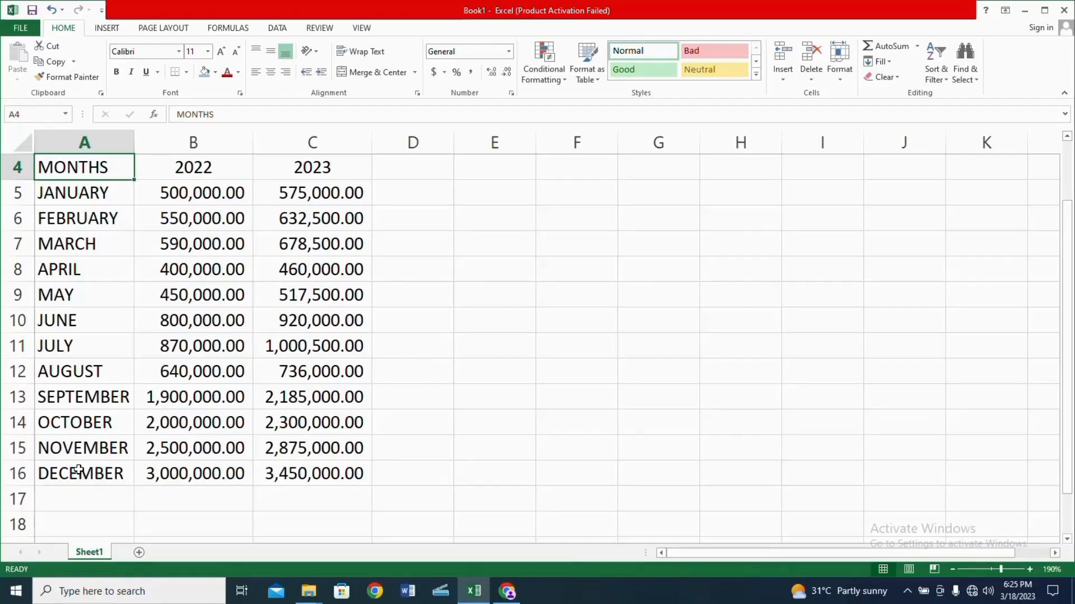
Move the active cell down column A from MONTHS to APRIL in A8 and back up to A4
key(Down)
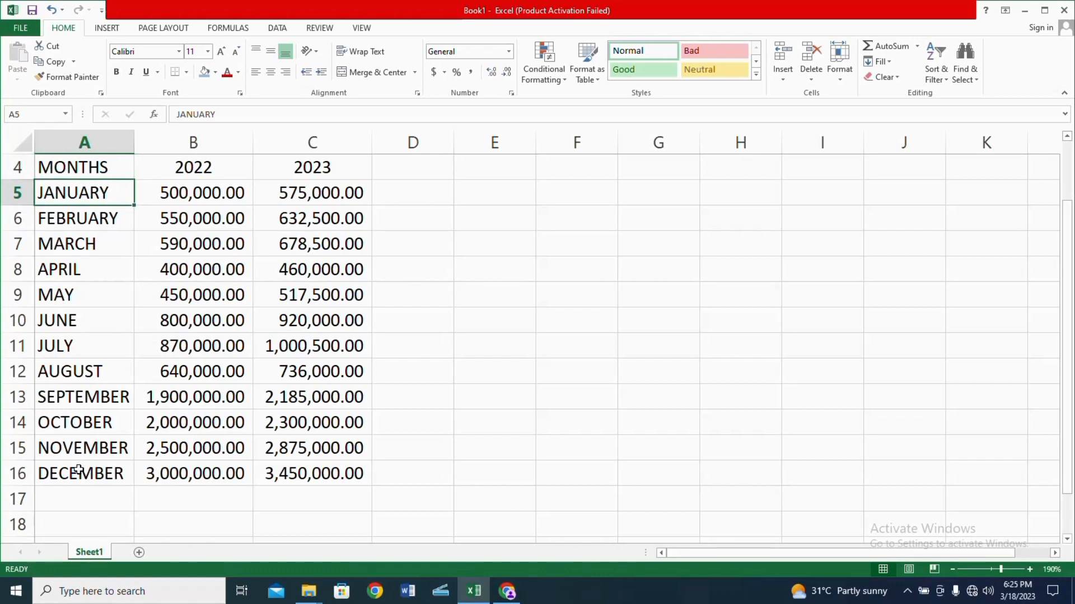
key(Down)
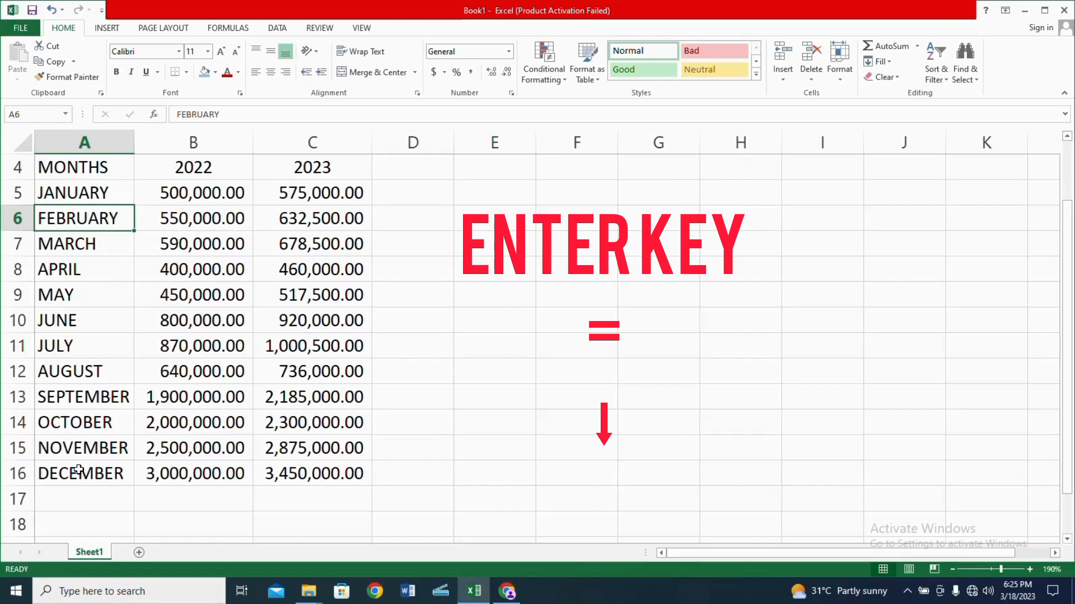
key(Return)
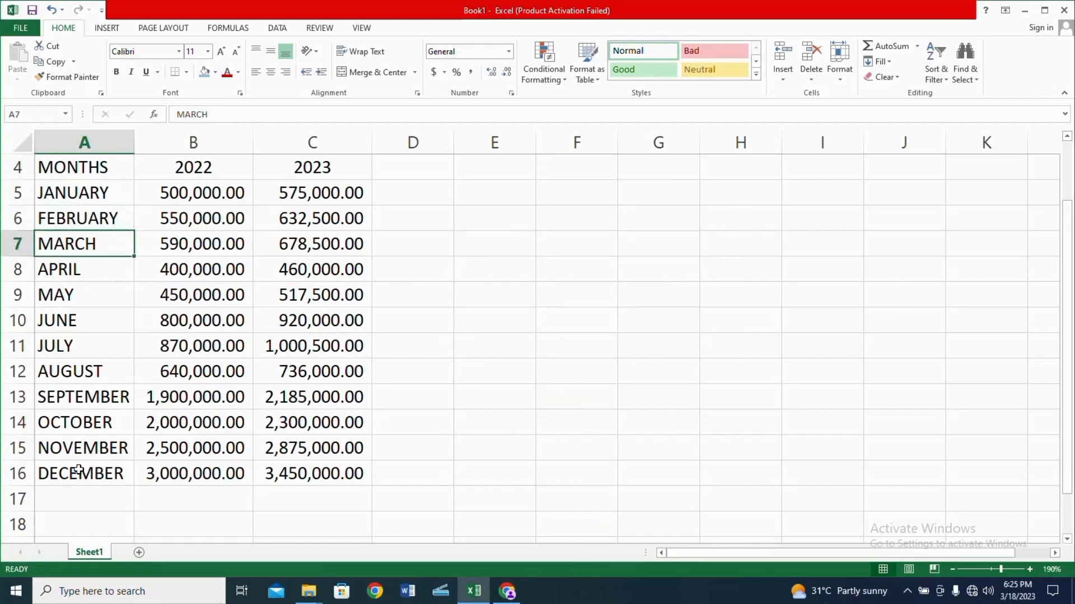
key(Return)
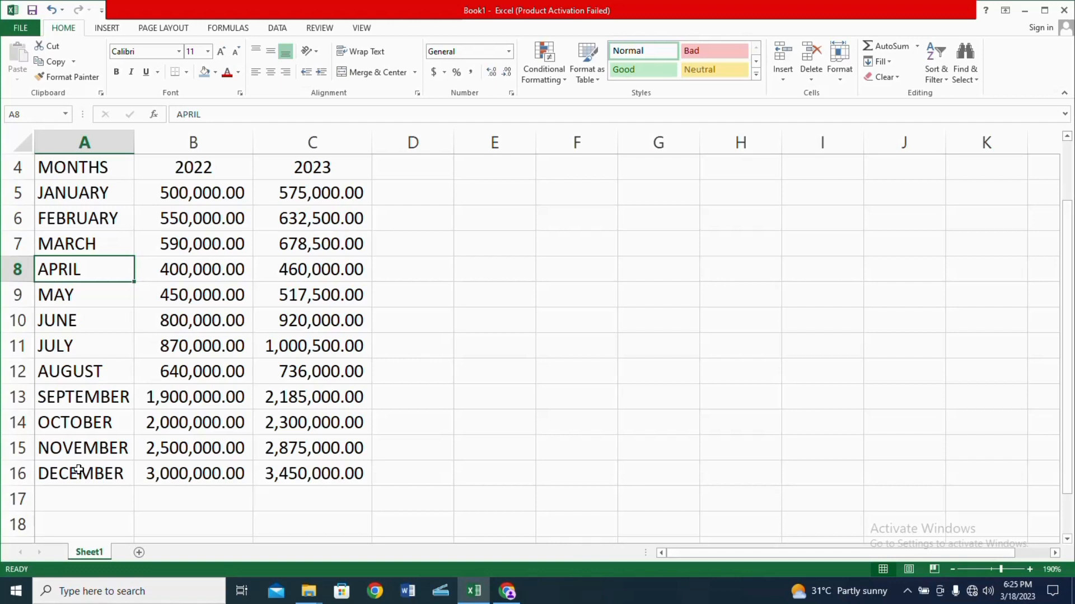
key(shift+Return)
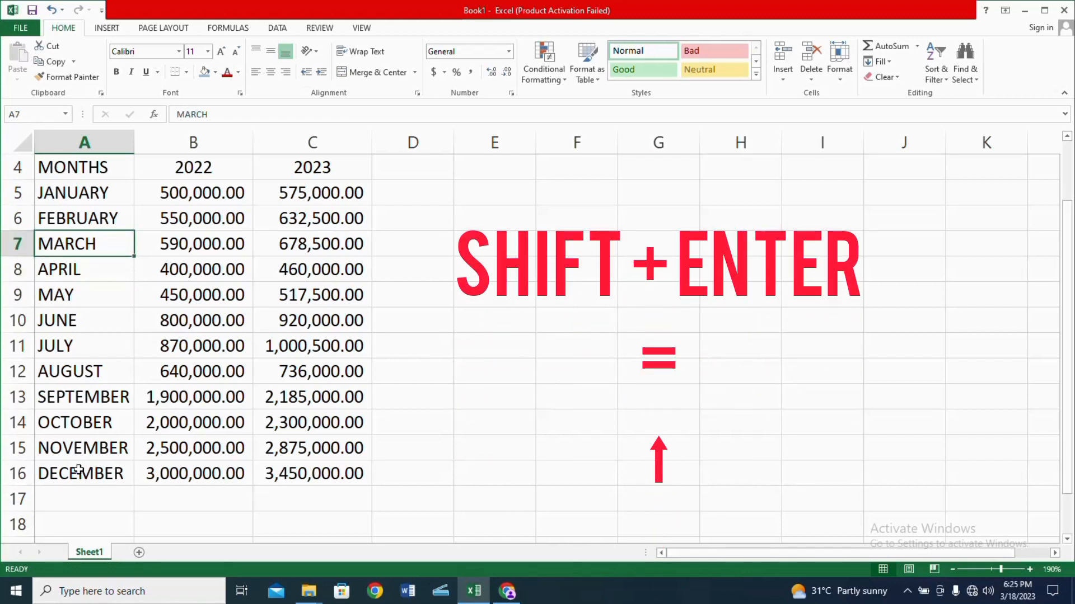
key(shift+Return)
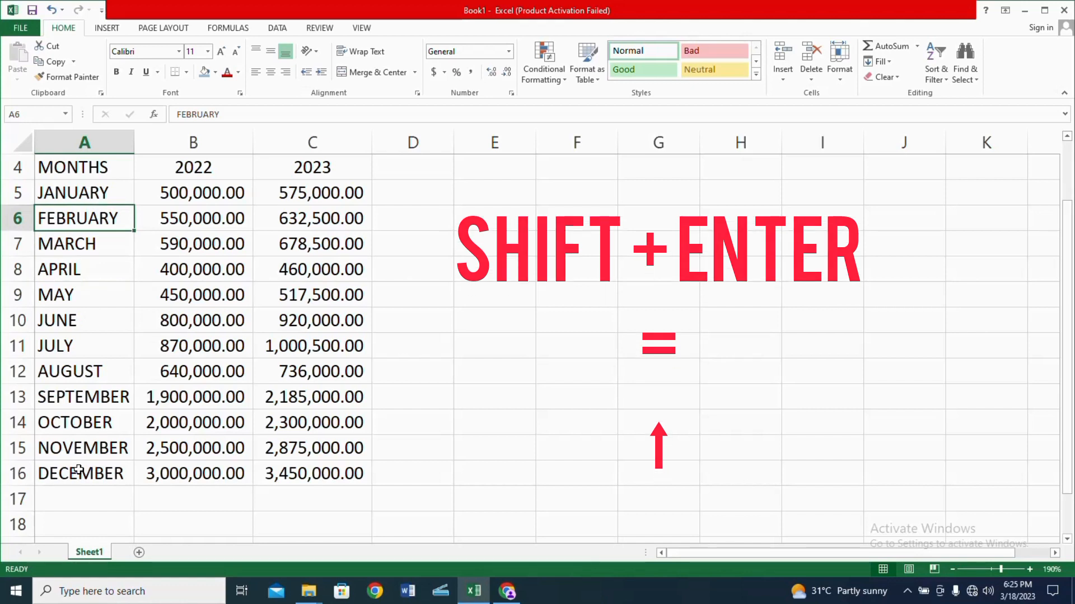
key(shift+Return)
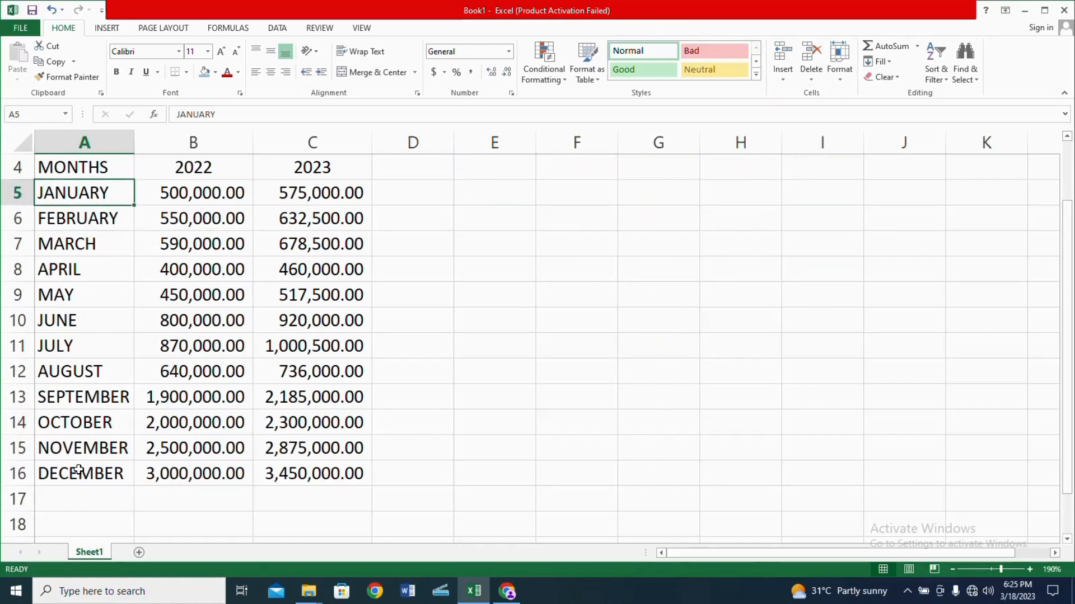
key(shift+Return)
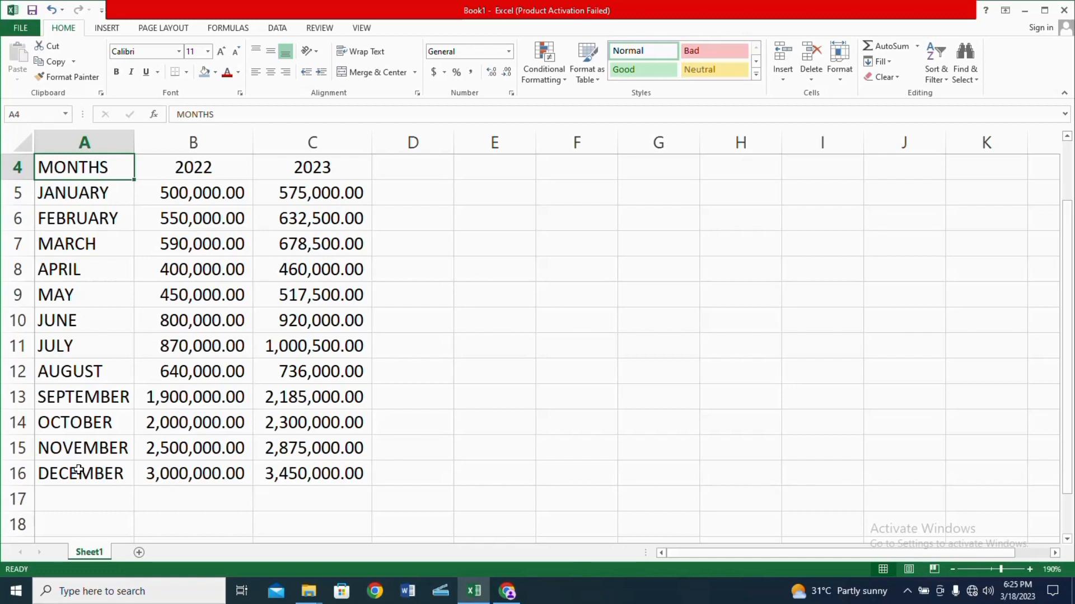
Move the active cell across row 4 from A4 to E4 and back to A4
key(Tab)
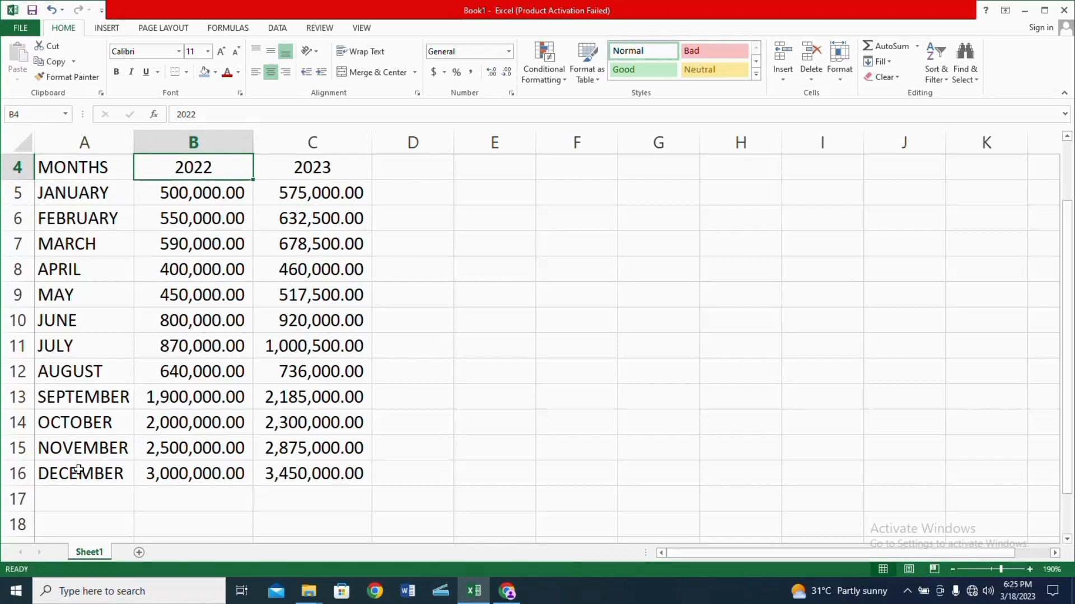
key(Tab)
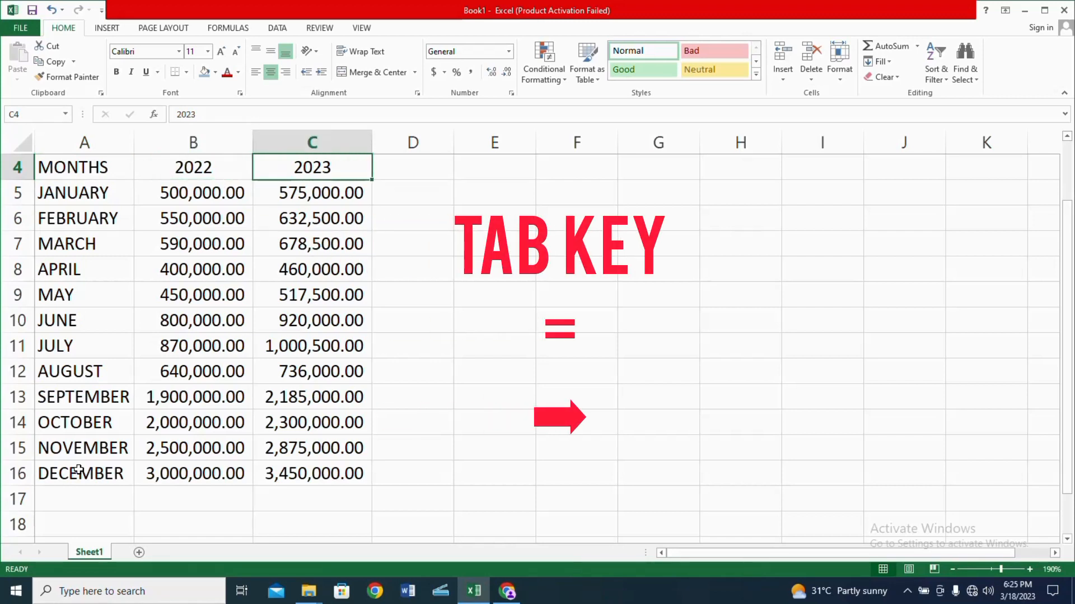
key(Tab)
key(Tab)
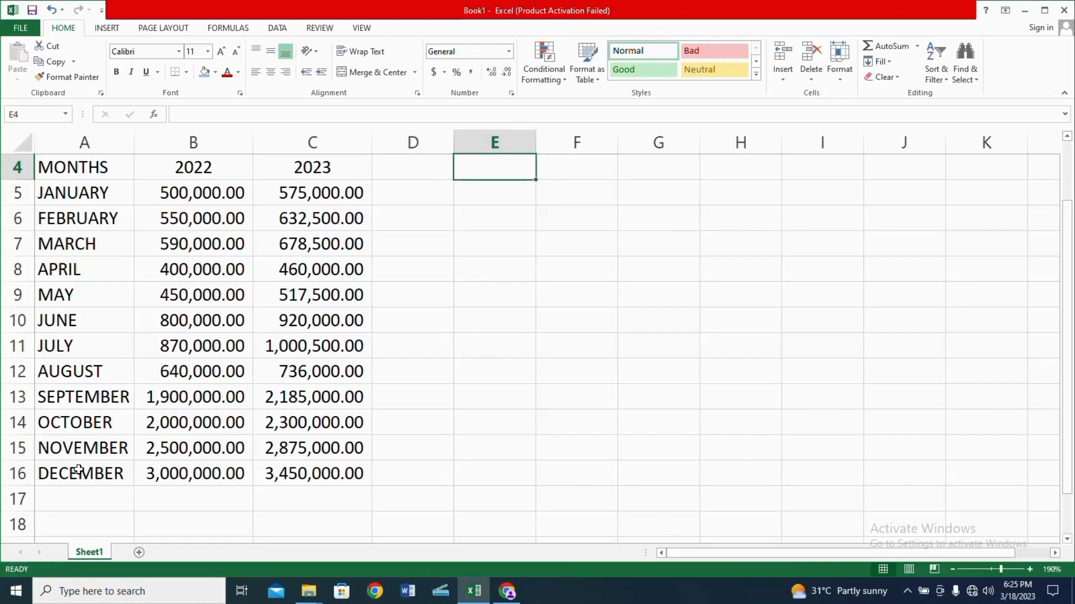
key(shift+Tab)
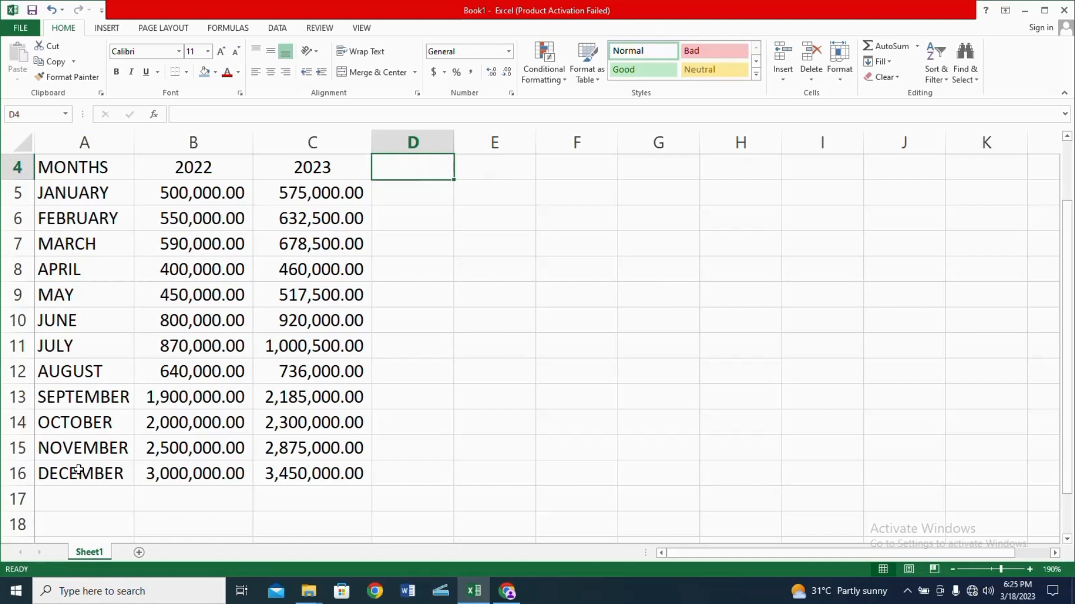
key(shift+Tab)
key(shift+Tab)
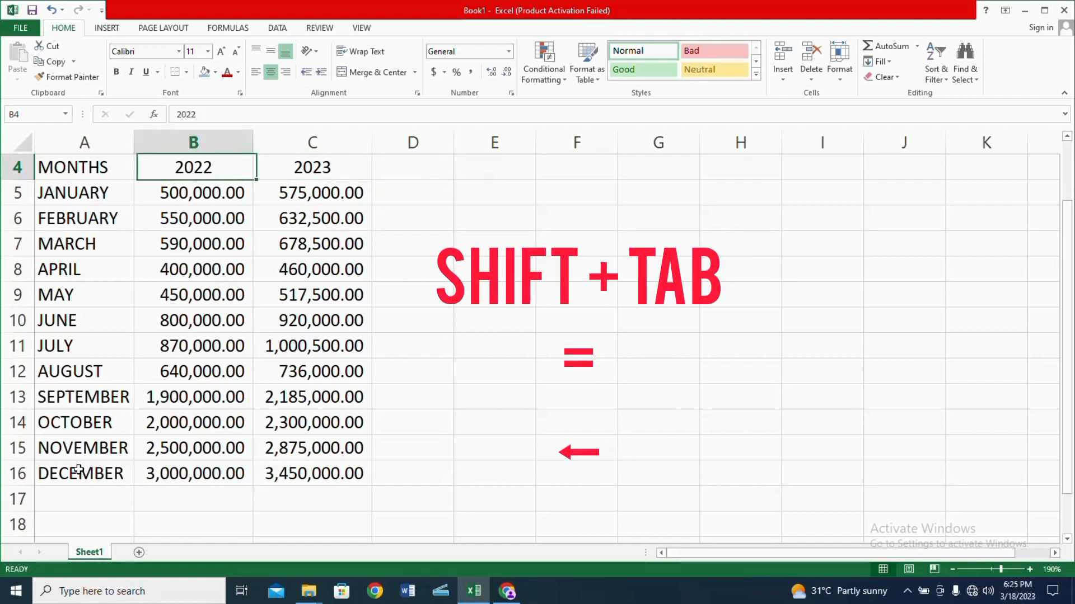
key(shift+Tab)
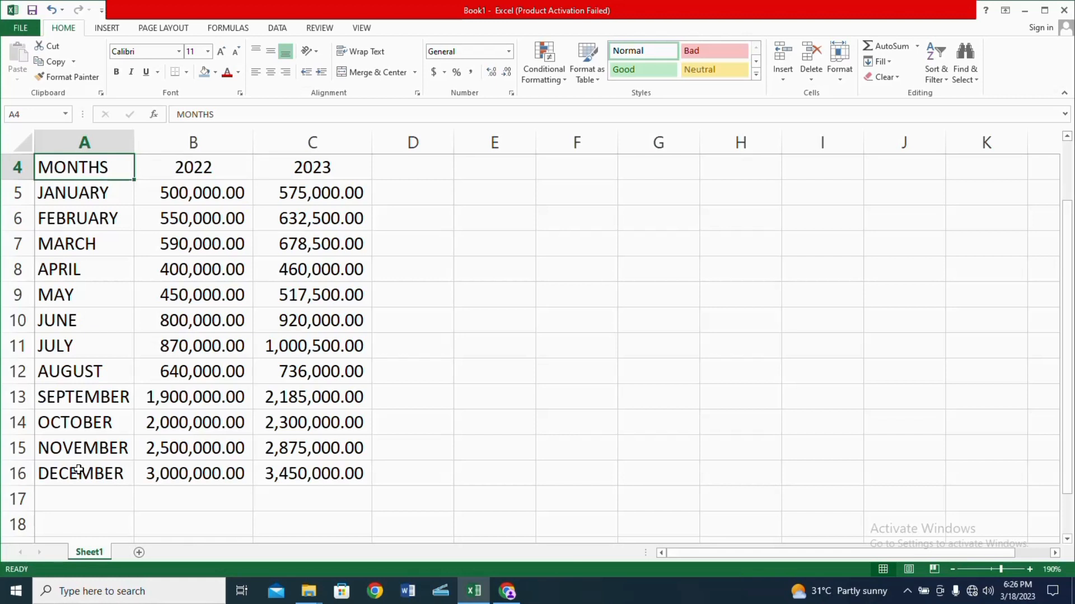
Move the active cell up column A from MONTHS in A4 to the company title in A1
key(Up)
key(Up)
key(Up)
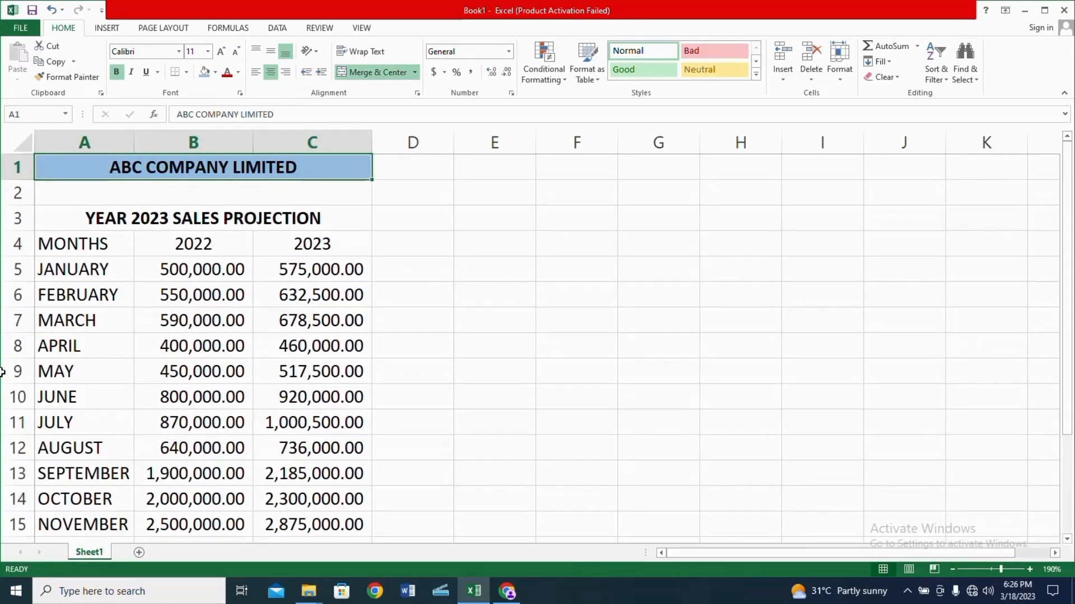
Rename the Sheet1 worksheet as SALES POJECTION
double_click(101, 556)
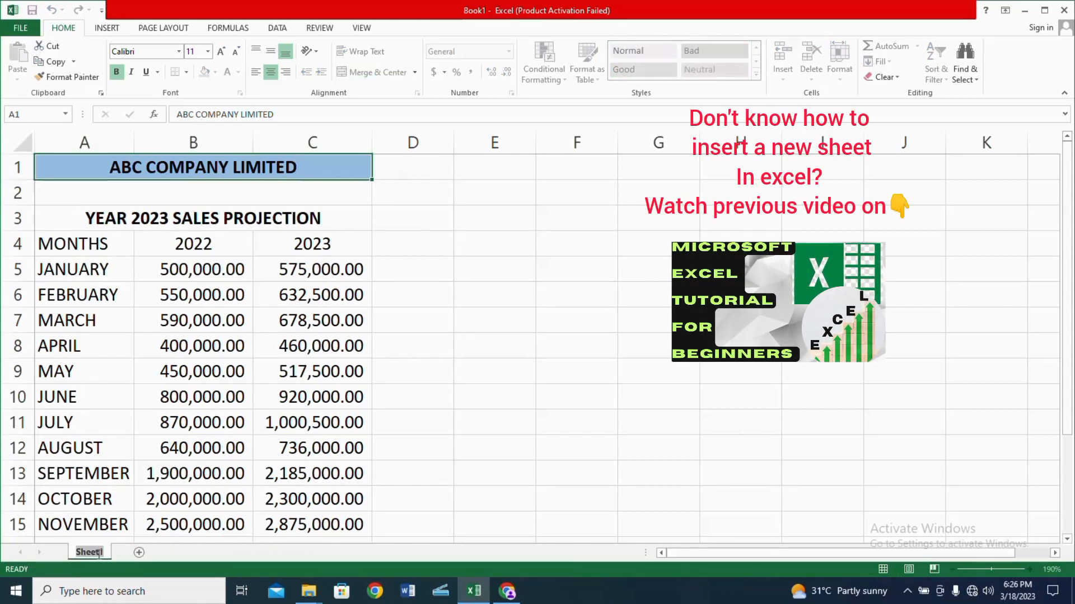
text(S)
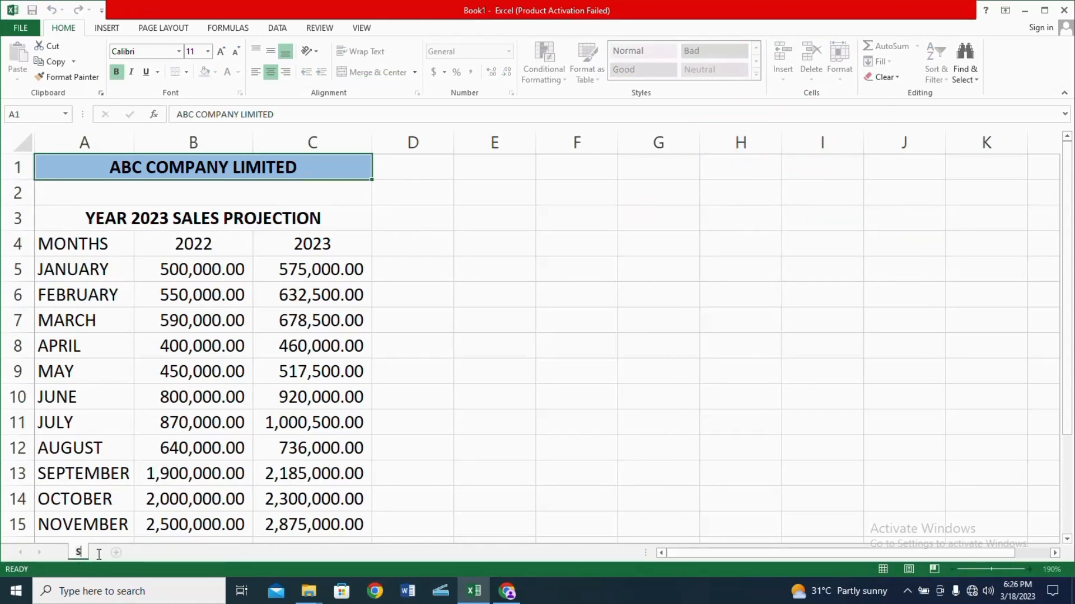
text(AL)
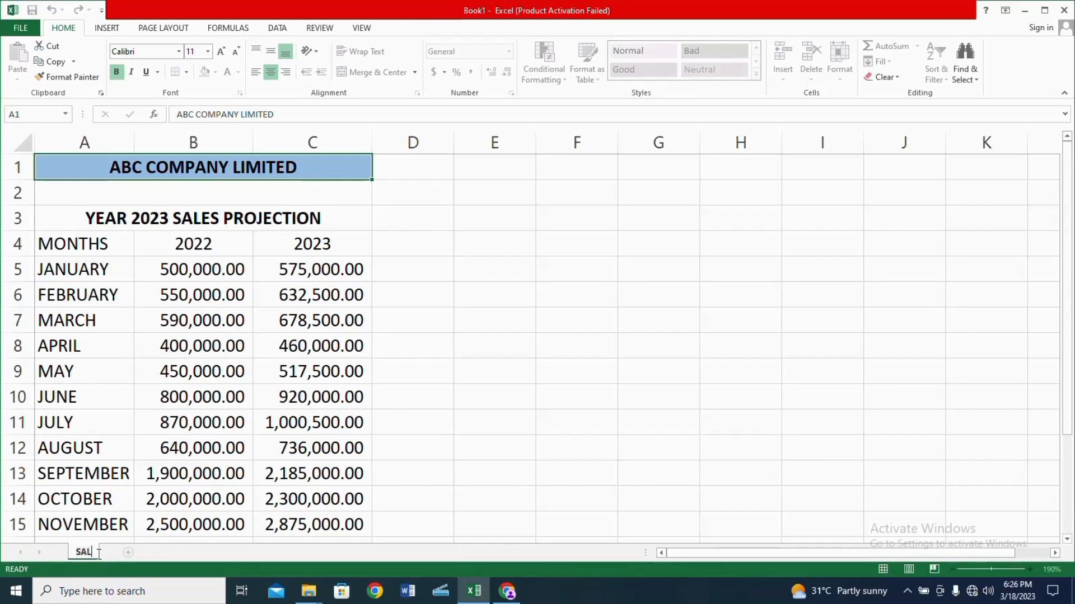
text(ES POJECTION)
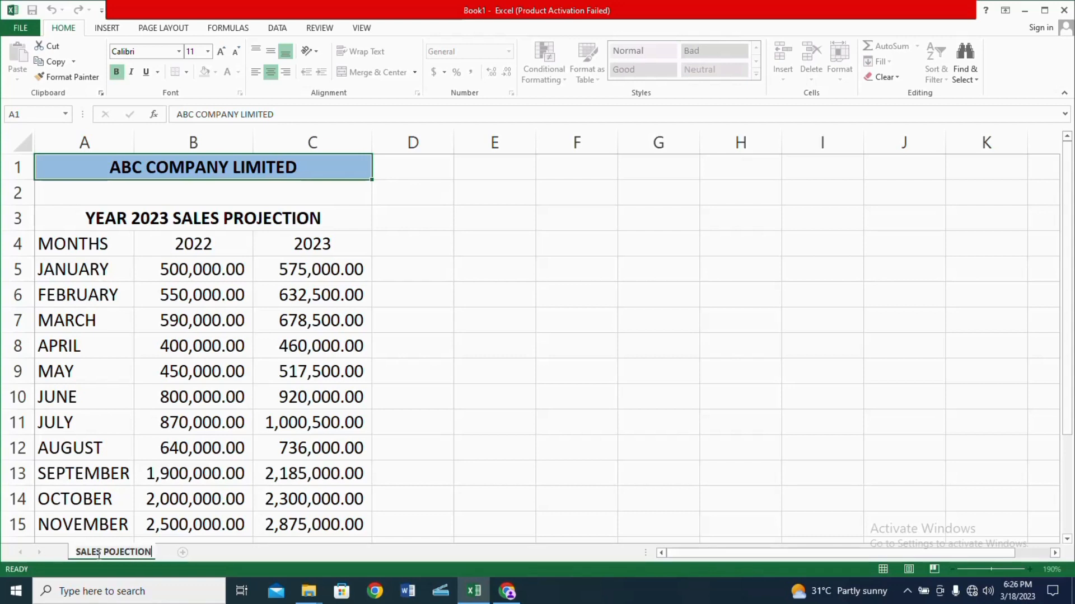
key(Return)
click(425, 421)
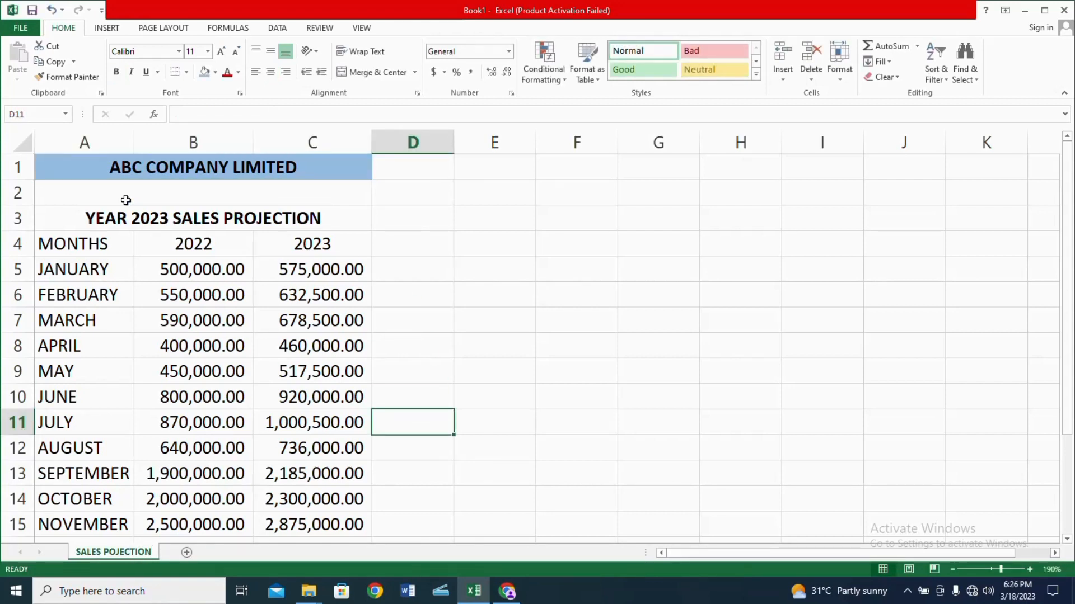
Make the MONTHS, 2022 and 2023 column headings in A4:C4 bold
click(119, 217)
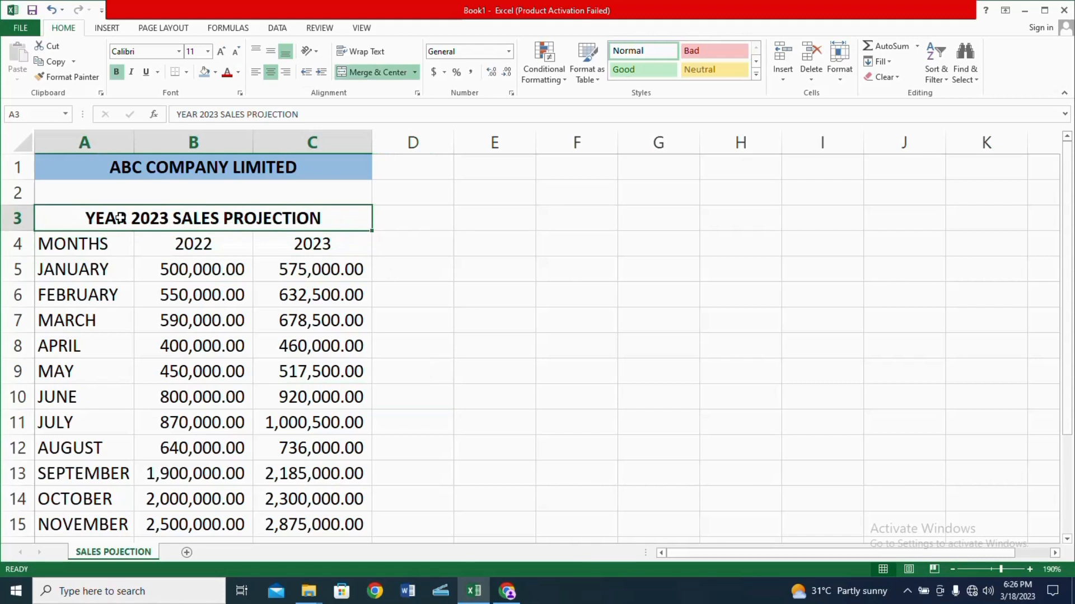
click(436, 249)
click(67, 241)
key(shift+Right)
key(shift+Right)
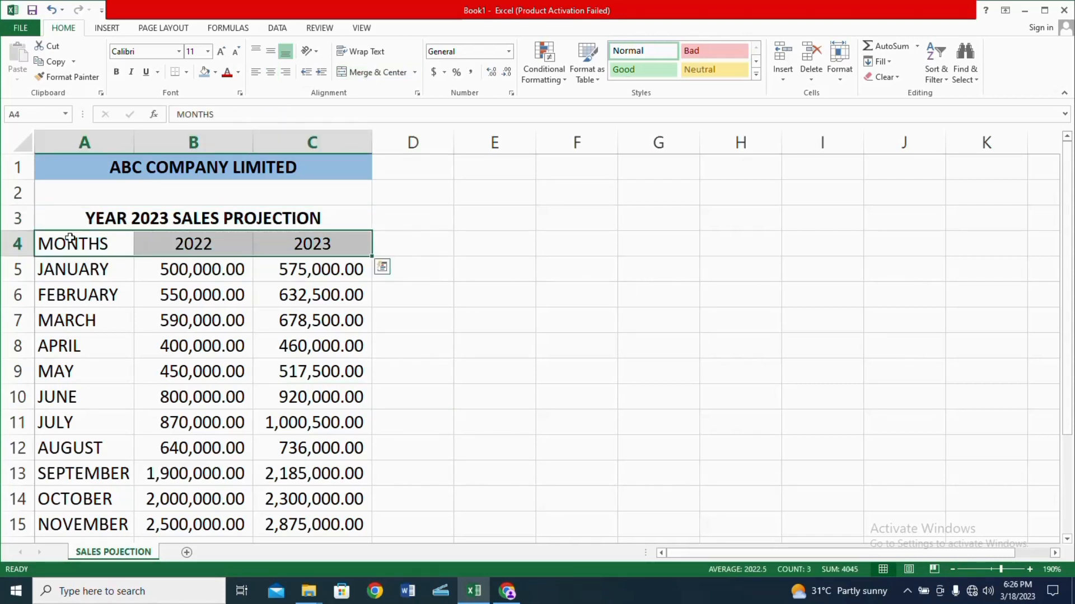
key(ctrl+b)
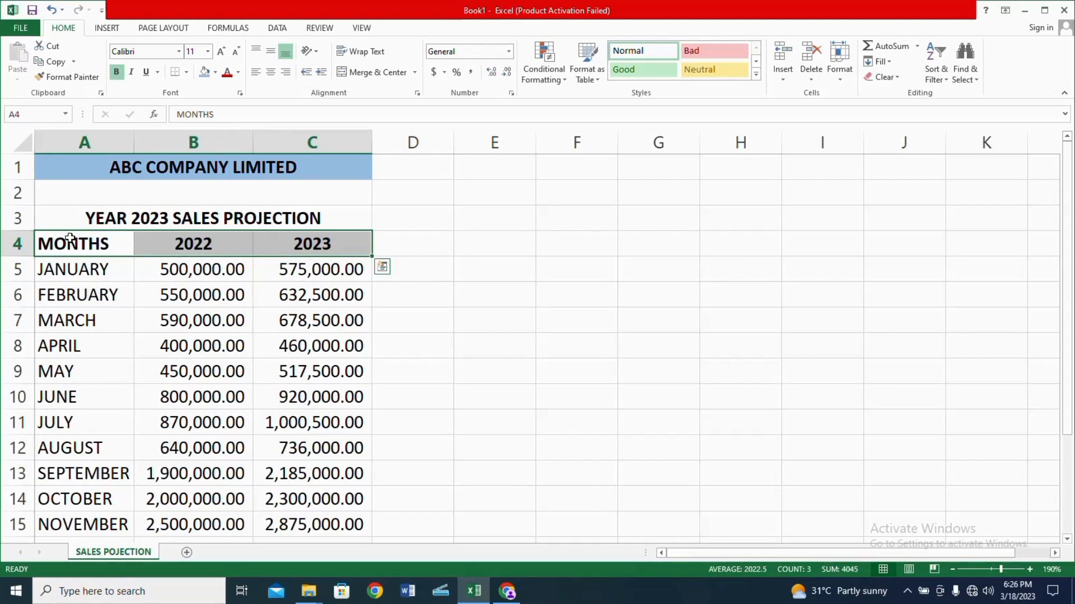
click(458, 279)
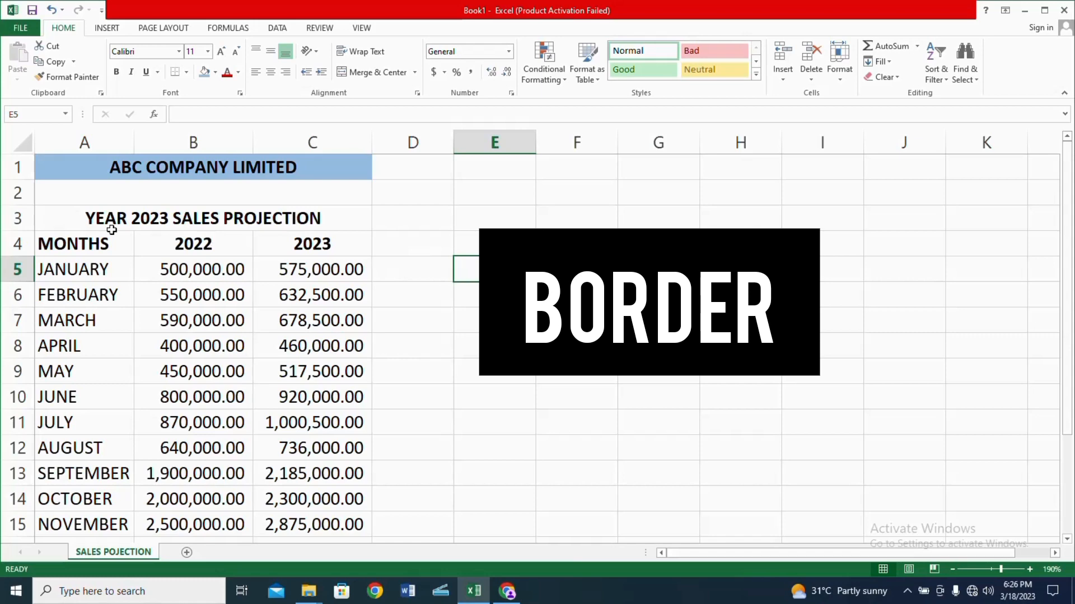
Apply All Borders to the sales table from the headings down to December, A4:C16
click(80, 240)
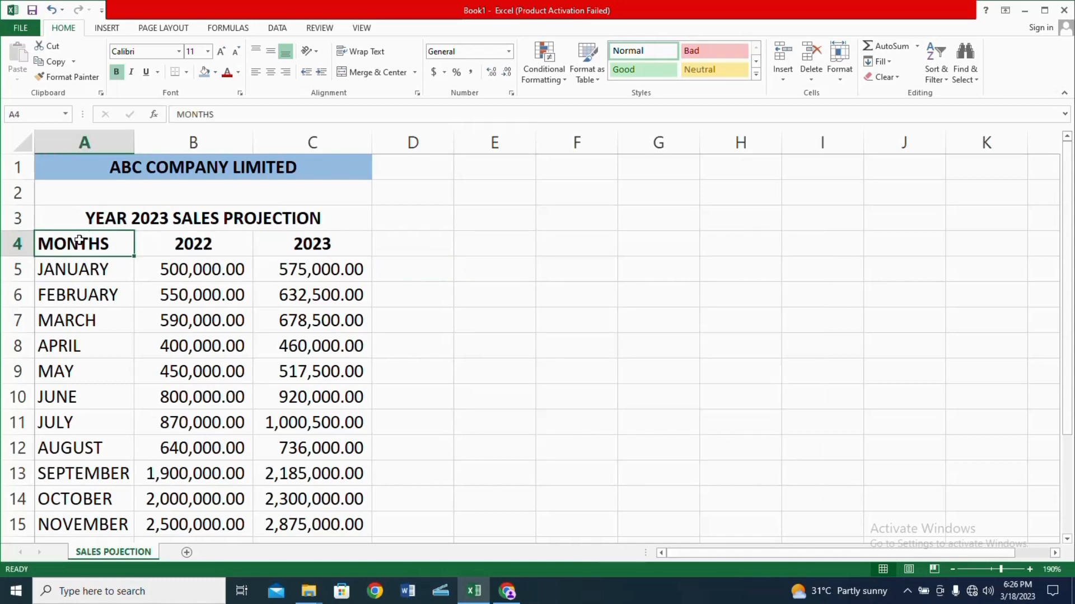
key(ctrl+shift+Right)
key(ctrl+shift+Down)
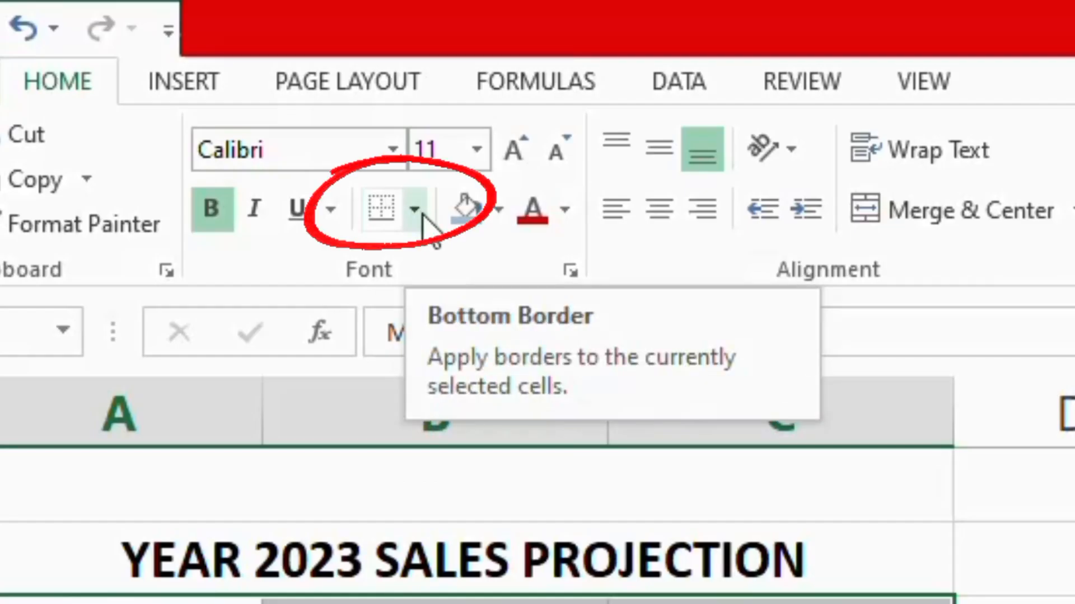
click(423, 216)
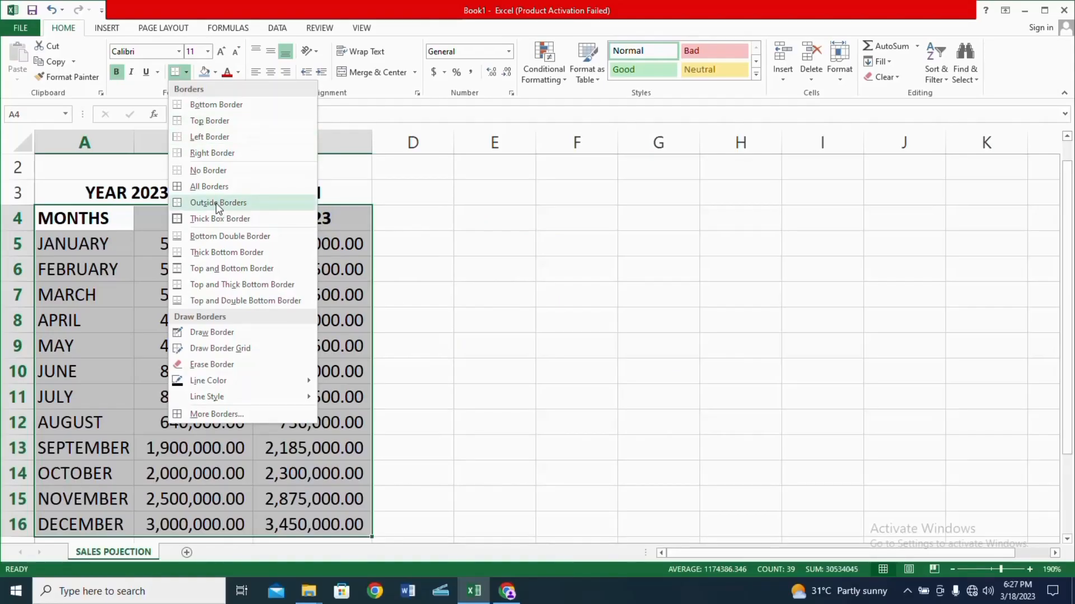
click(213, 188)
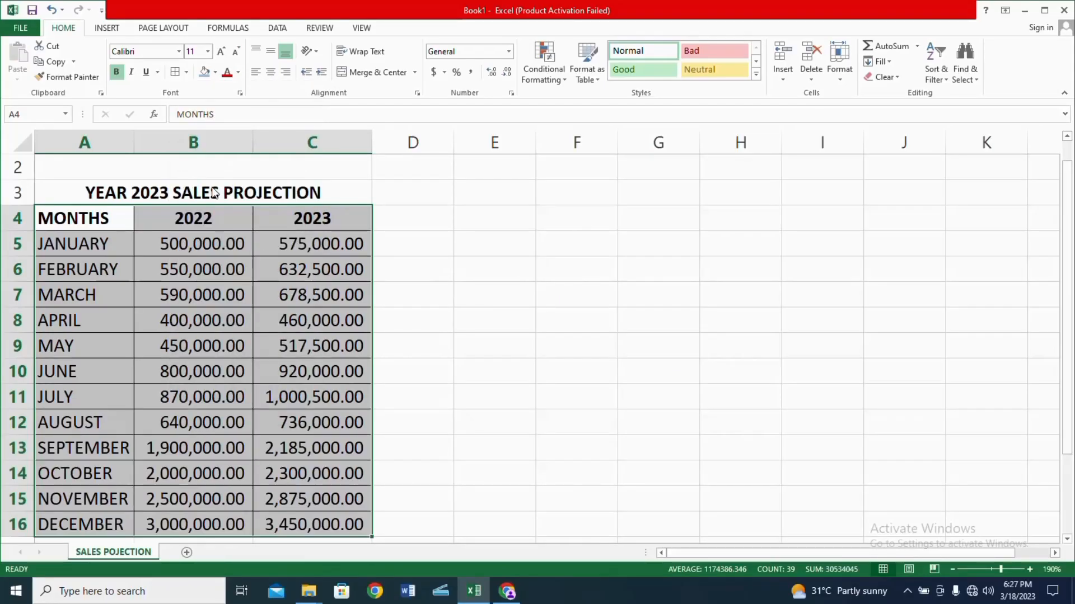
click(414, 260)
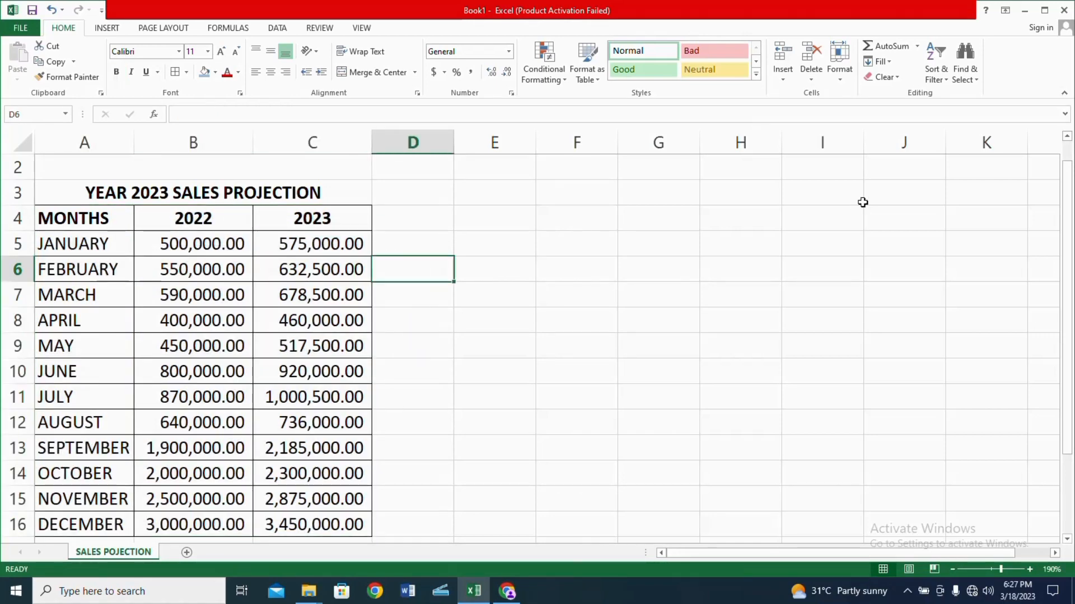
scroll(861, 202, up, 1)
click(484, 259)
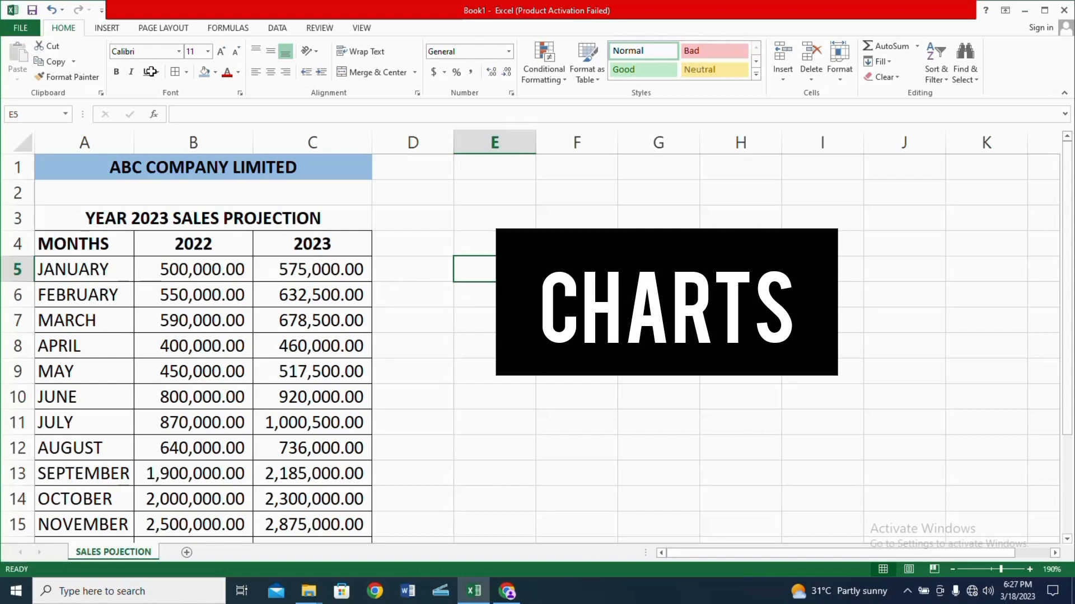
Insert a 2-D clustered column chart from the whole sales table, A4:C16
click(76, 240)
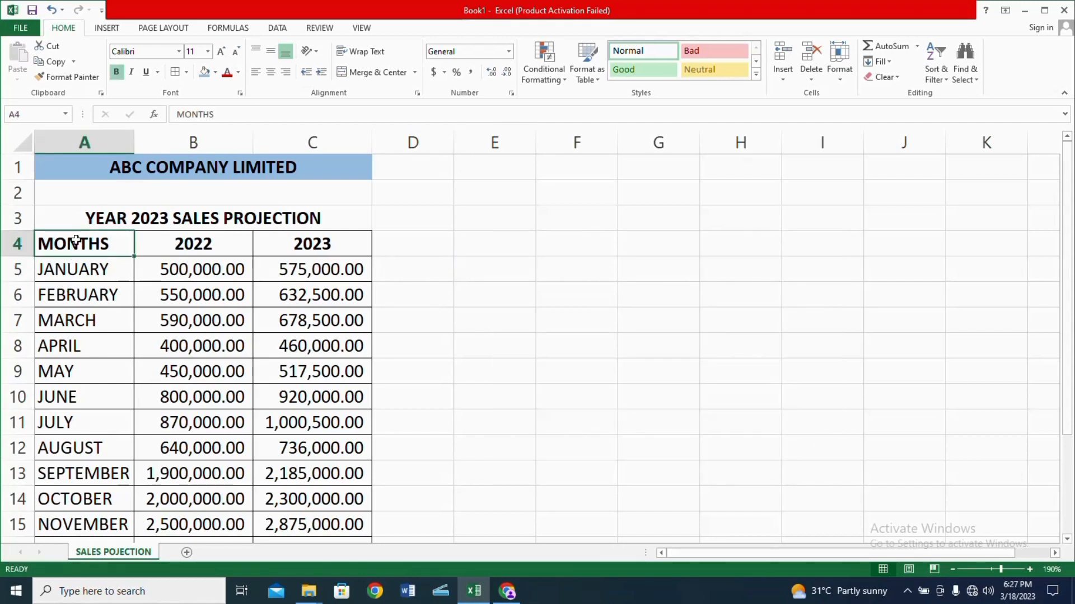
key(shift+Right)
key(shift+Right)
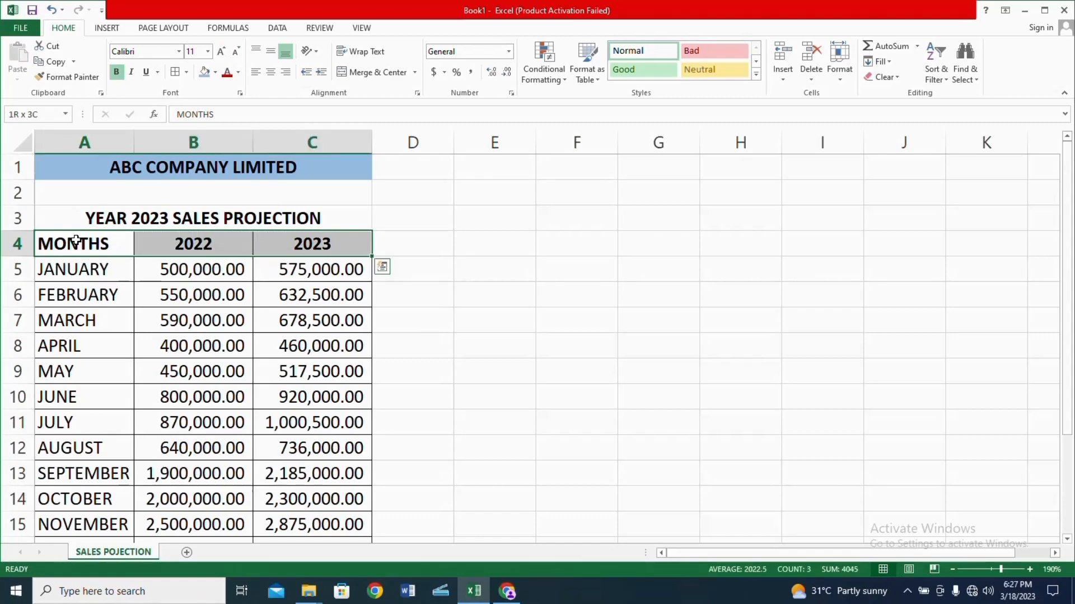
key(ctrl+shift+Down)
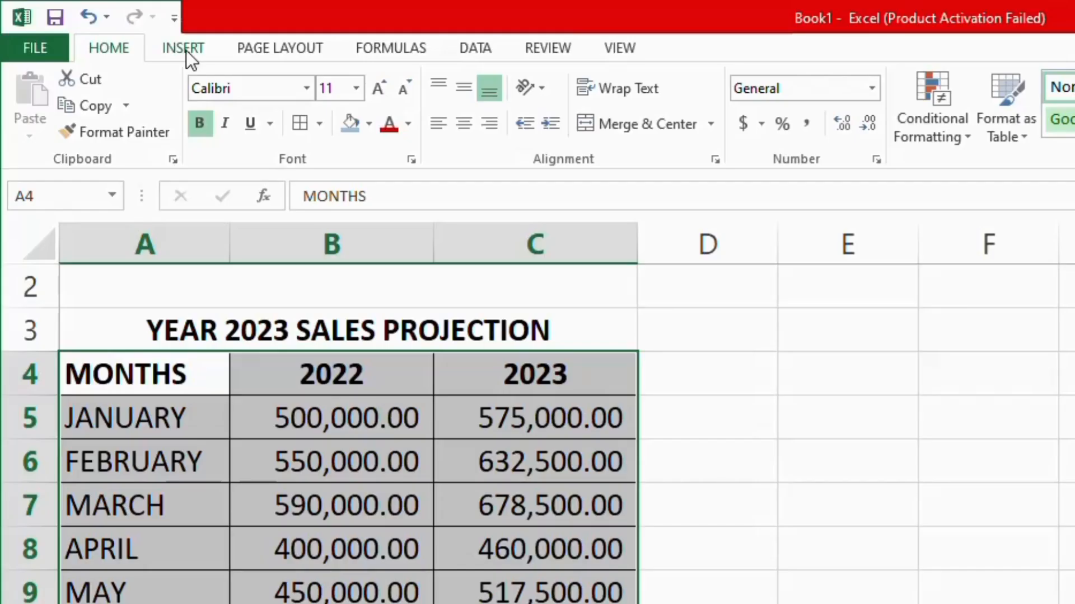
click(186, 51)
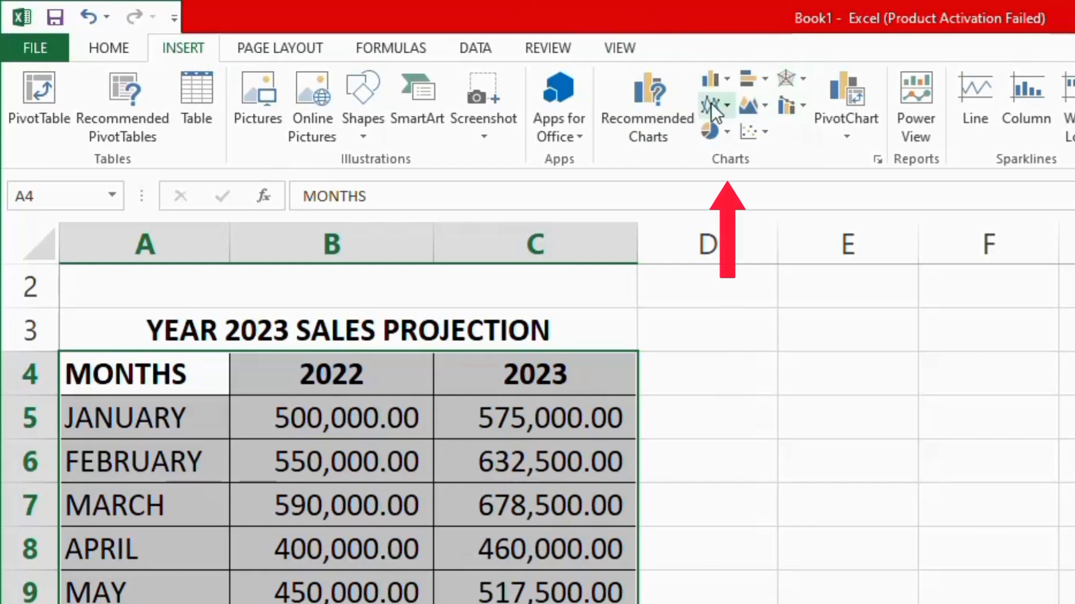
click(726, 76)
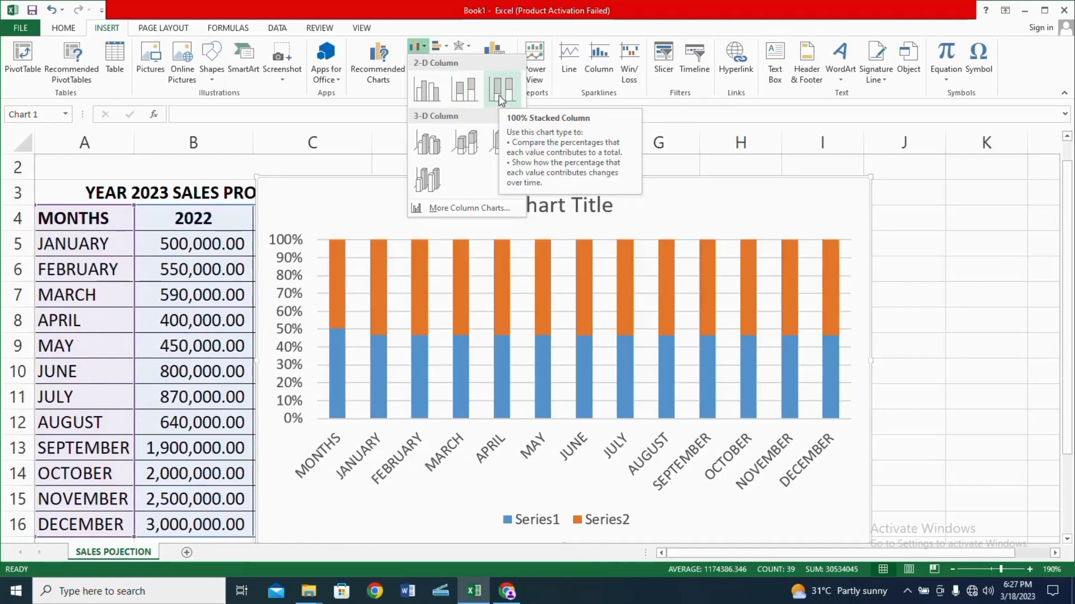
click(426, 91)
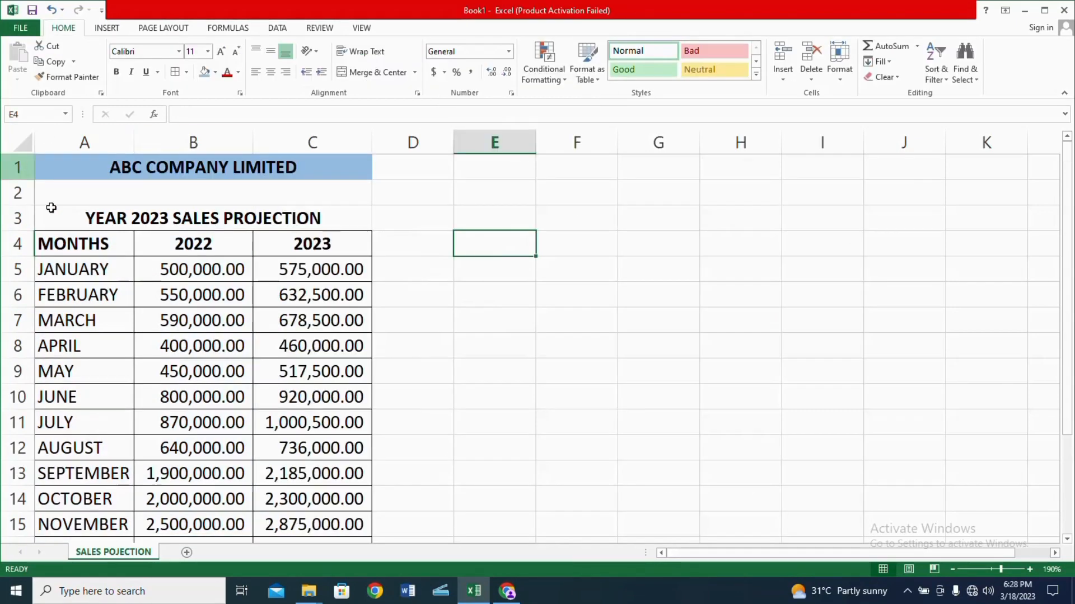
Create a default column chart from the sales table in A4:C16 and place it beside the table, starting in column D
double_click(87, 235)
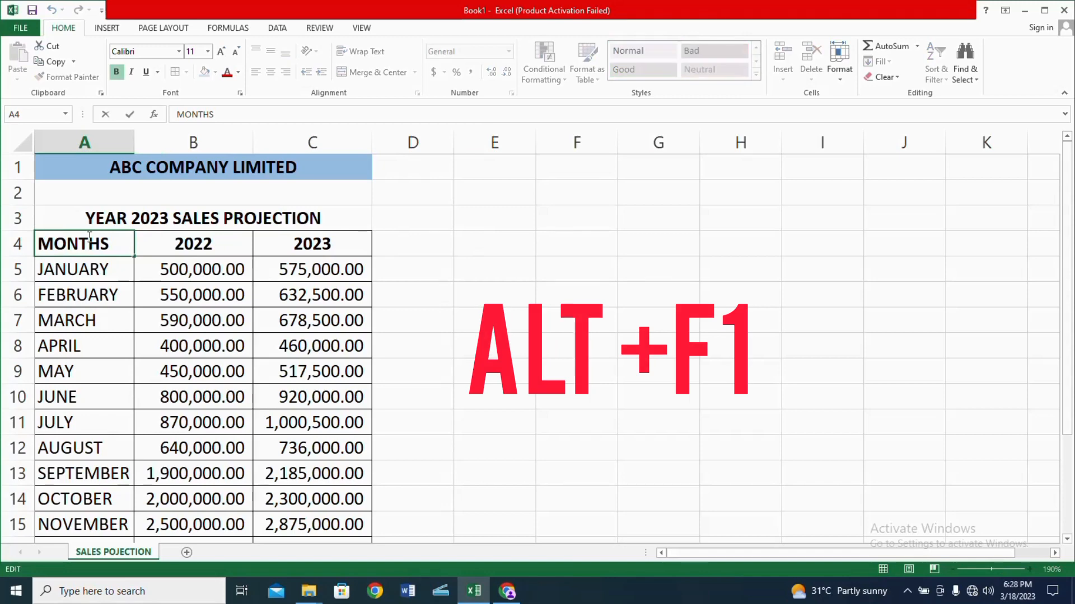
click(170, 279)
click(97, 243)
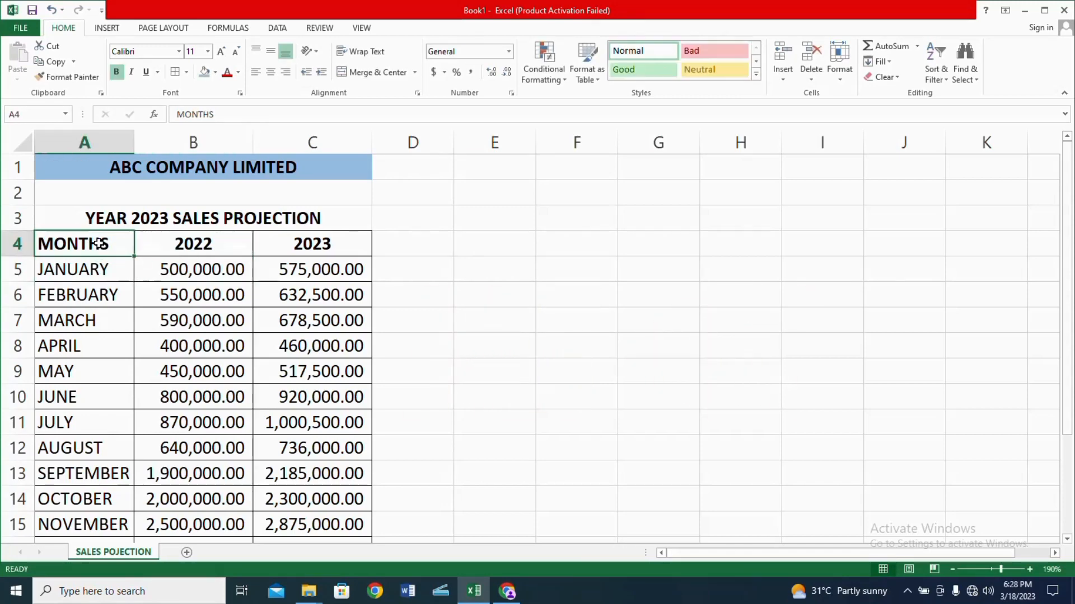
key(shift+Right)
key(shift+Right)
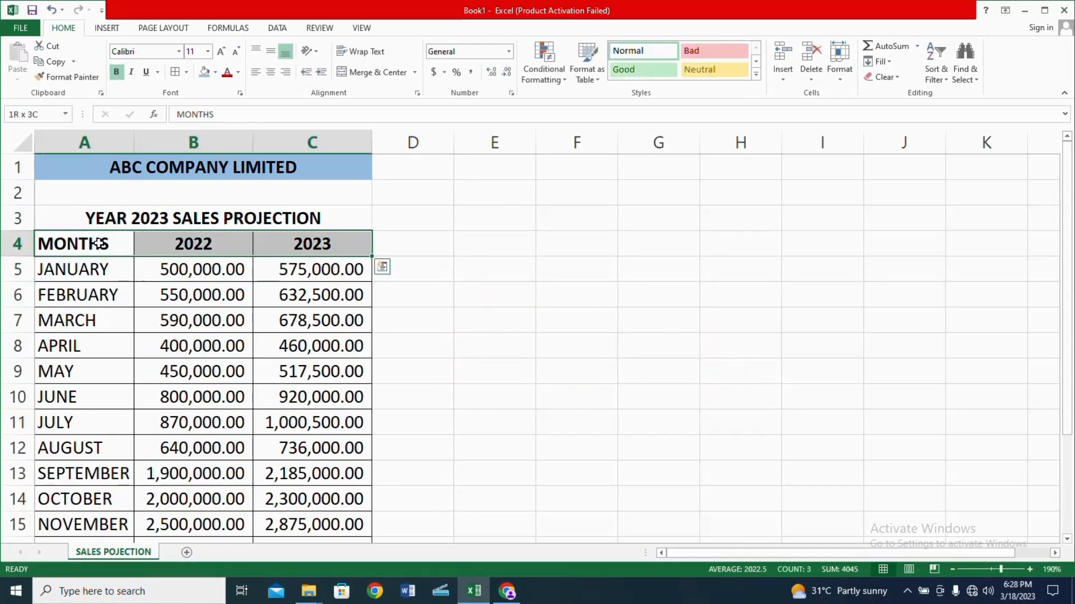
key(ctrl+shift+Down)
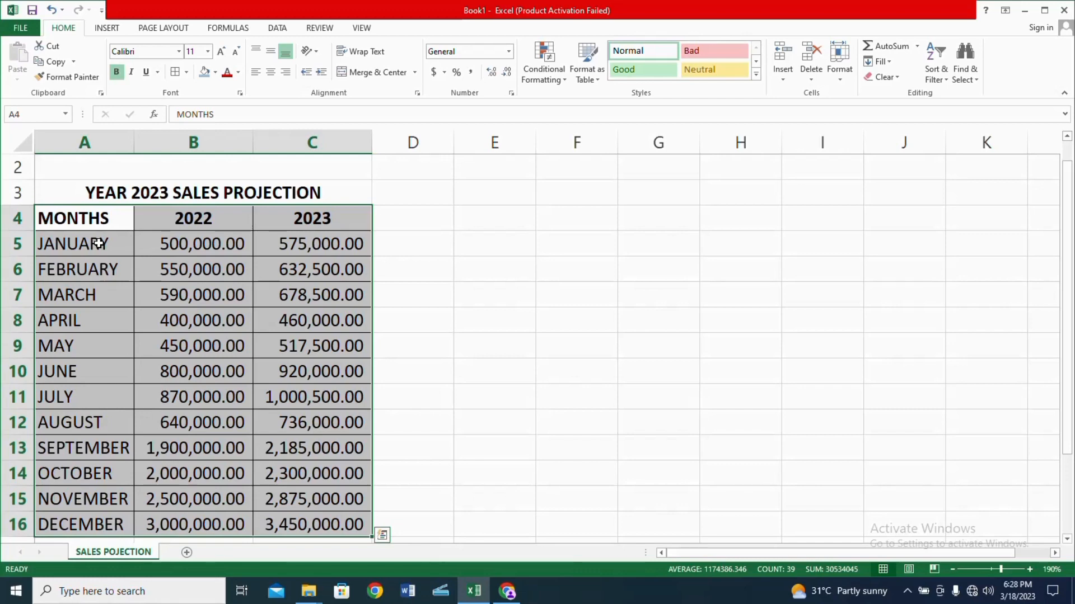
key(alt+F1)
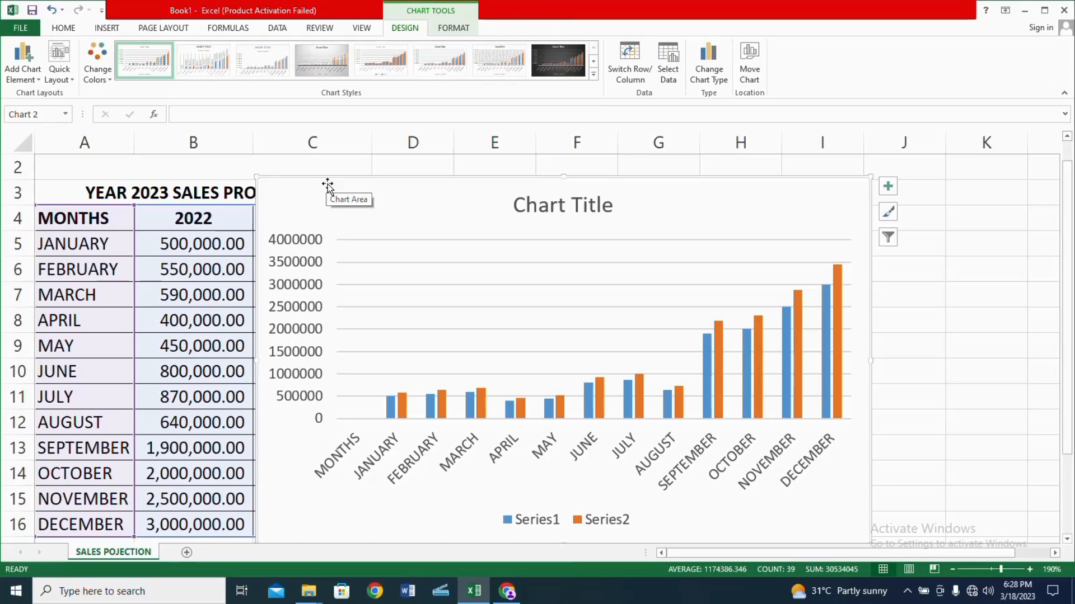
mouse_move(329, 185)
mouse_down()
mouse_move(420, 195)
mouse_move(506, 185)
mouse_move(462, 192)
mouse_move(453, 211)
mouse_up()
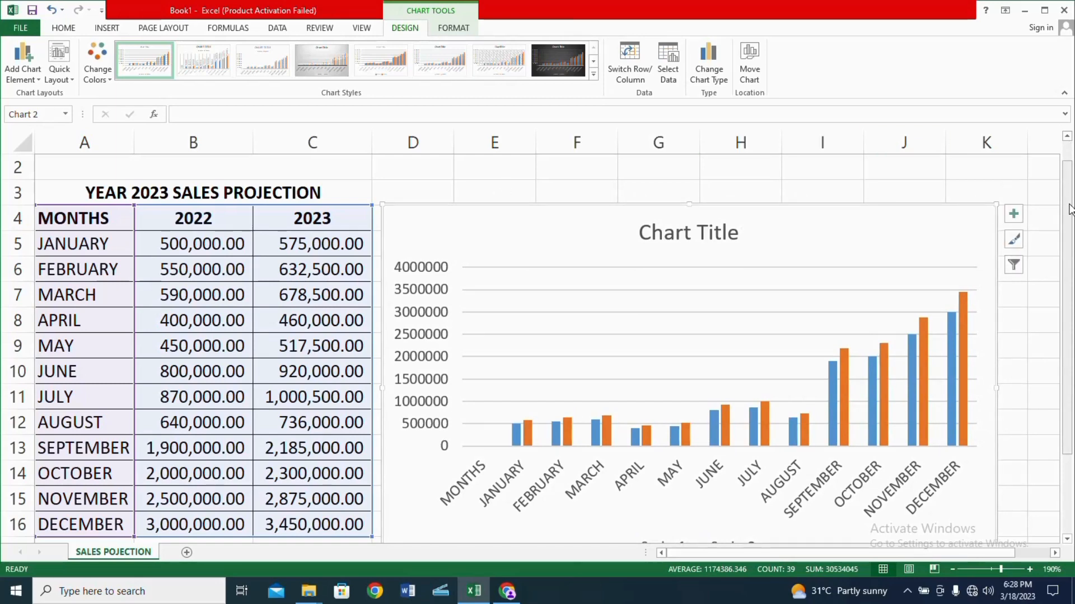
drag(1069, 209, 1069, 217)
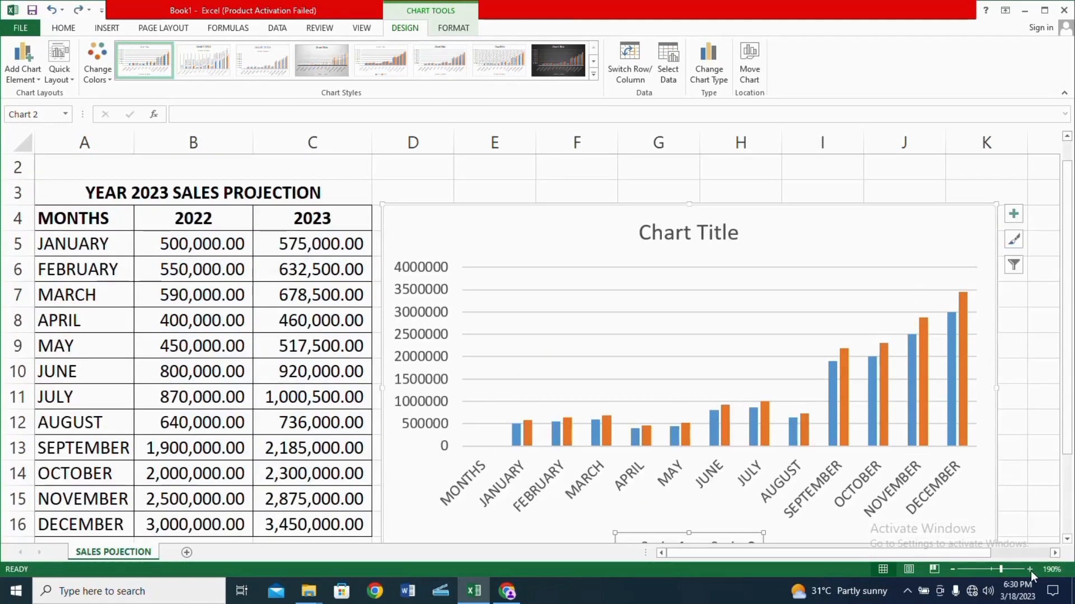
Examine which chart elements can be shown on the column chart, such as axes, chart title, data labels, gridlines and legend
click(952, 569)
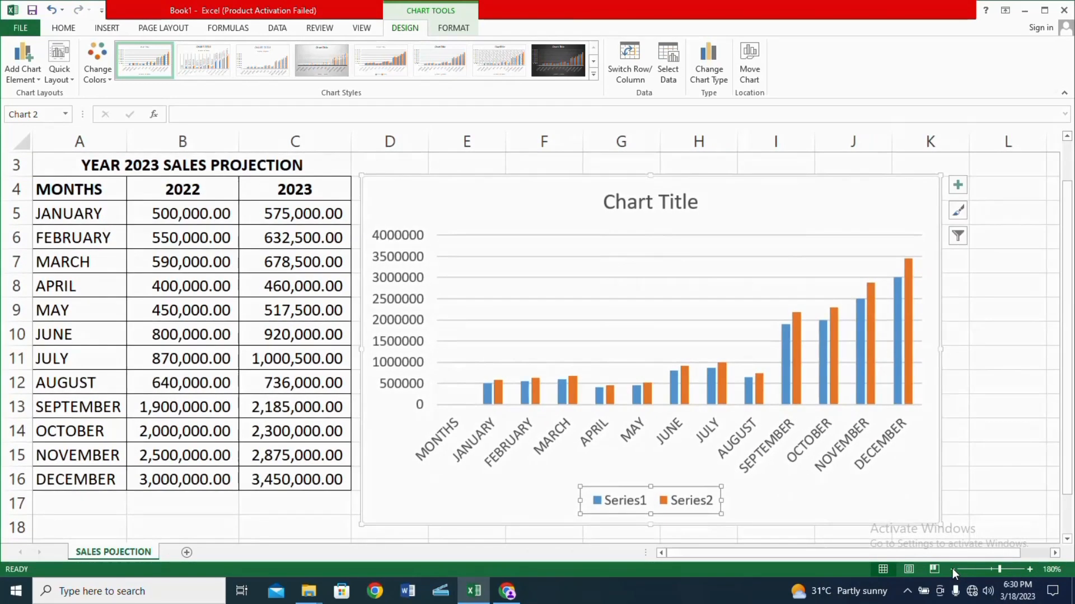
click(952, 569)
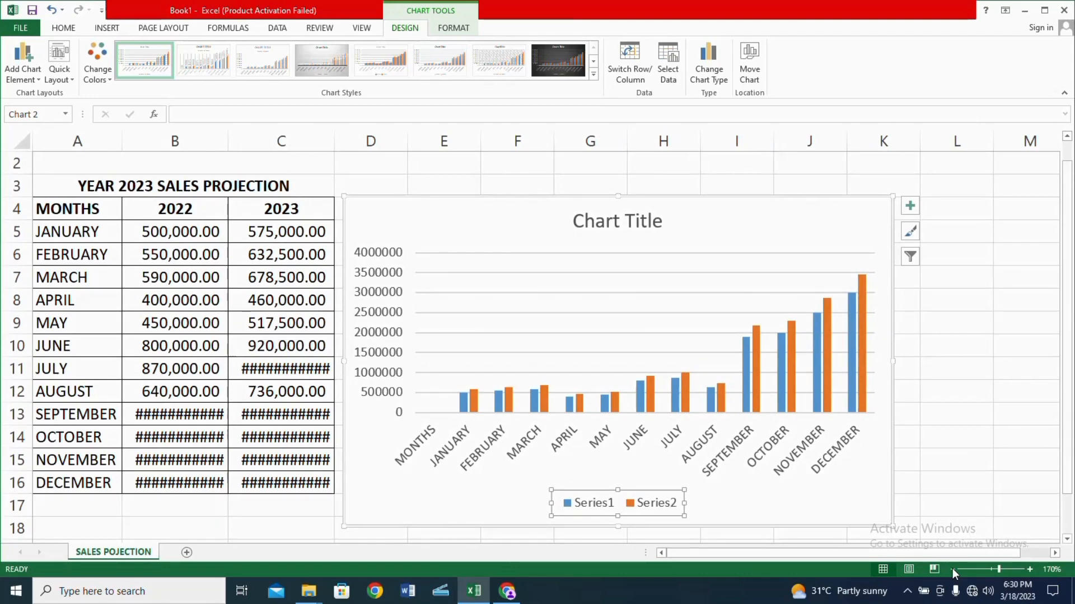
click(952, 569)
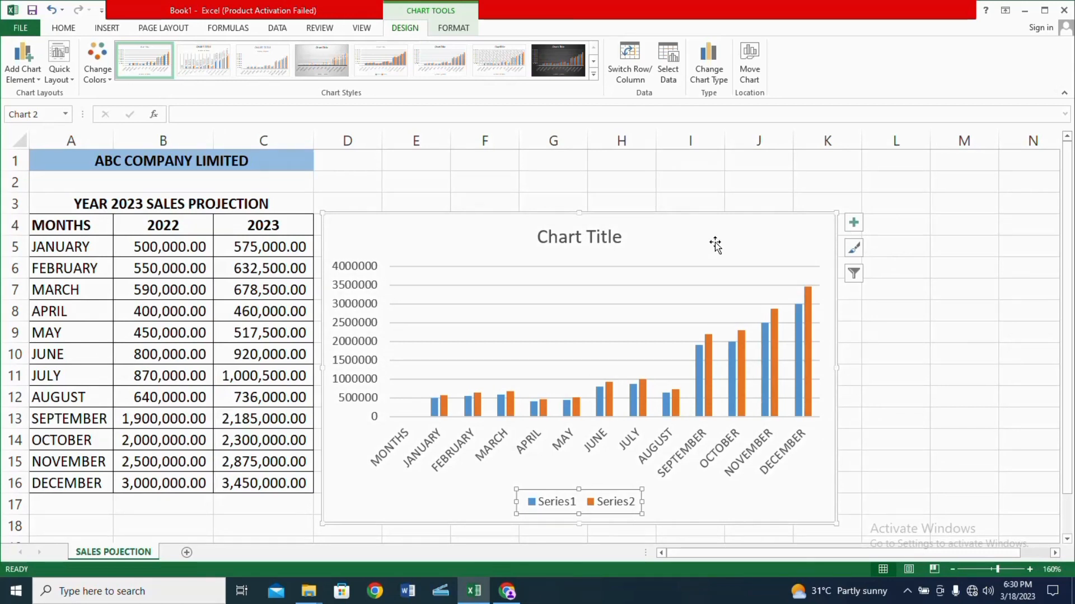
click(853, 223)
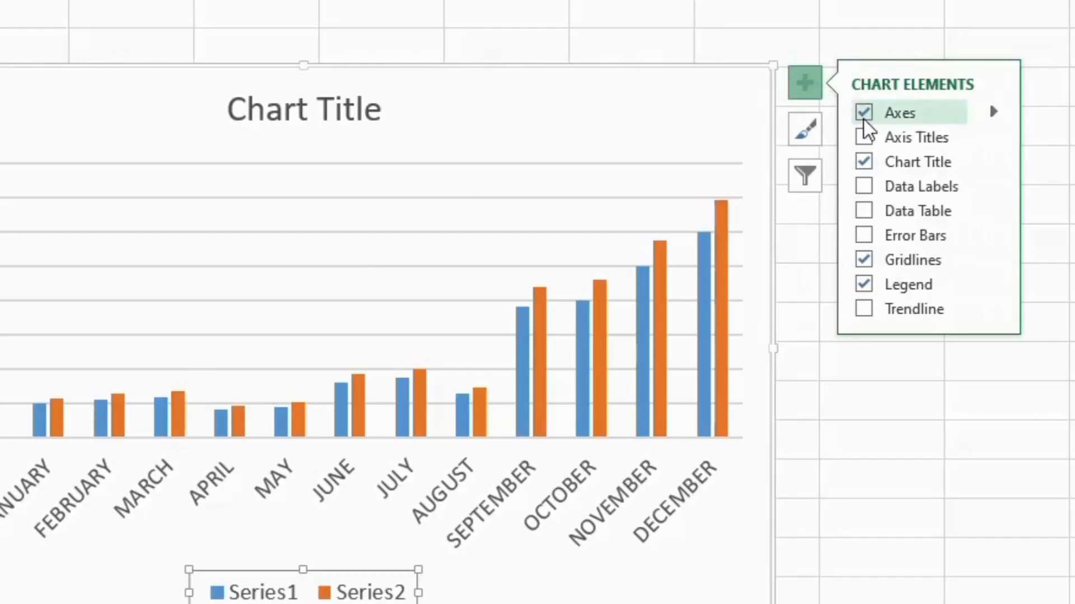
click(887, 252)
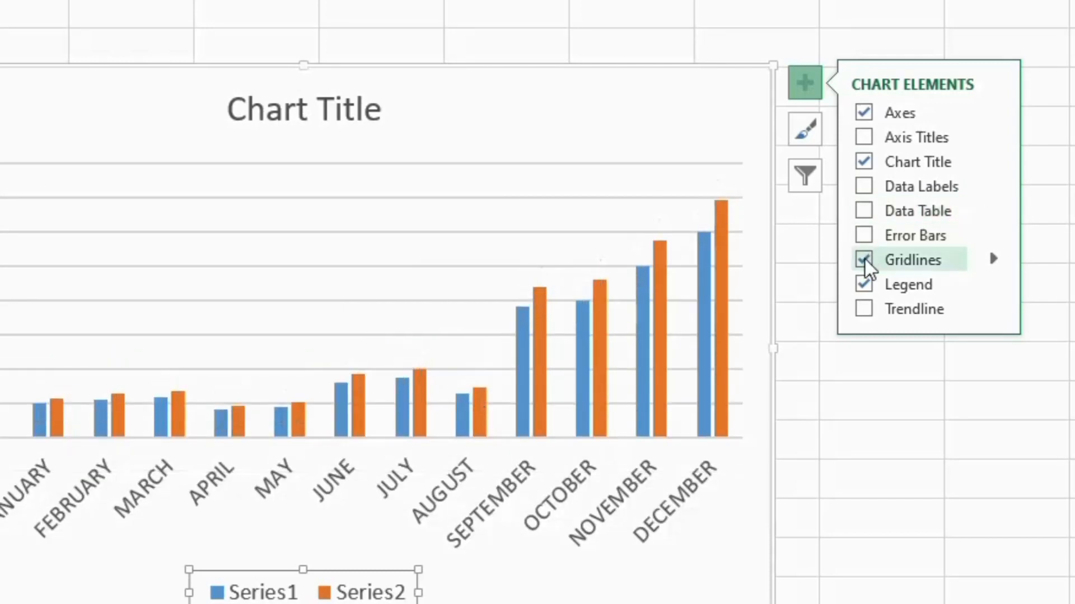
click(825, 233)
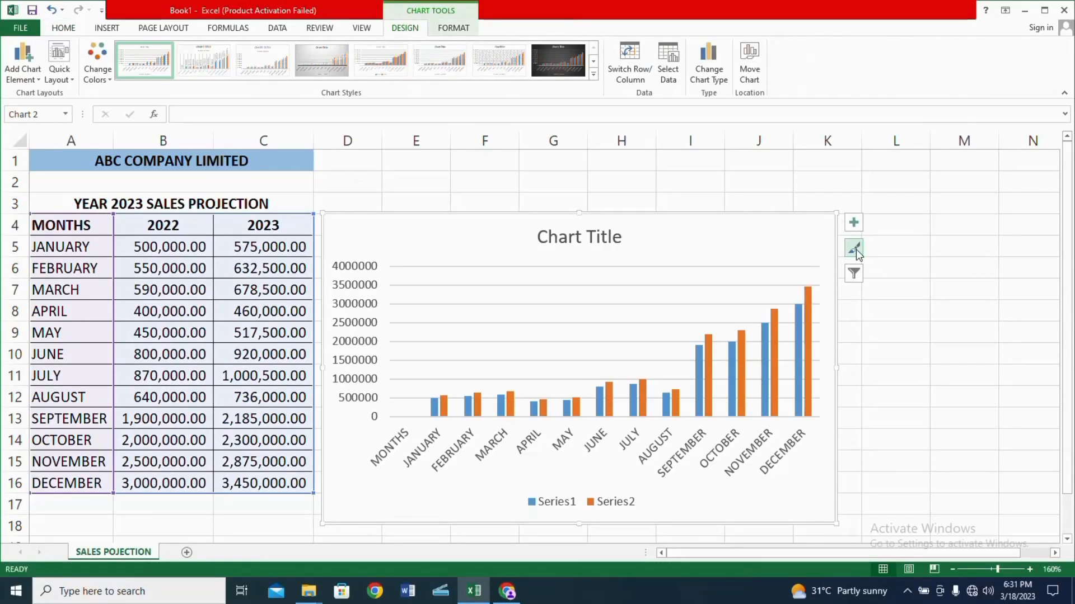
Examine the chart styles and colour schemes available for the column chart
click(857, 253)
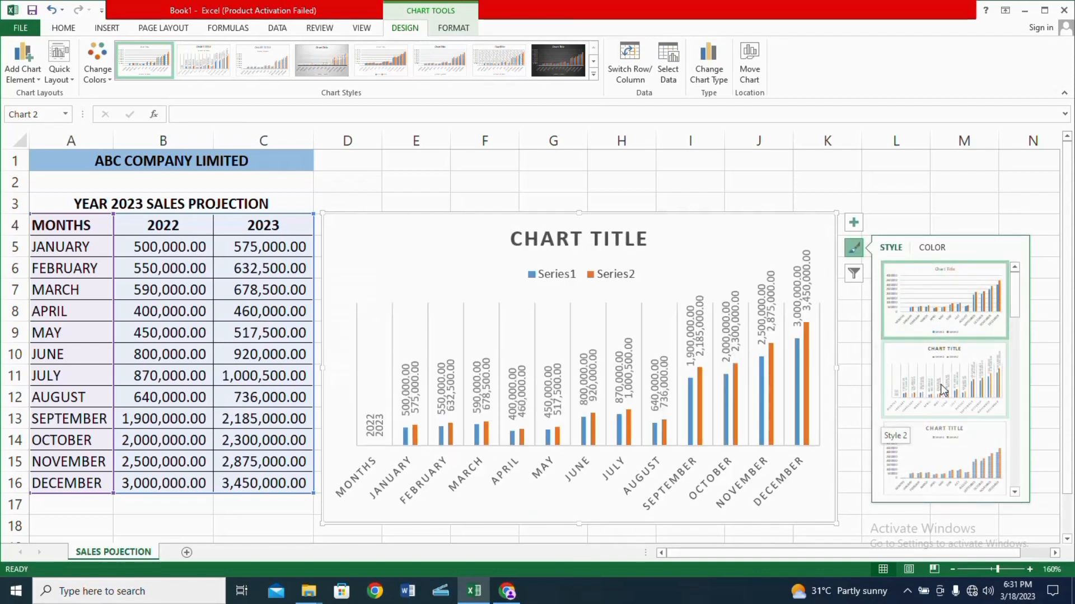
click(931, 249)
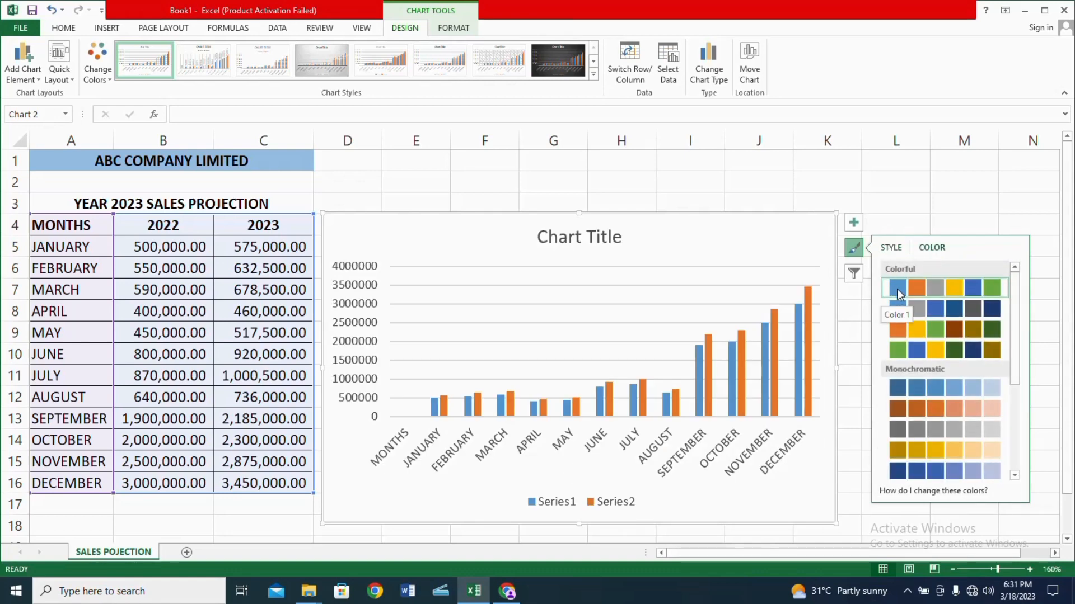
click(805, 264)
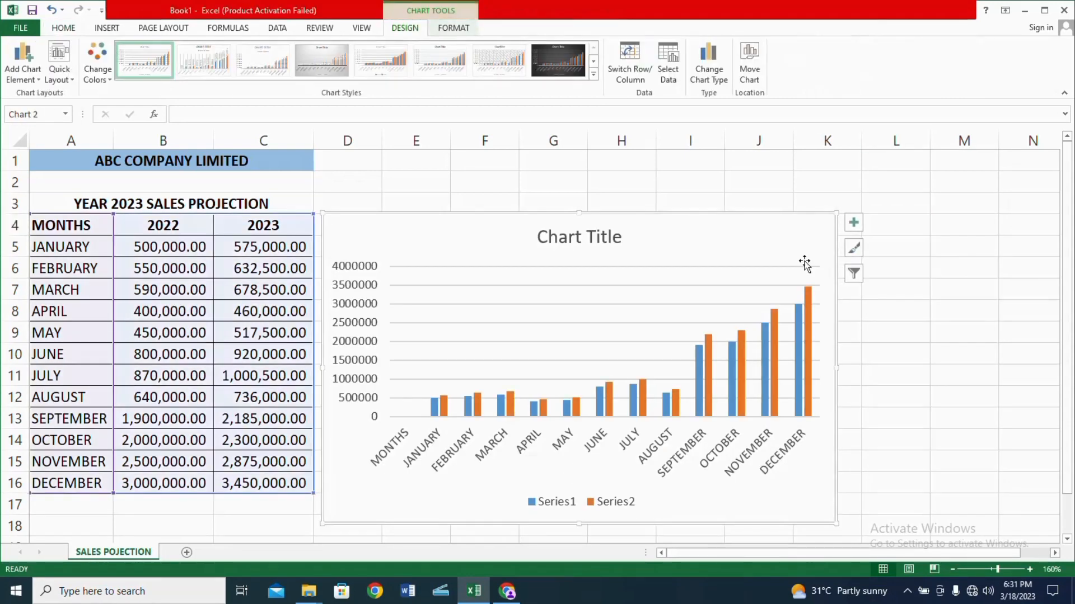
Filter the MONTHS category out of the column chart and apply the filter
click(854, 274)
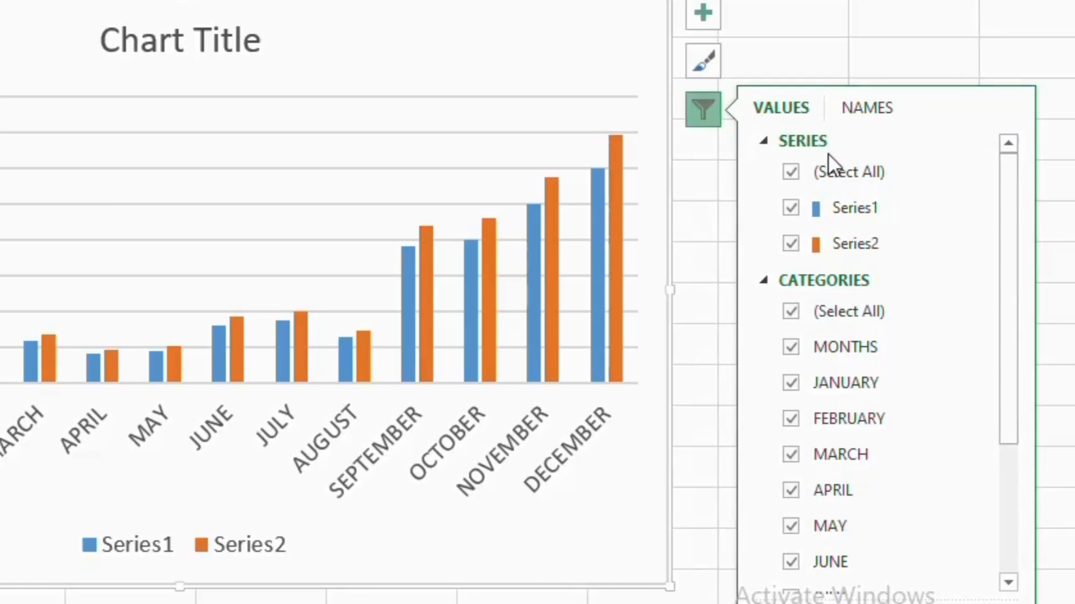
click(789, 348)
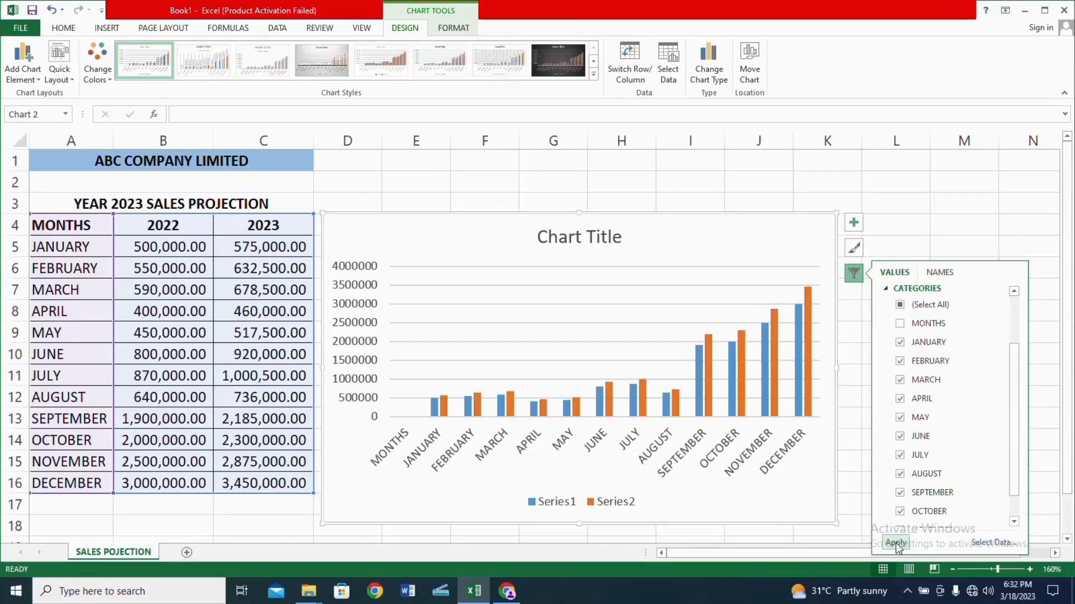
click(896, 543)
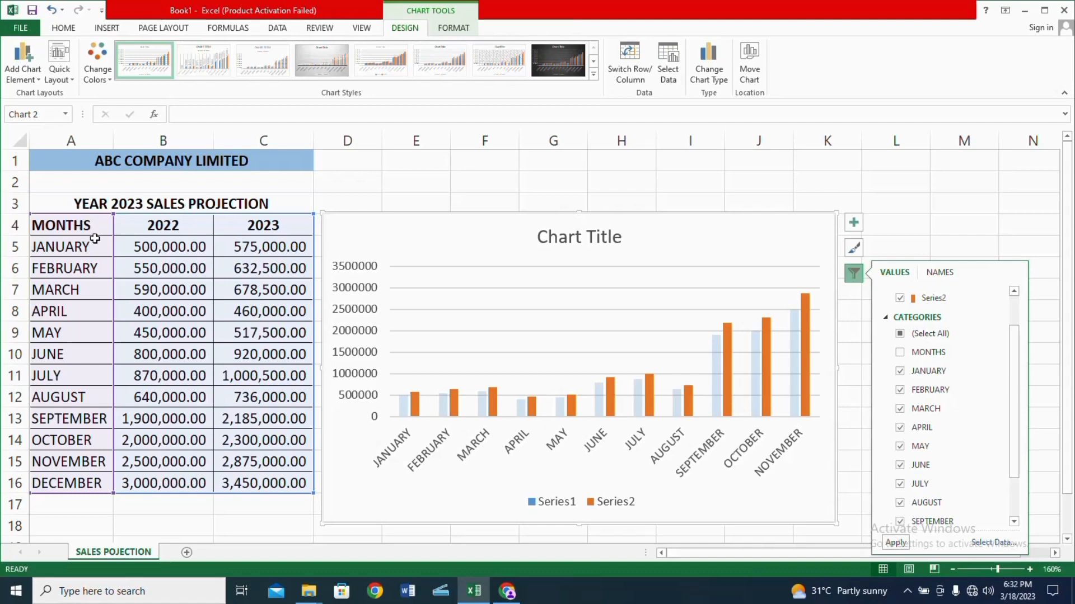
Rename the chart's Series1 as 2022, leaving its values range as it is
scroll(929, 439, up, 2)
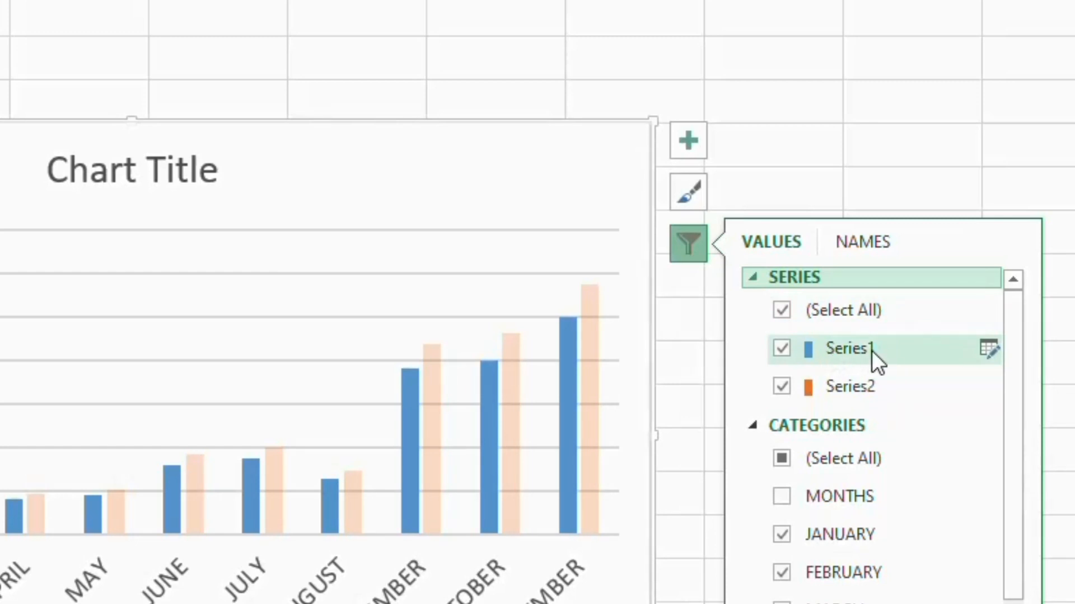
click(990, 350)
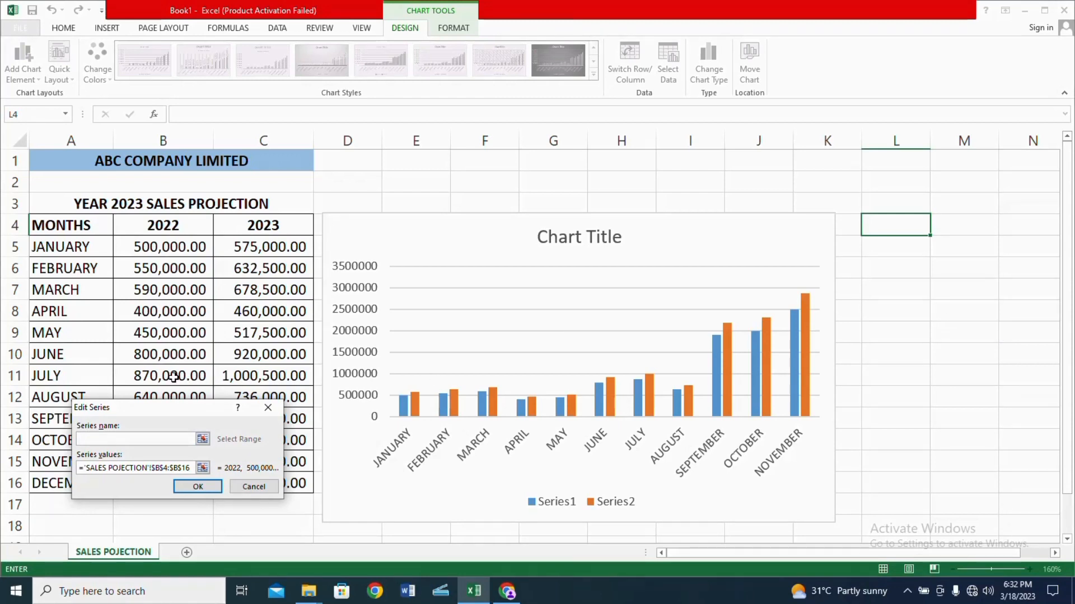
text(2)
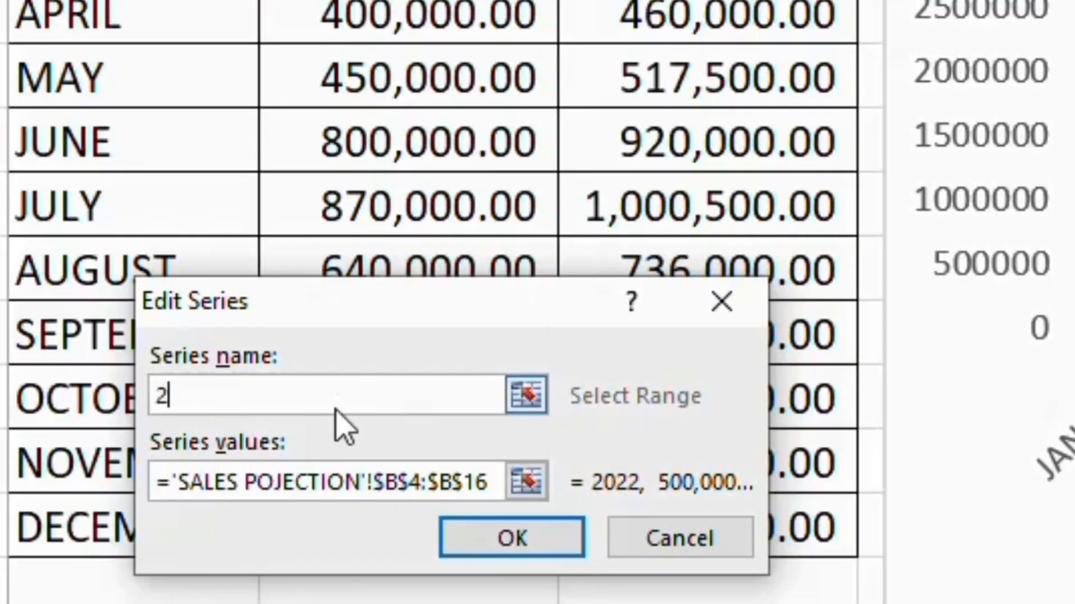
text(022)
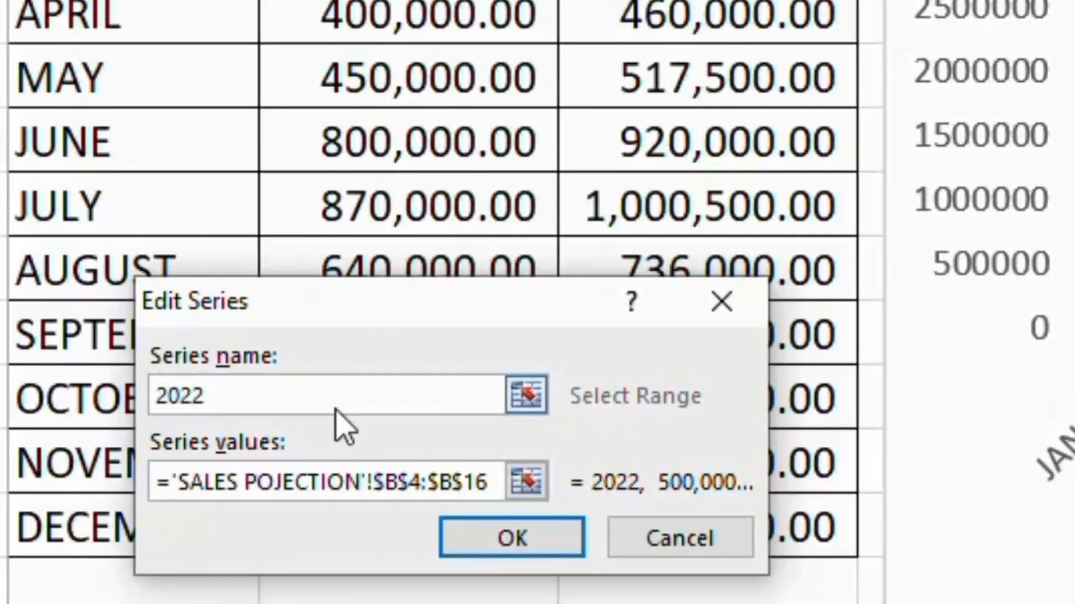
click(520, 540)
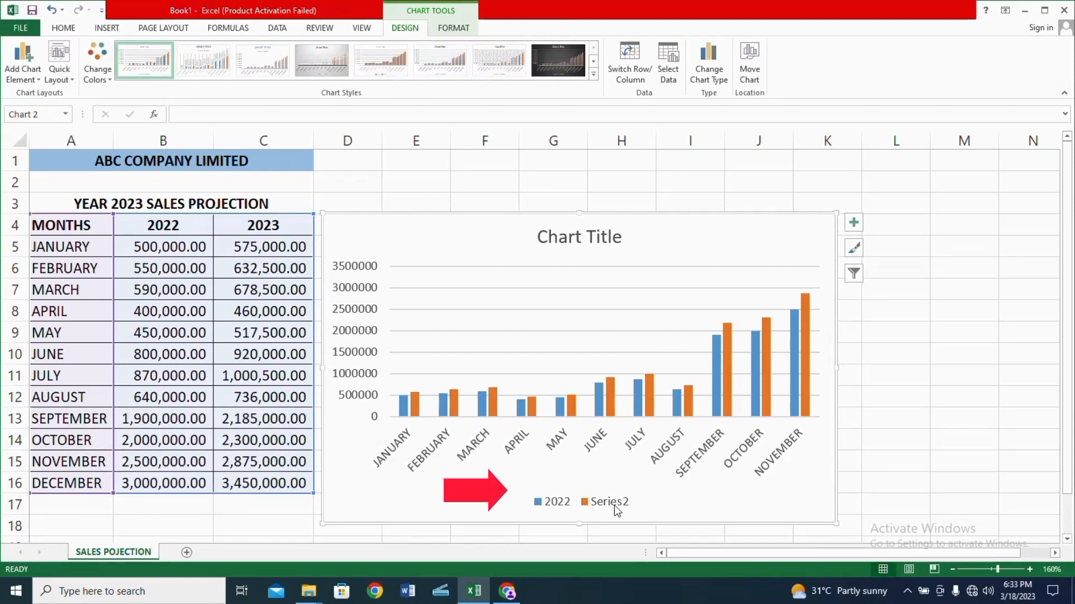
Rename the chart's Series2 as 2023 through its series settings
click(856, 276)
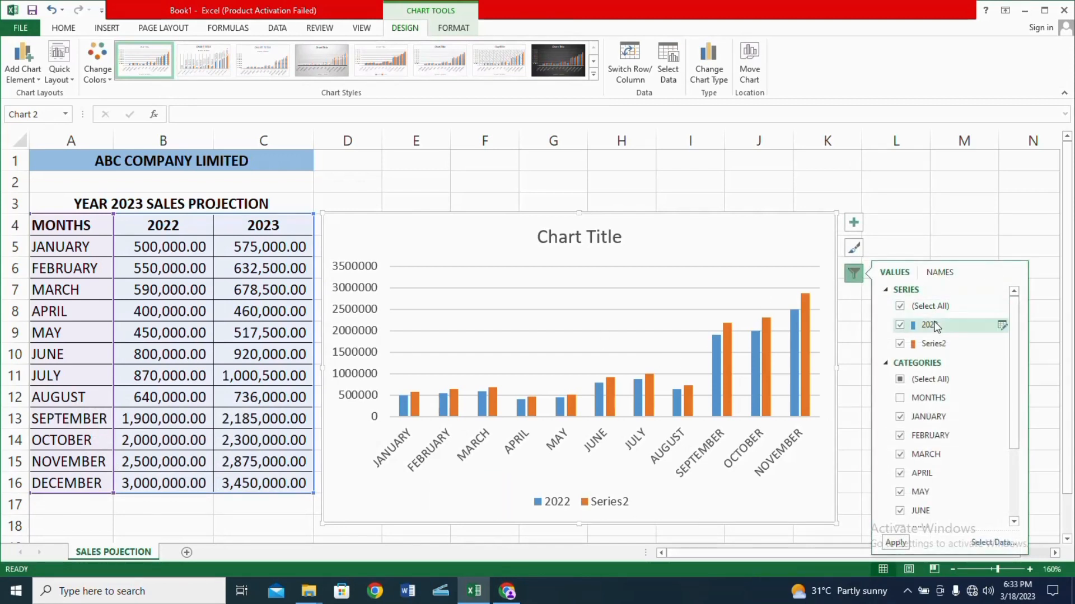
click(1001, 344)
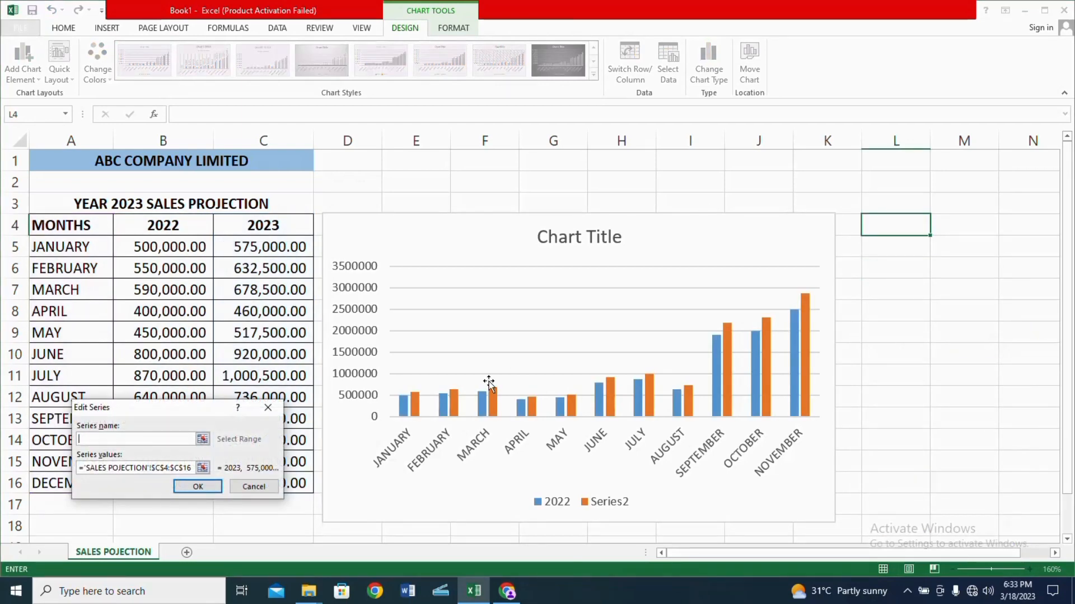
text(202)
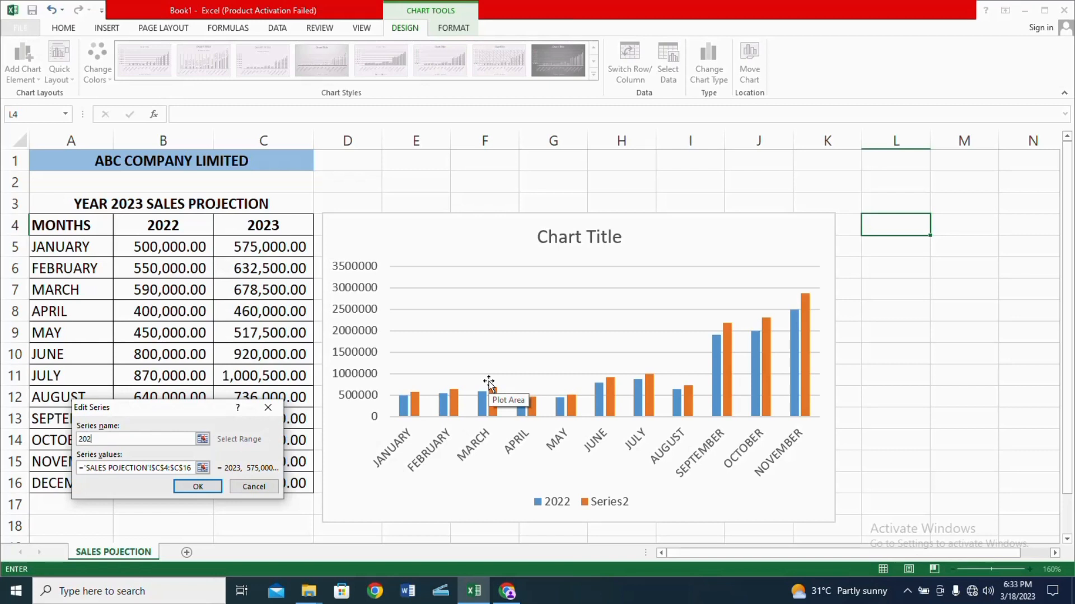
text(3)
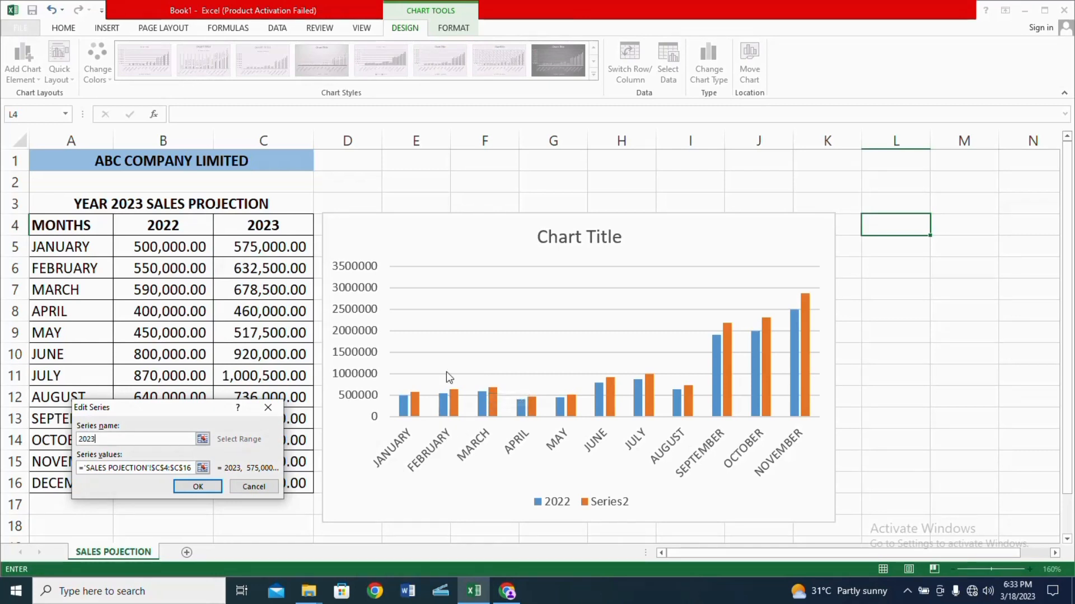
click(213, 489)
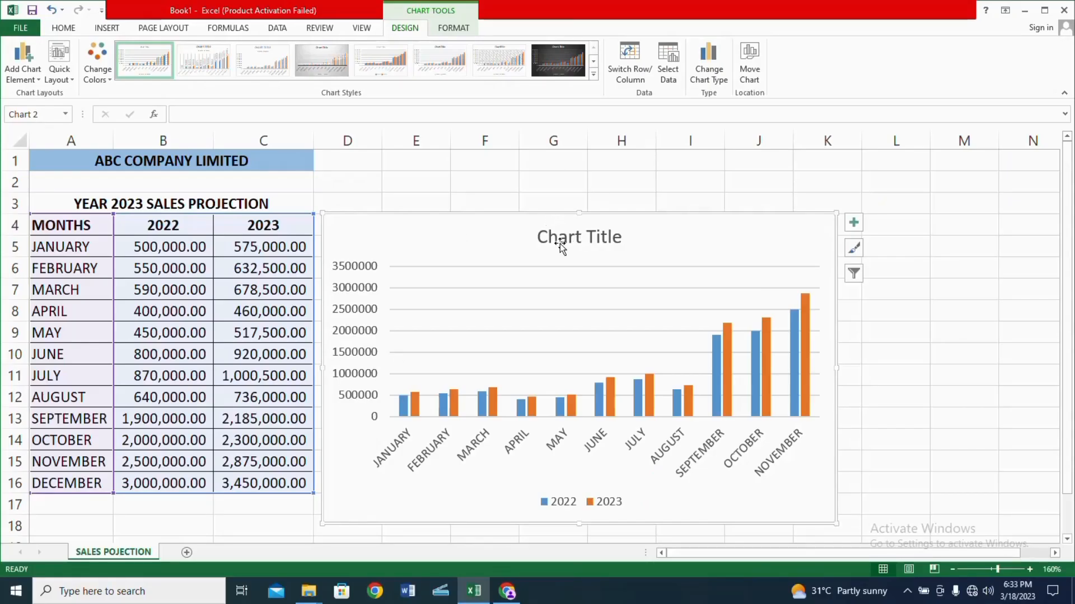
Replace the placeholder chart title with SALES PROJECTION
click(561, 243)
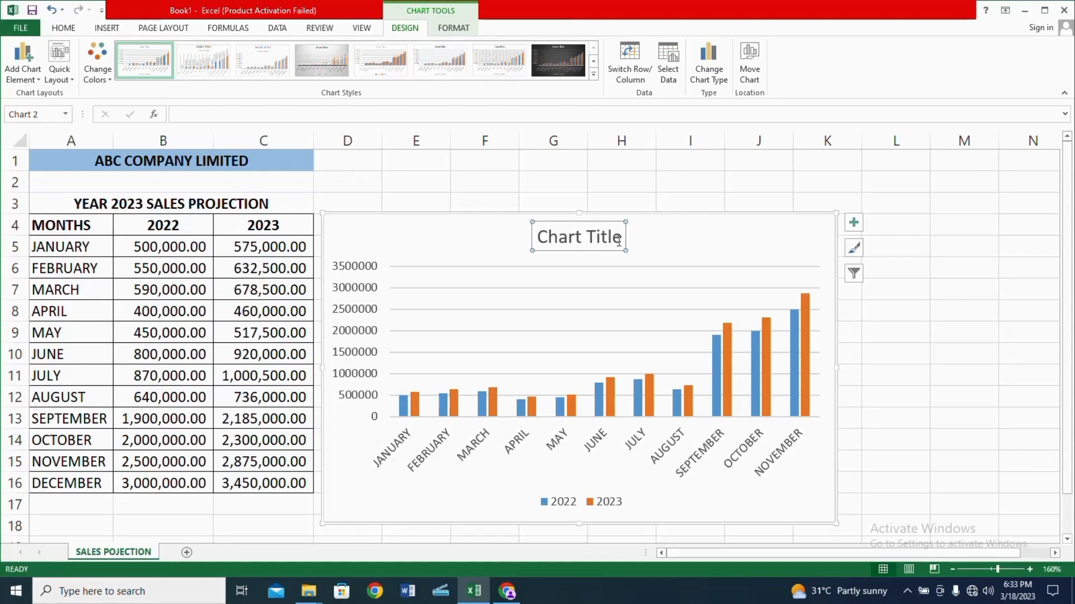
drag(620, 237, 542, 237)
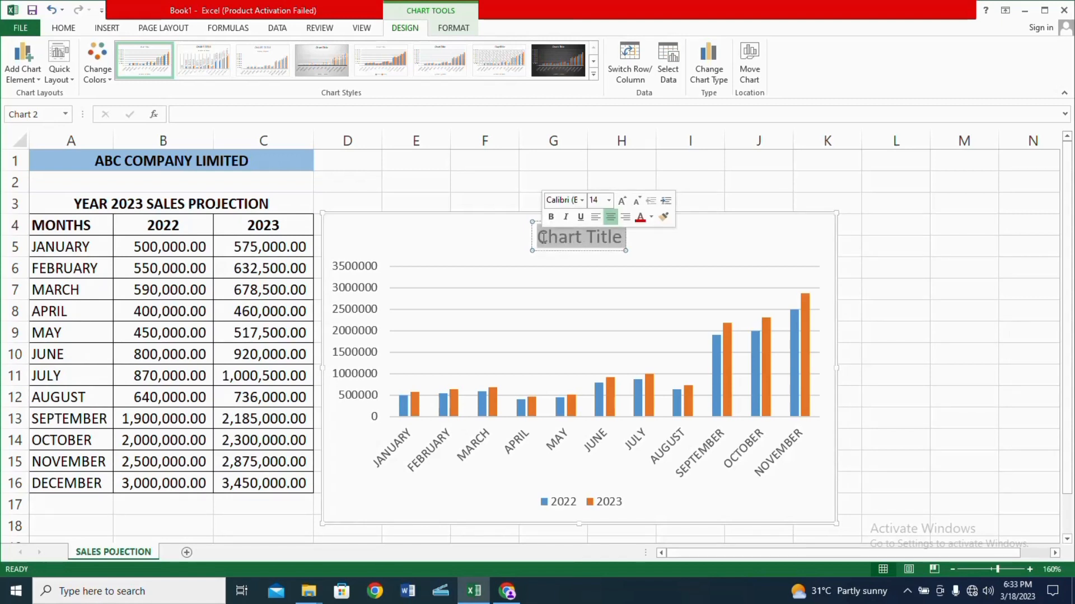
text(S)
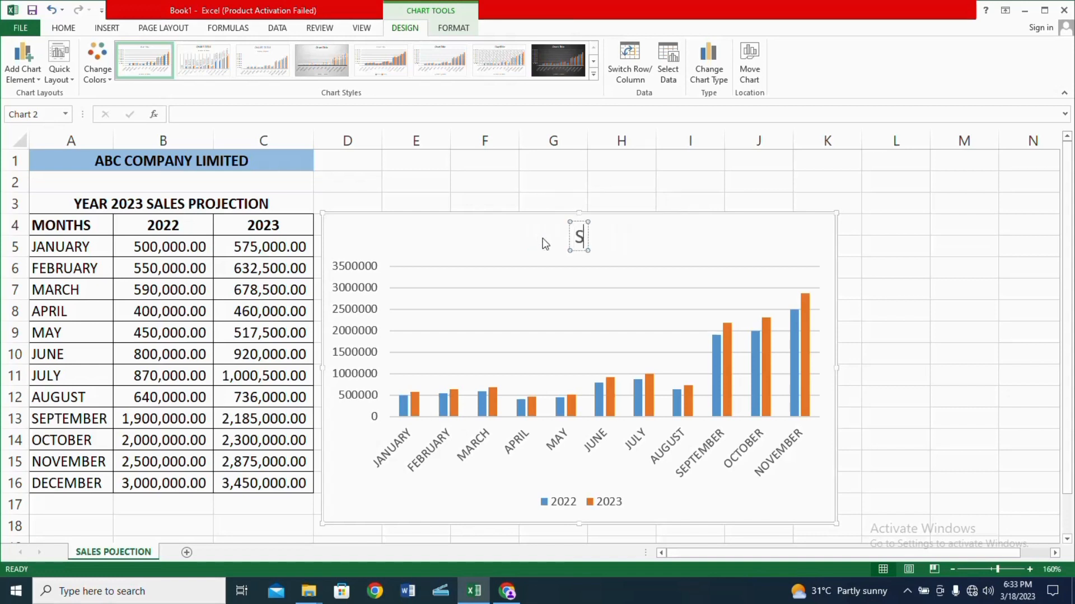
text(ALES P)
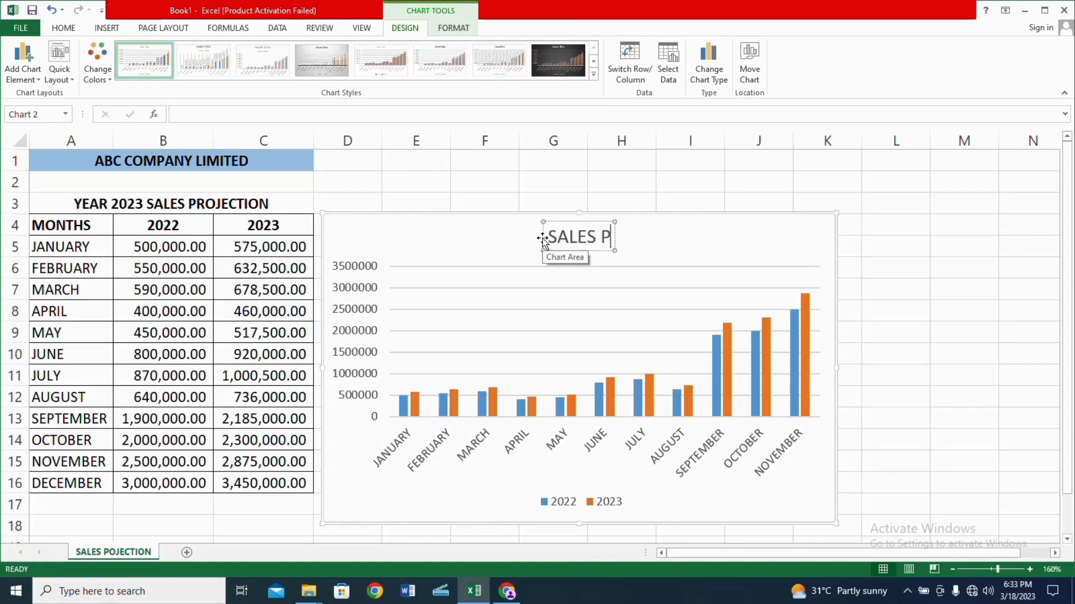
text(ROJECTION)
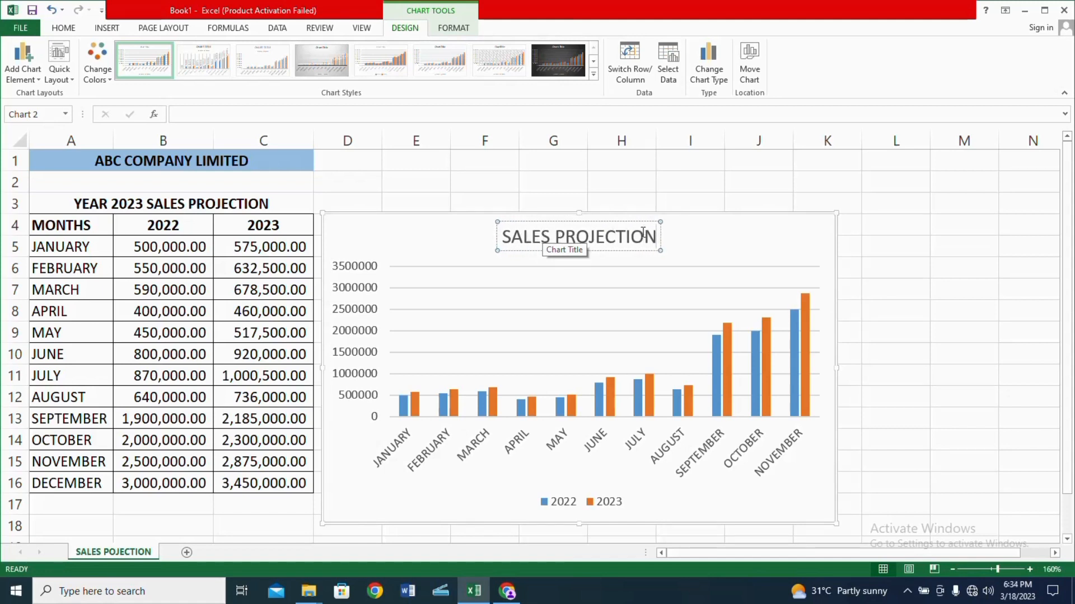
Make the whole SALES PROJECTION chart title bold and deselect the chart
triple_click(512, 233)
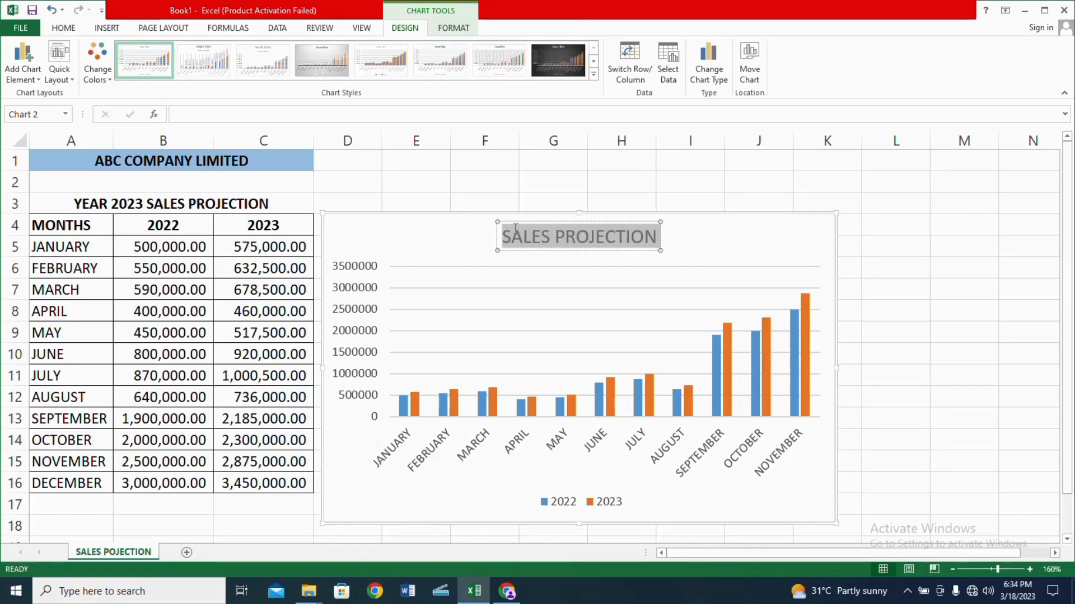
key(ctrl+b)
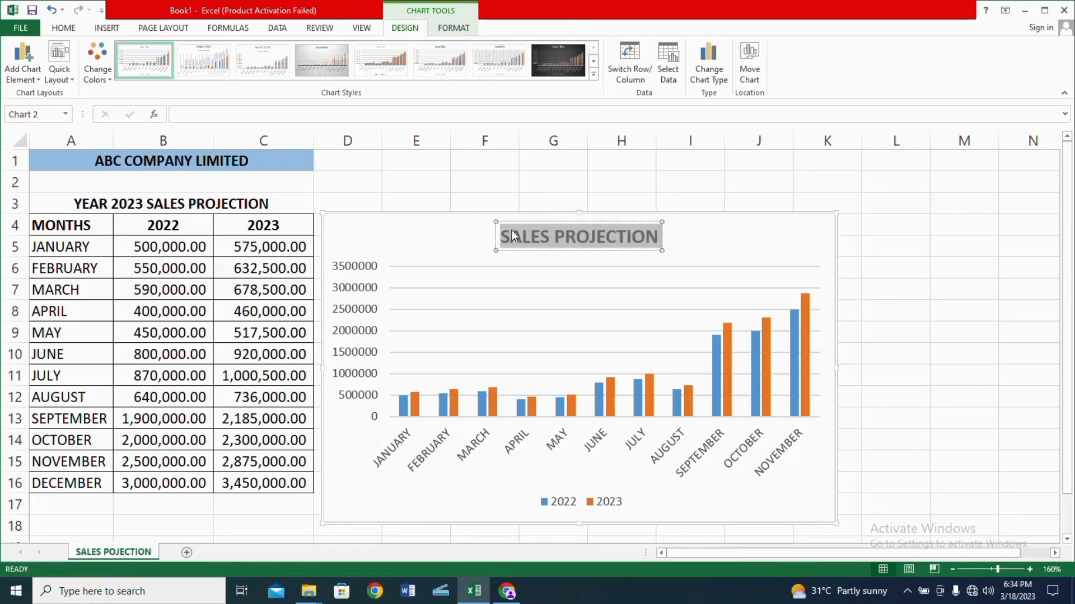
click(711, 236)
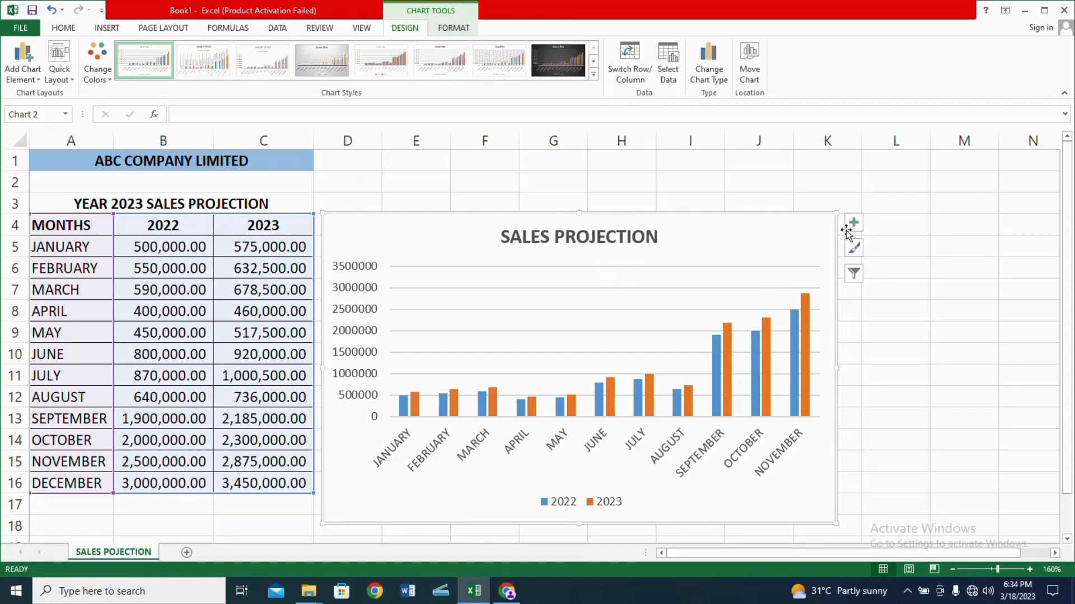
click(927, 280)
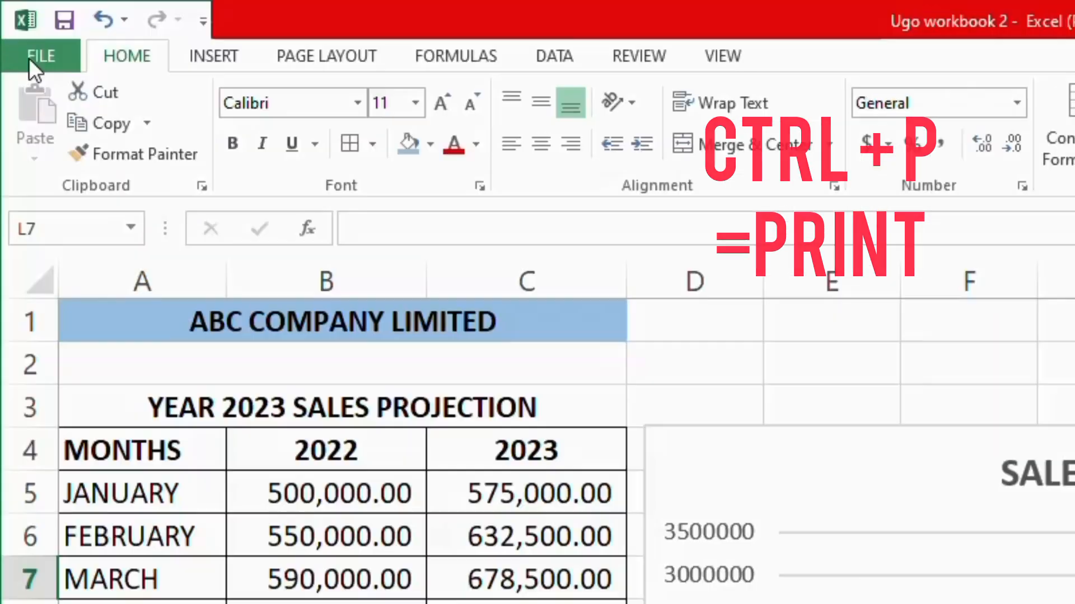
Check in the print preview how the sales table and chart fit on the page, and return to the worksheet
click(14, 29)
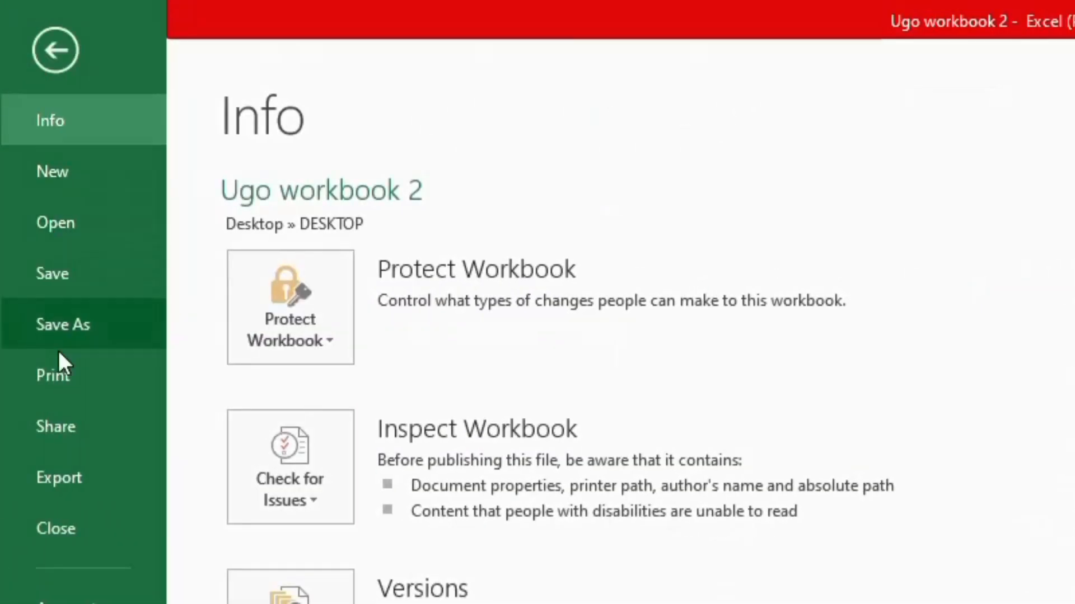
click(58, 366)
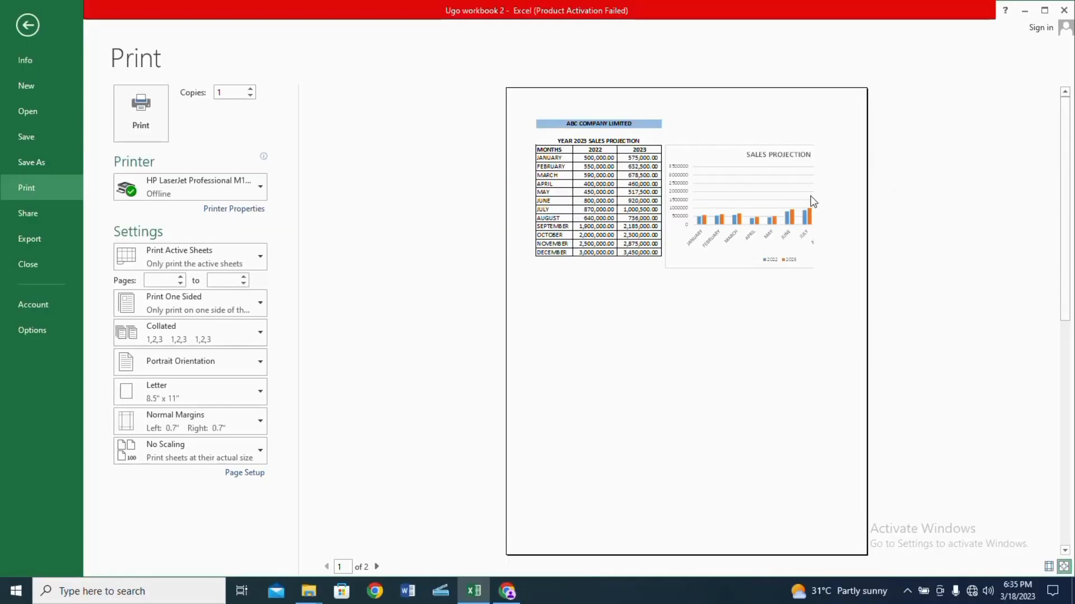
click(34, 24)
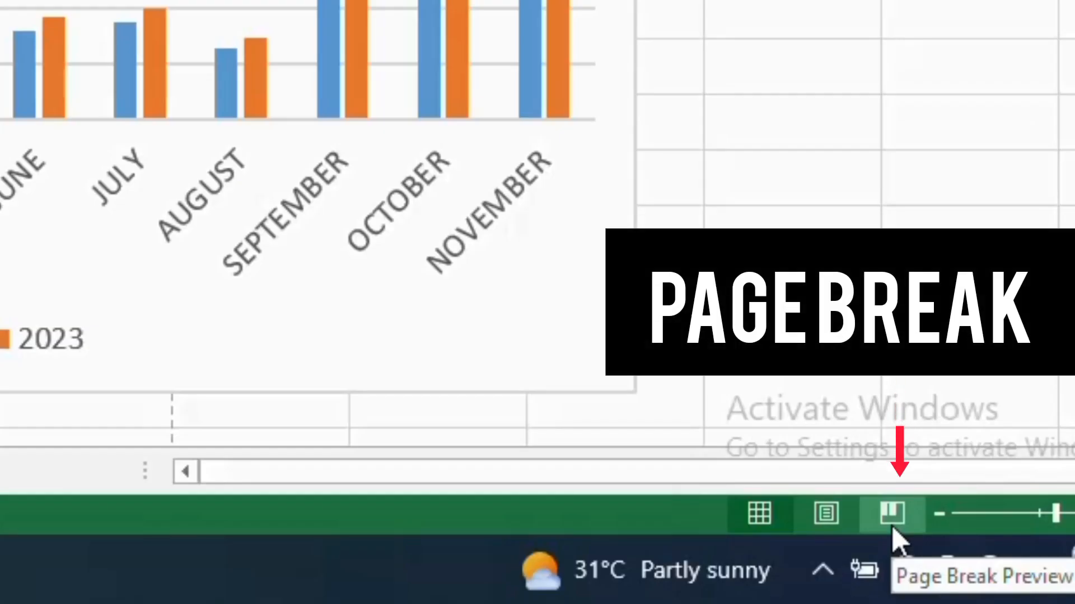
In Page Break Preview, move the vertical page break beyond column K so the table and whole chart share one page
click(892, 509)
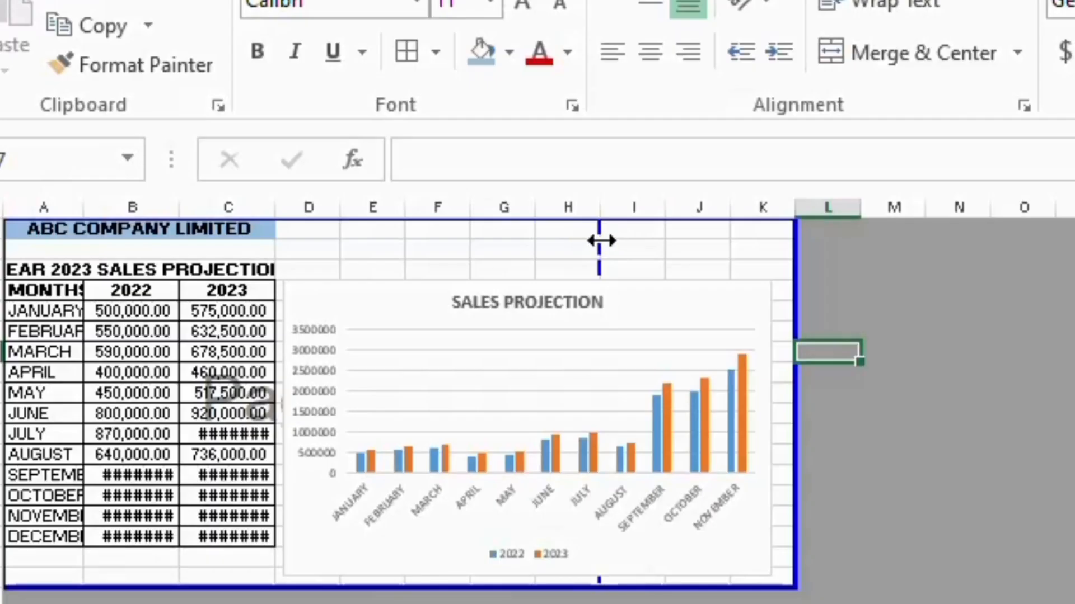
drag(600, 241, 848, 240)
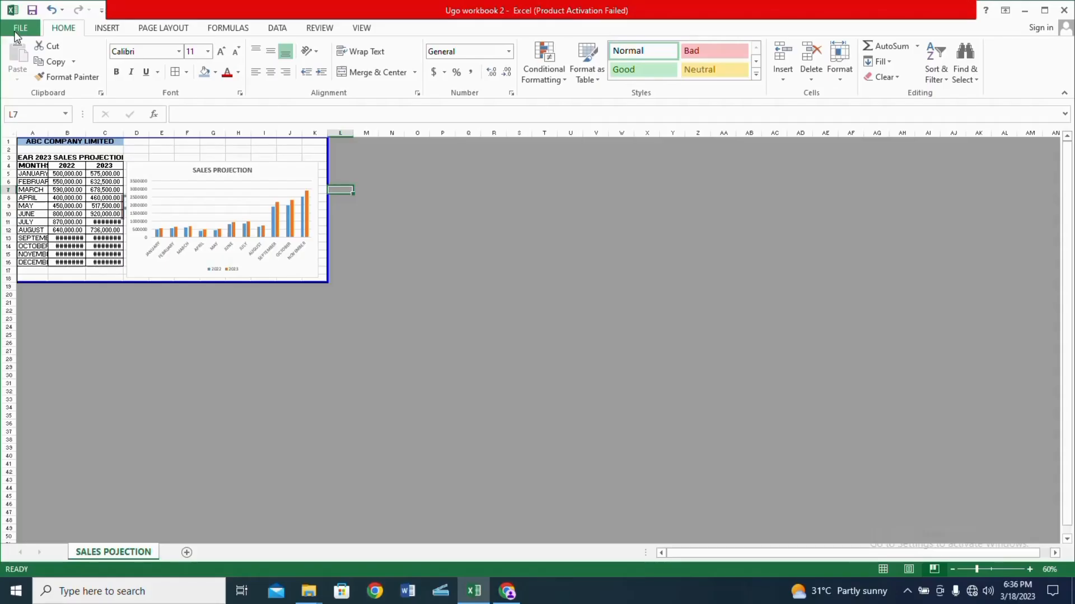
In the print page setup, set the sheet's orientation to Landscape and its scaling to 100% of normal size
click(22, 25)
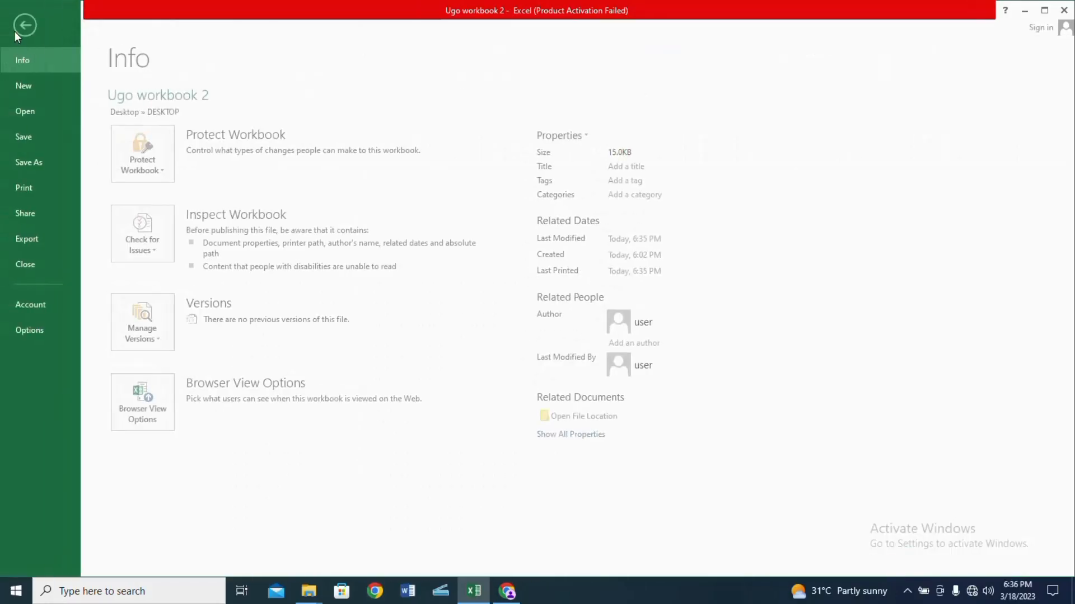
click(30, 187)
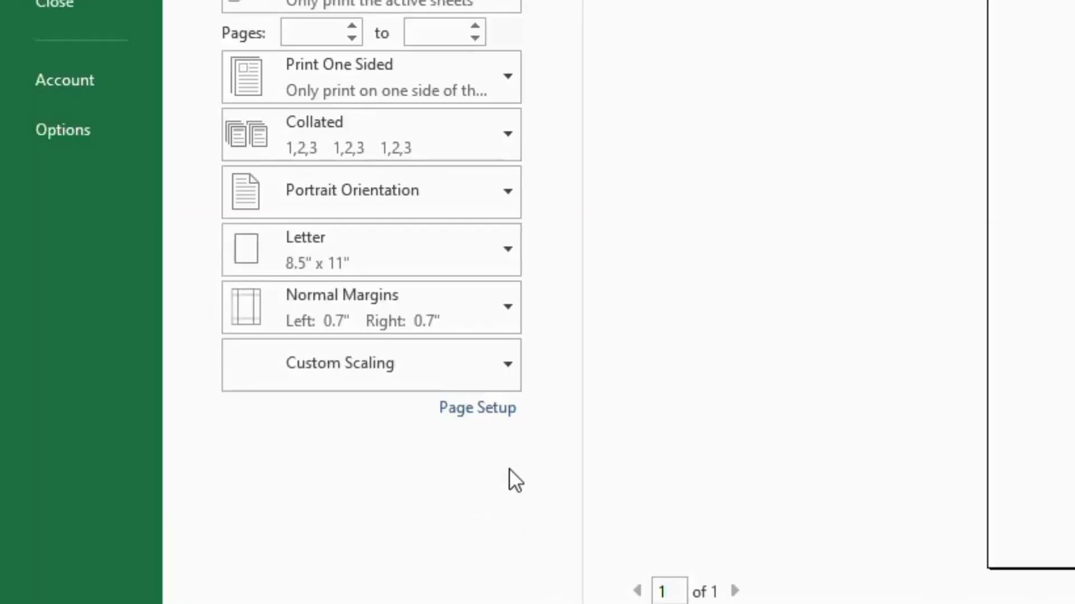
click(492, 410)
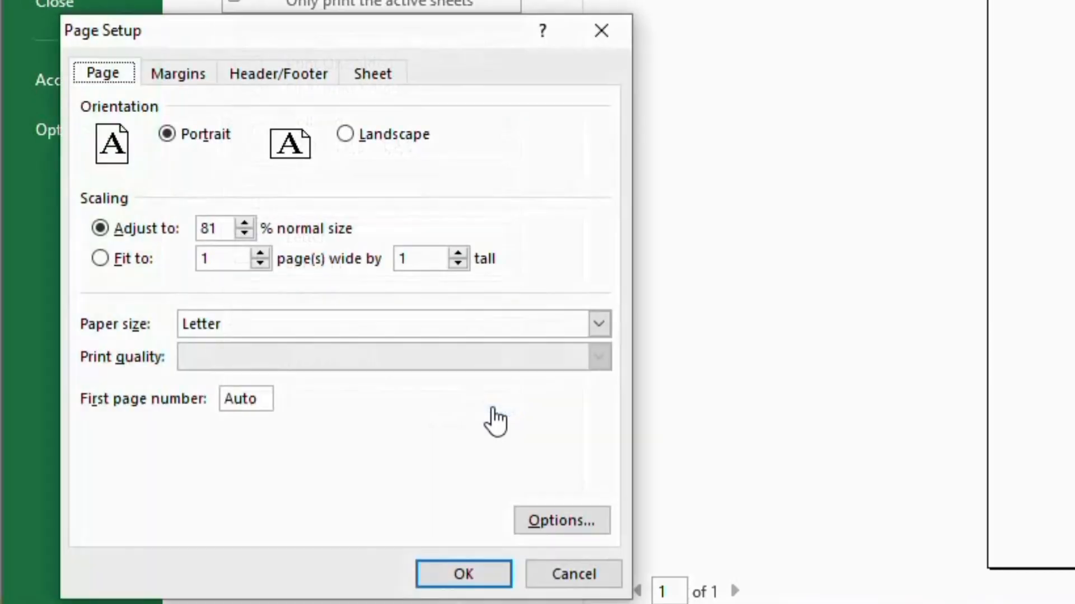
click(345, 133)
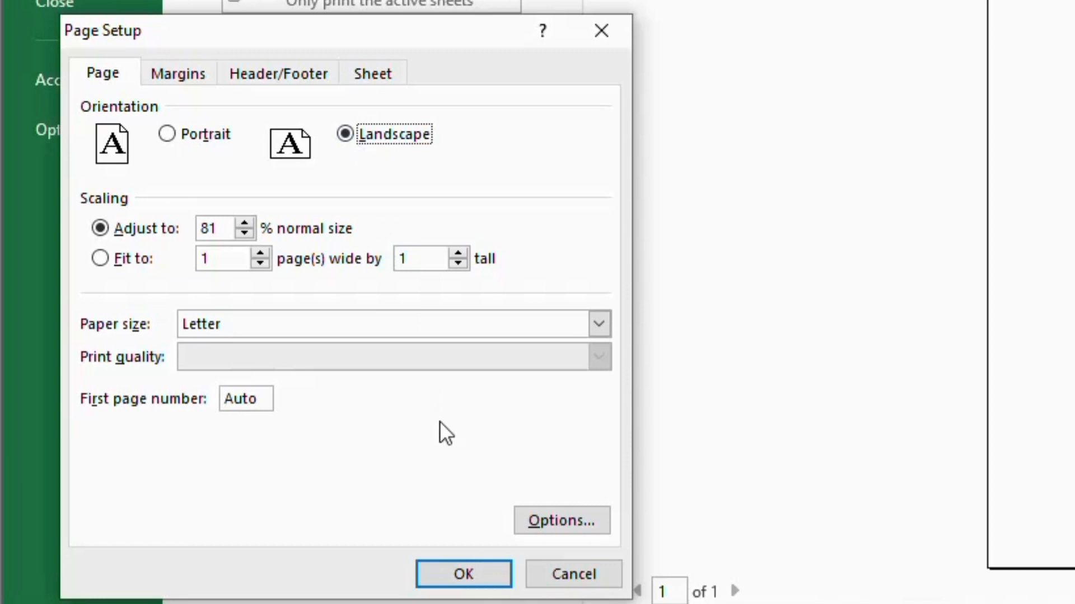
click(244, 220)
click(244, 220)
click(244, 221)
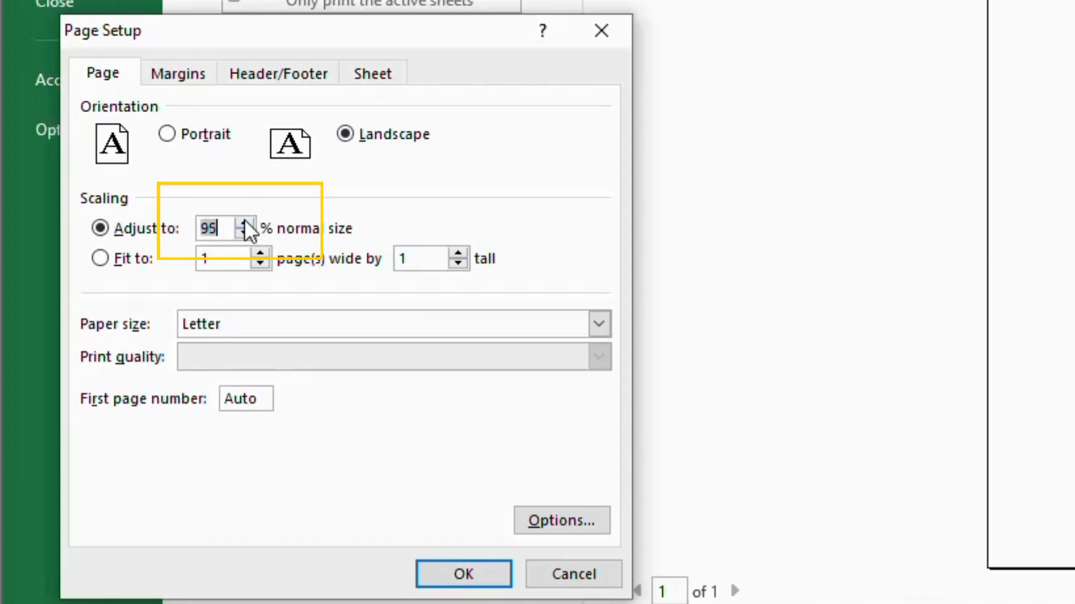
click(244, 220)
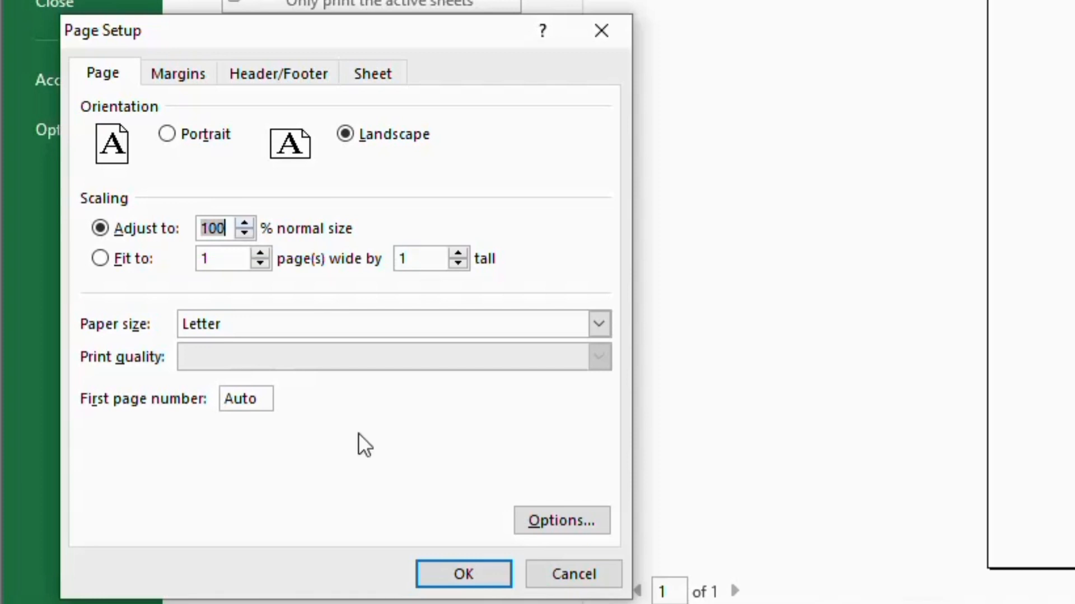
click(458, 581)
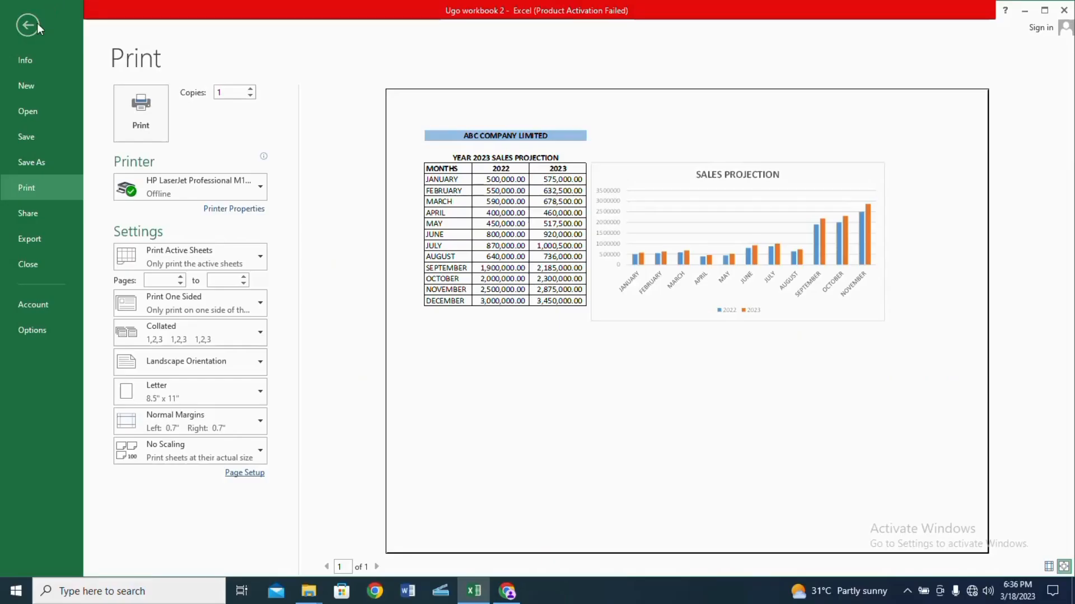
Return the worksheet to Normal view and shrink the chart slightly so its lower edge lines up with the DECEMBER row, leaving the chart deselected
click(37, 24)
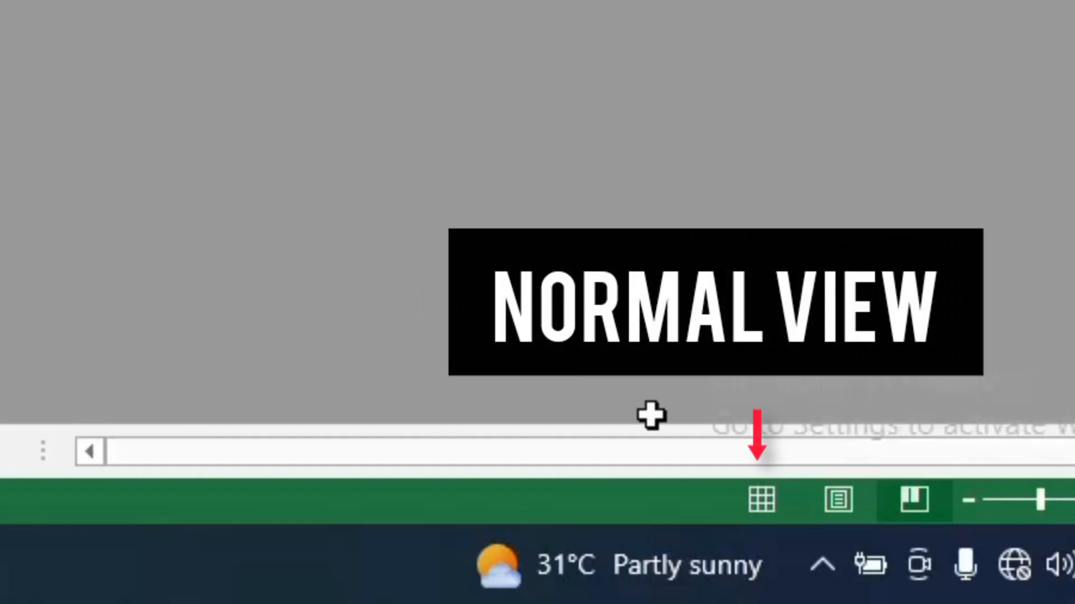
click(761, 502)
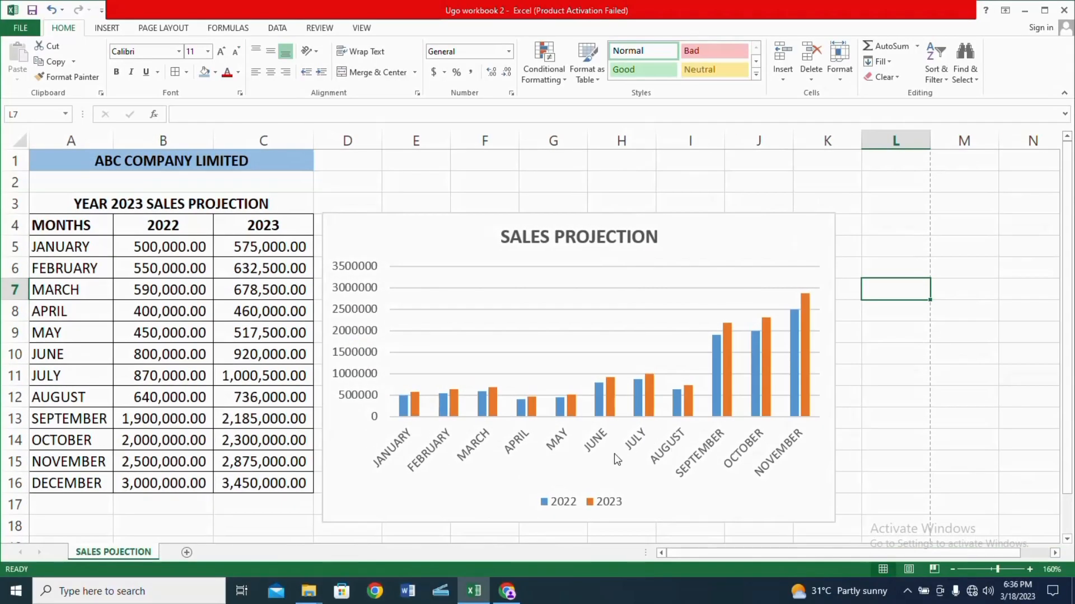
click(821, 511)
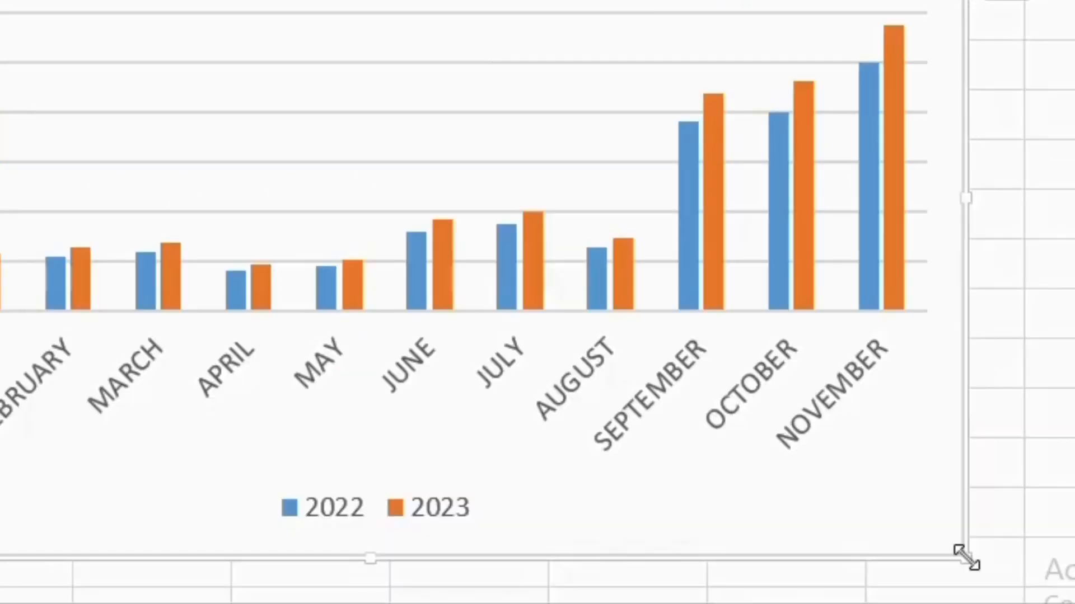
drag(958, 401, 936, 330)
drag(939, 490, 939, 491)
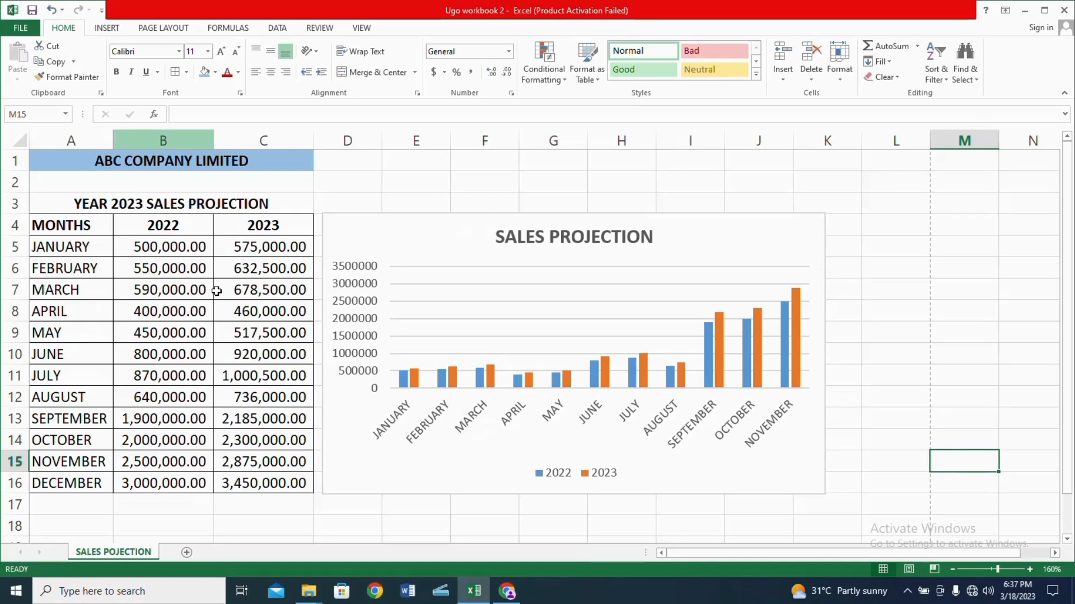
Check the landscape page in the print preview and print one copy of the active sheet
key(ctrl+p)
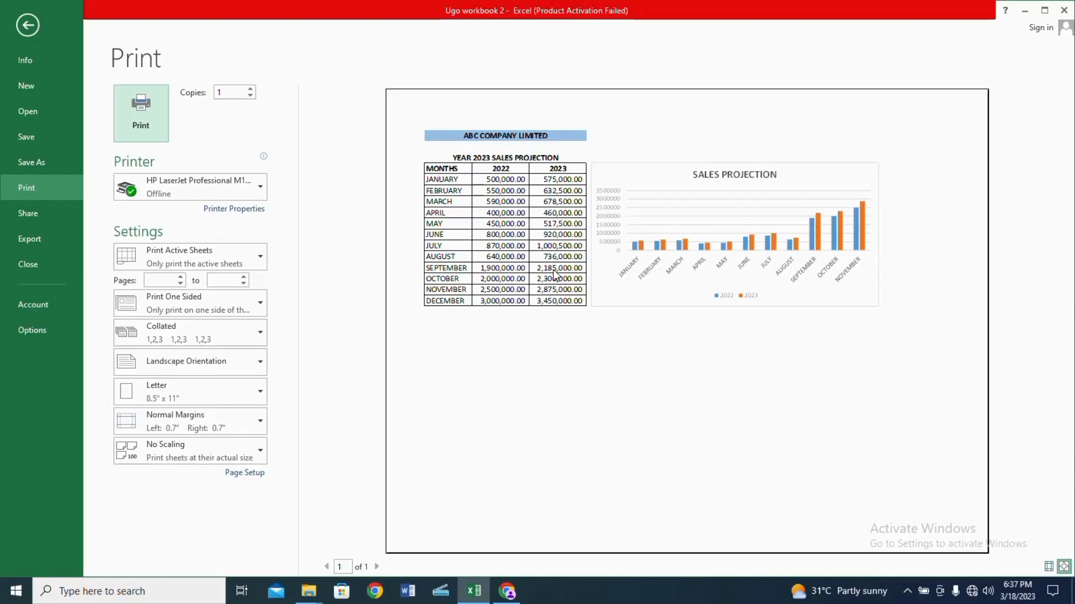
click(141, 112)
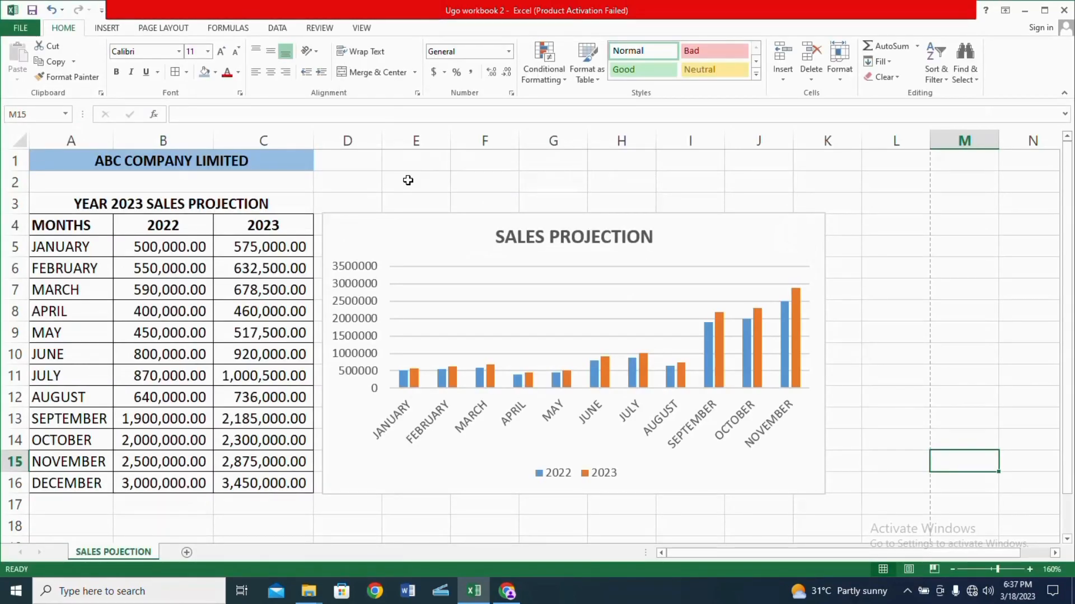